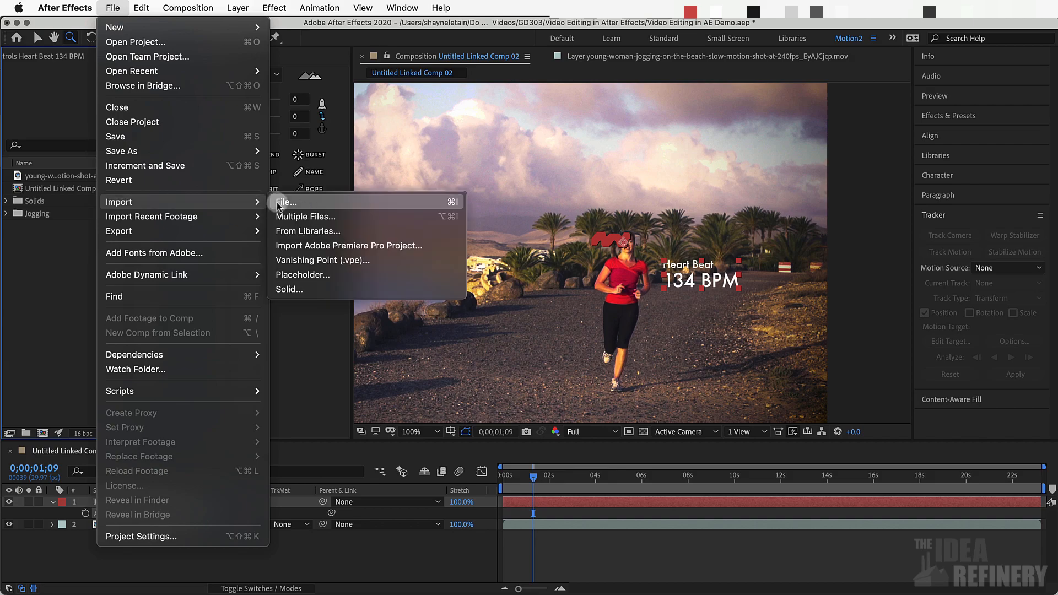
Import FilmBurns4.mov and the beach jogging clip ending in 4JQUz-1S.mov from the Footage For Editing Demo folder as footage
{"action": "left_click", "coordinate": [281, 203]}
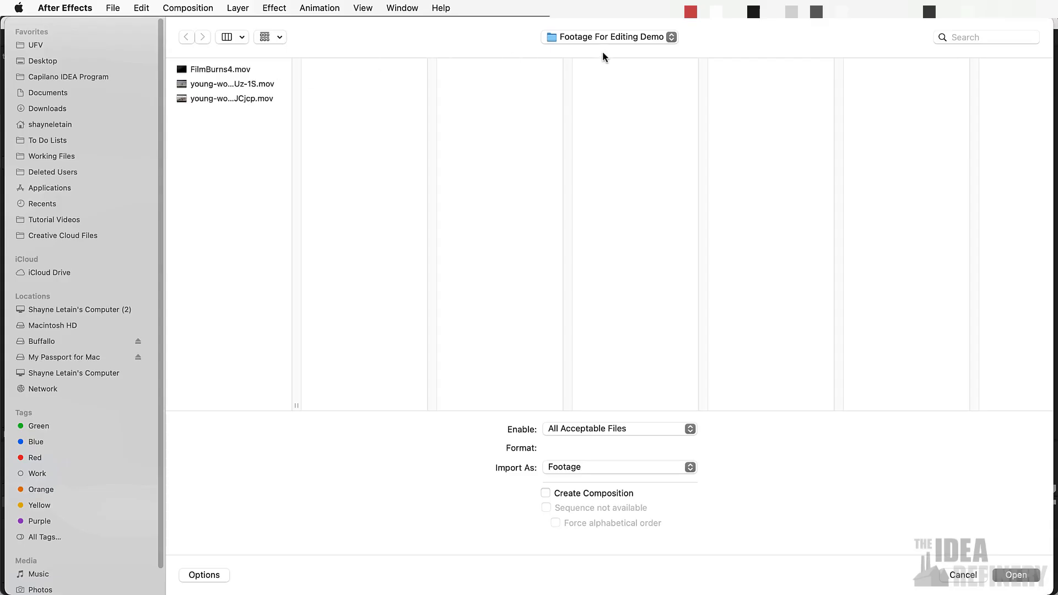
{"action": "left_click", "coordinate": [227, 71]}
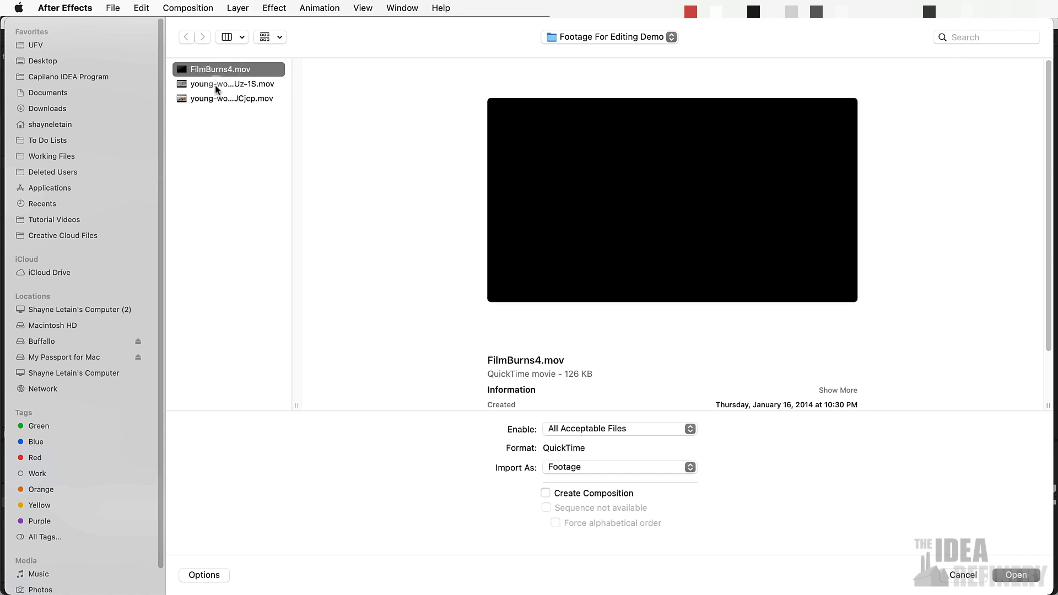
{"action": "left_click", "coordinate": [204, 85]}
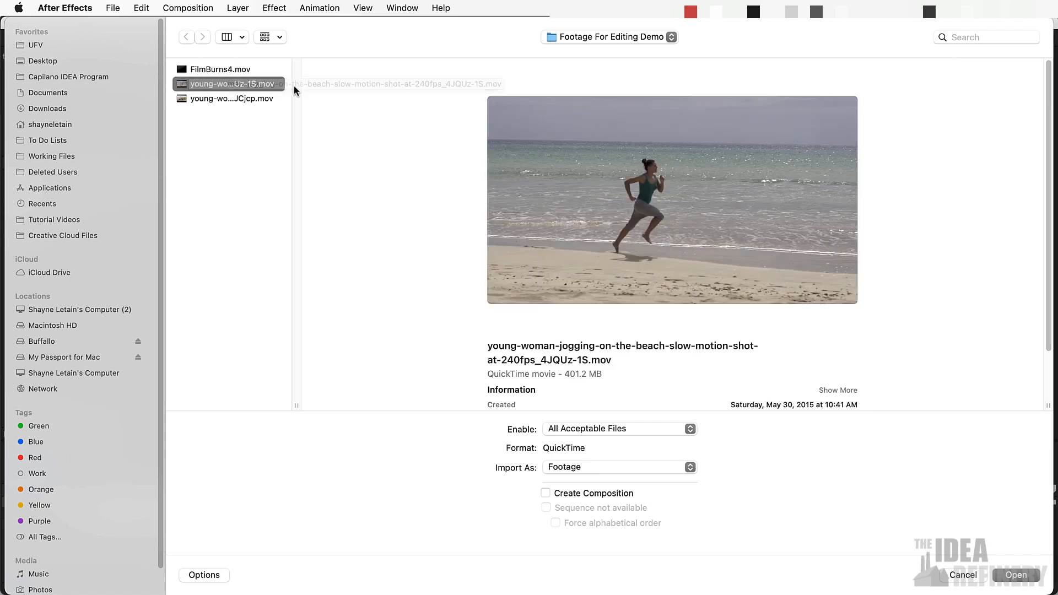
{"action": "key", "text": "Return"}
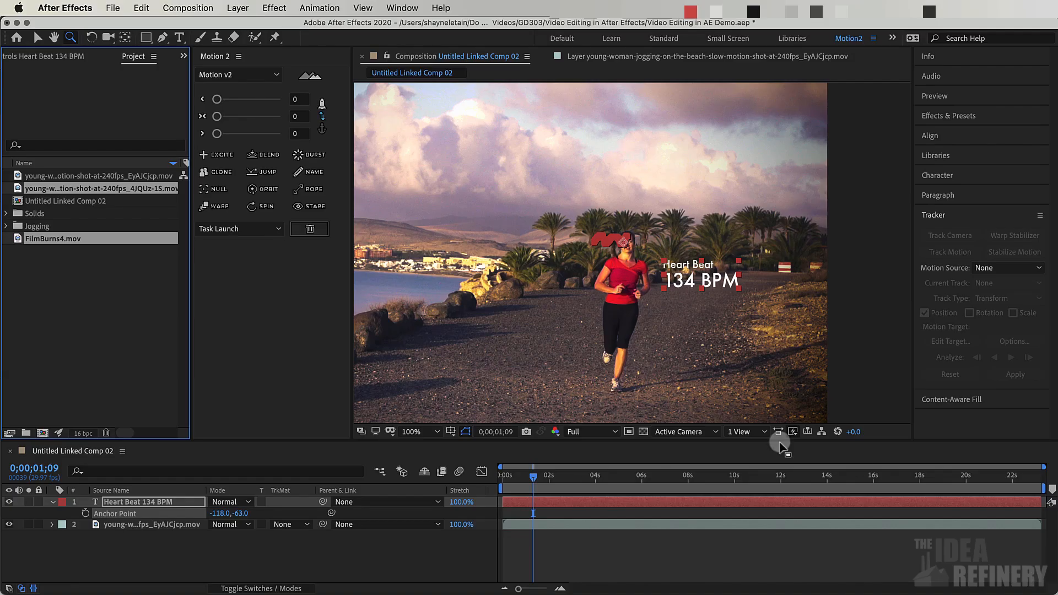
Add the 4JQUz-1S beach jogging clip to the composition between the text layer and the first jogging clip, starting at about 6 seconds
{"action": "left_click", "coordinate": [67, 262]}
{"action": "left_click", "coordinate": [57, 190]}
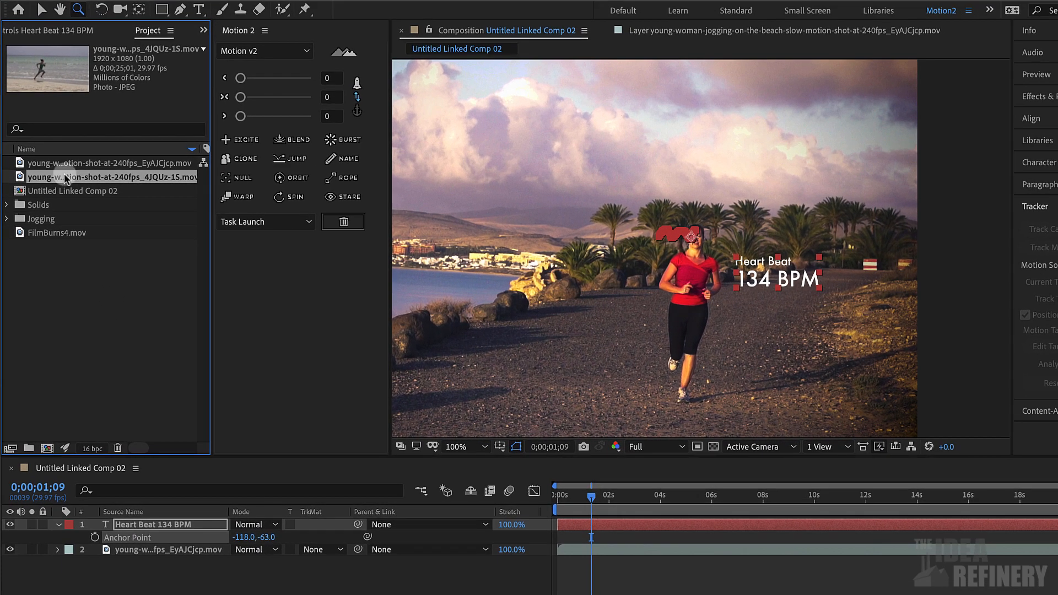
{"action": "left_click_drag", "start_coordinate": [64, 175], "coordinate": [720, 543]}
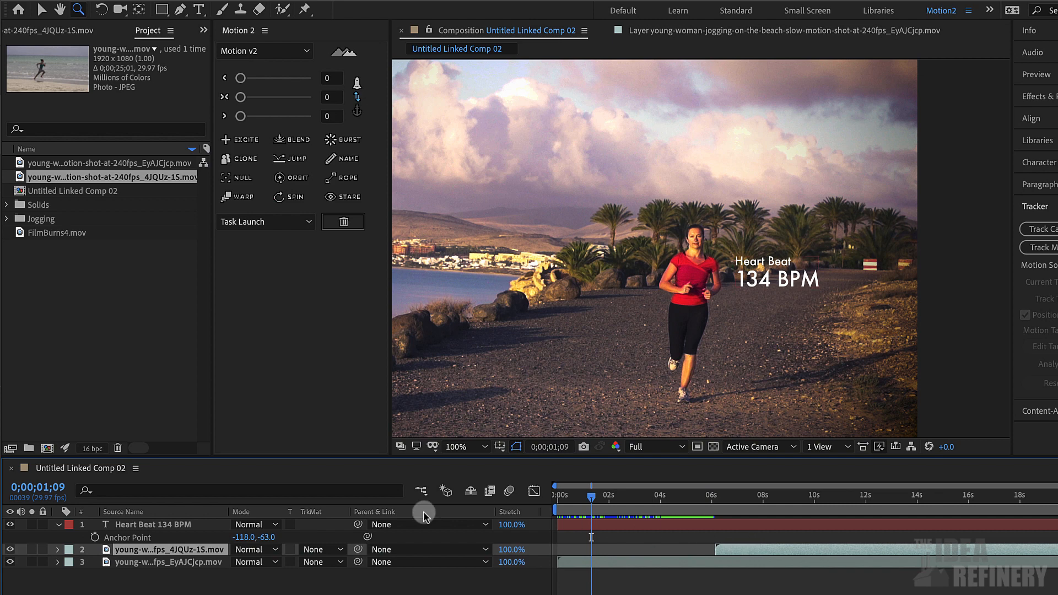
Place FilmBurns4.mov directly above the beach clip so that it overlaps the cut between the two jogging clips at about 6 seconds
{"action": "left_click", "coordinate": [186, 567]}
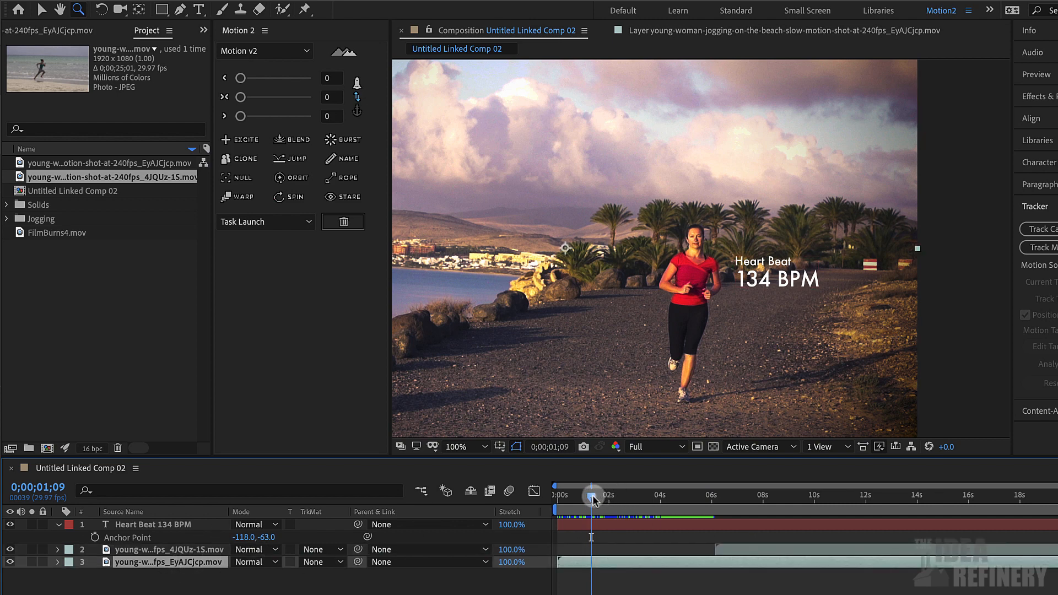
{"action": "left_click_drag", "start_coordinate": [592, 498], "coordinate": [699, 532]}
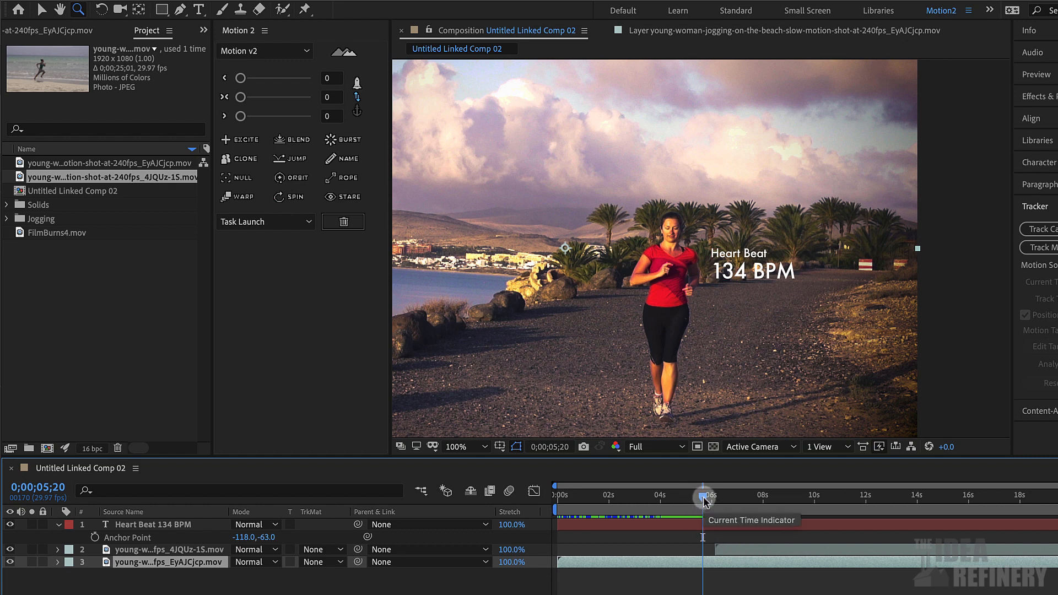
{"action": "mouse_move", "coordinate": [703, 497]}
{"action": "left_mouse_down"}
{"action": "mouse_move", "coordinate": [718, 507]}
{"action": "mouse_move", "coordinate": [706, 504]}
{"action": "mouse_move", "coordinate": [713, 497]}
{"action": "left_mouse_up"}
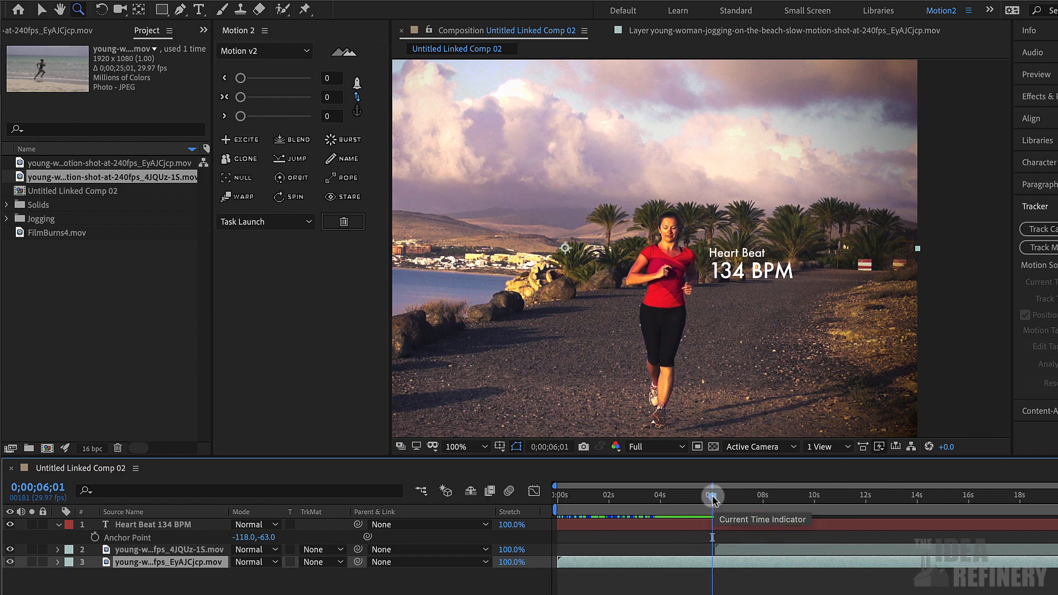
{"action": "left_click_drag", "start_coordinate": [713, 498], "coordinate": [713, 499]}
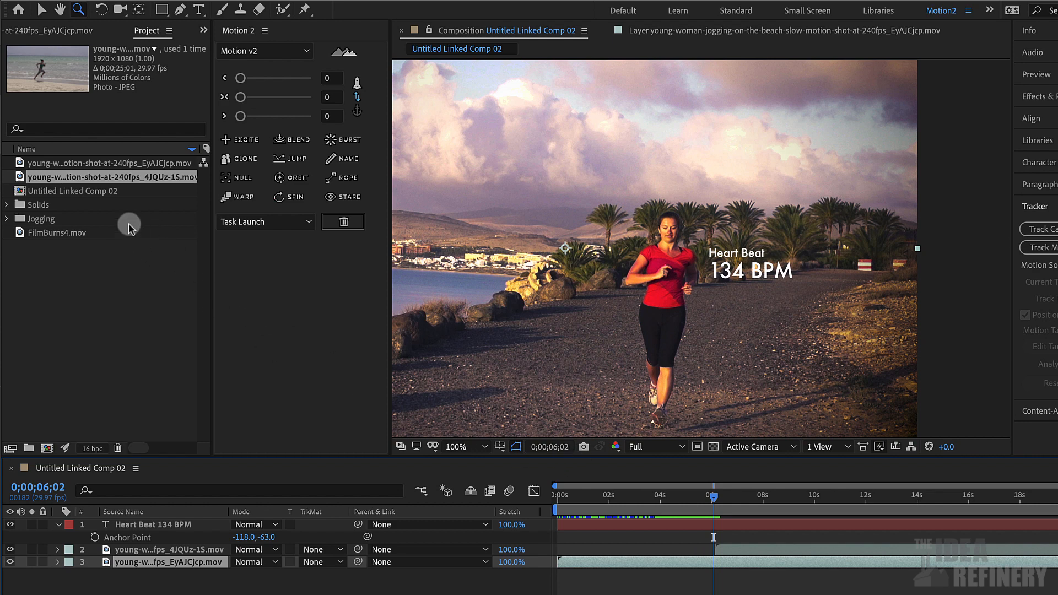
{"action": "left_click", "coordinate": [54, 236]}
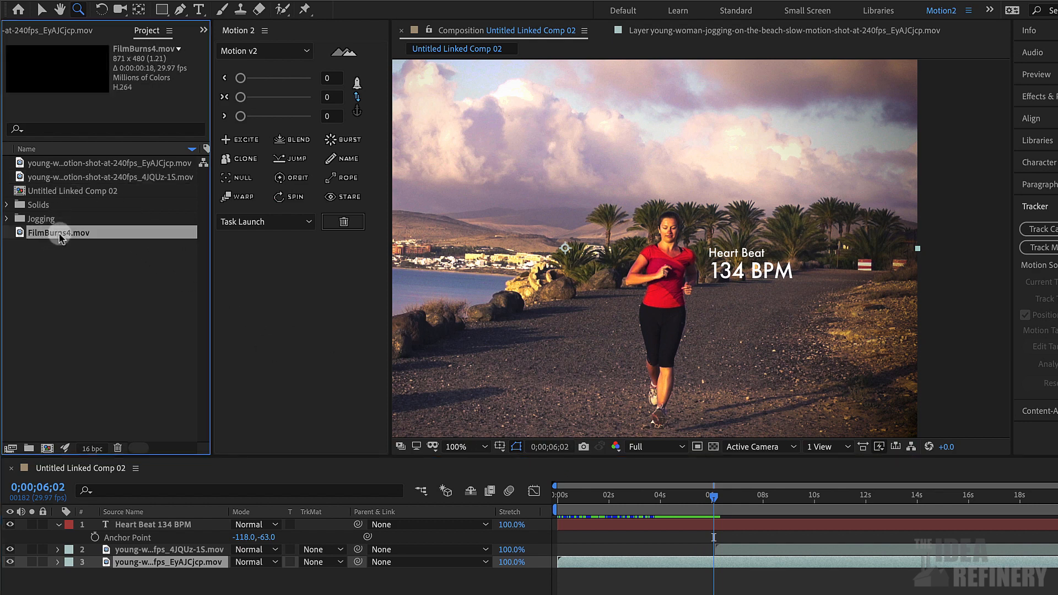
{"action": "mouse_move", "coordinate": [59, 236]}
{"action": "left_mouse_down"}
{"action": "mouse_move", "coordinate": [94, 243]}
{"action": "mouse_move", "coordinate": [414, 432]}
{"action": "mouse_move", "coordinate": [628, 528]}
{"action": "mouse_move", "coordinate": [713, 537]}
{"action": "mouse_move", "coordinate": [722, 550]}
{"action": "left_mouse_up"}
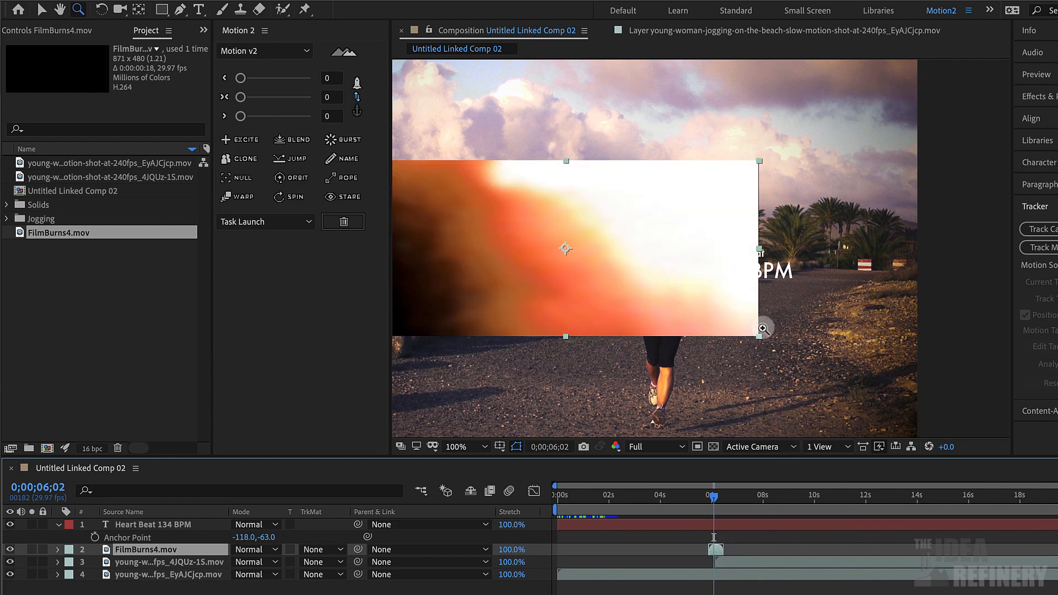
Scale the FilmBurns4.mov layer up until it covers the entire composition frame
{"action": "key", "text": "comma"}
{"action": "key", "text": "v"}
{"action": "left_click_drag", "start_coordinate": [538, 205], "coordinate": [475, 160]}
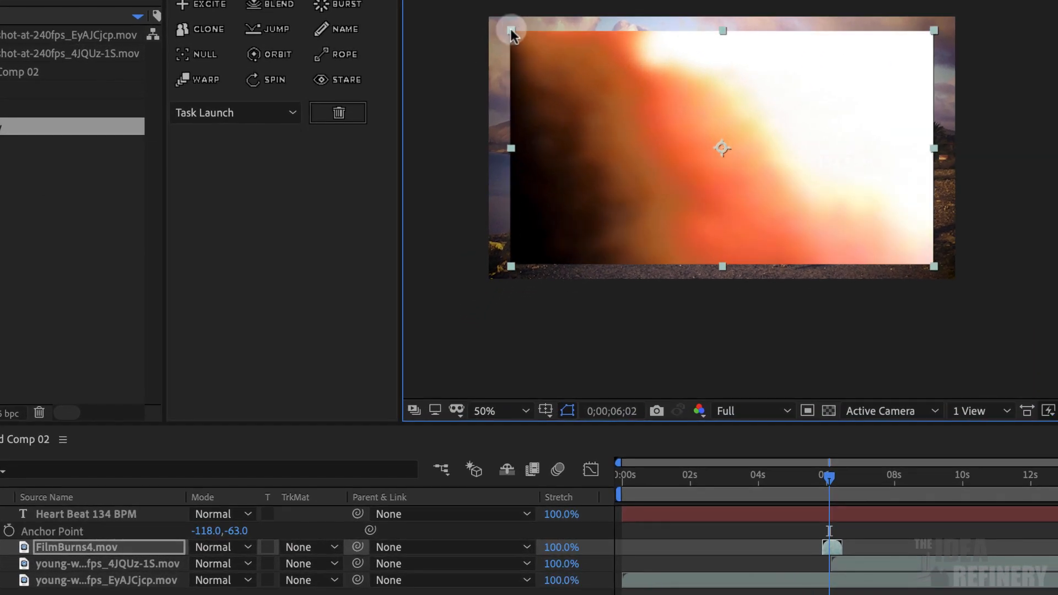
{"action": "left_click_drag", "start_coordinate": [511, 32], "coordinate": [482, 22]}
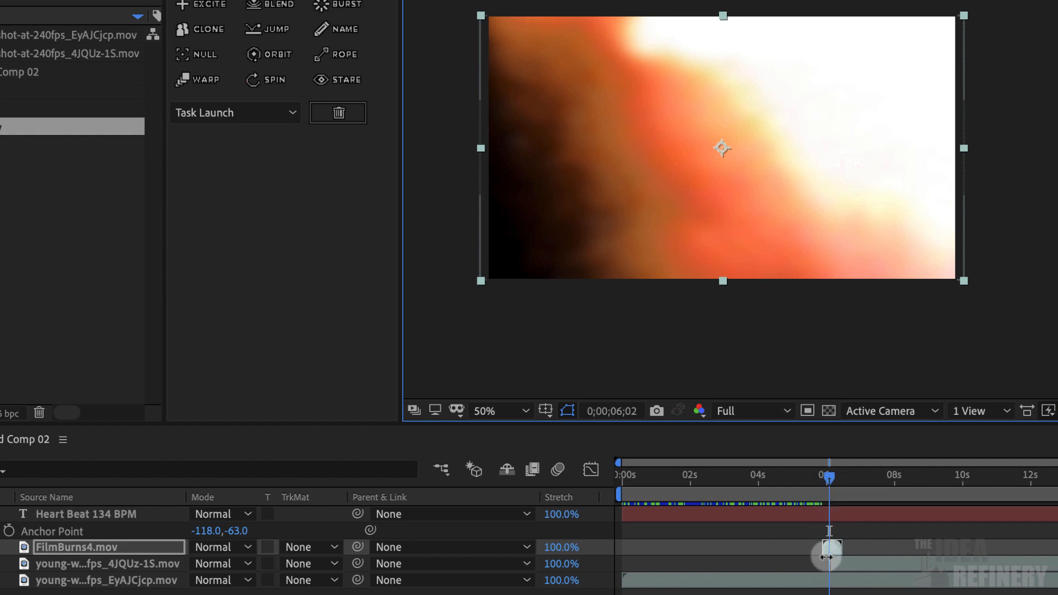
Set the blending mode of the FilmBurns4.mov layer to Screen
{"action": "left_click_drag", "start_coordinate": [828, 477], "coordinate": [833, 484]}
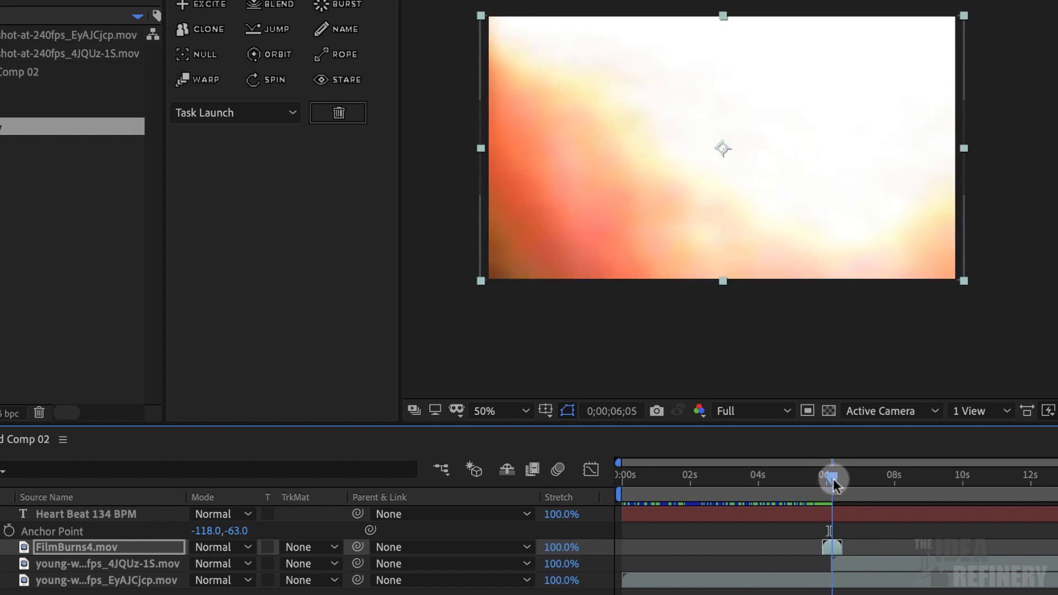
{"action": "left_click_drag", "start_coordinate": [833, 478], "coordinate": [832, 478]}
{"action": "left_click_drag", "start_coordinate": [1057, 462], "coordinate": [1056, 462]}
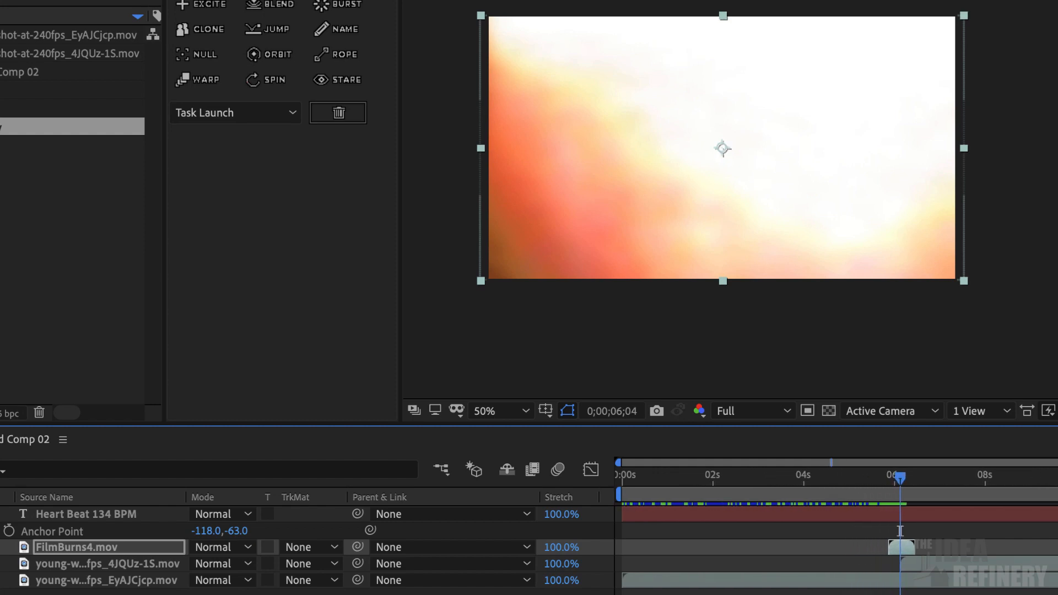
{"action": "key", "text": "equal"}
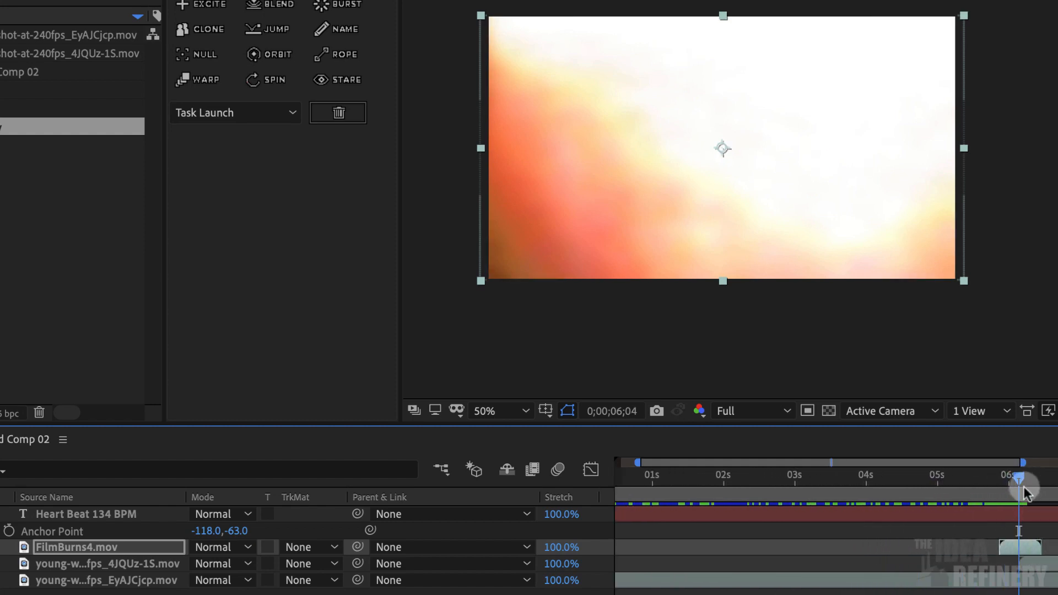
{"action": "left_click", "coordinate": [1019, 554]}
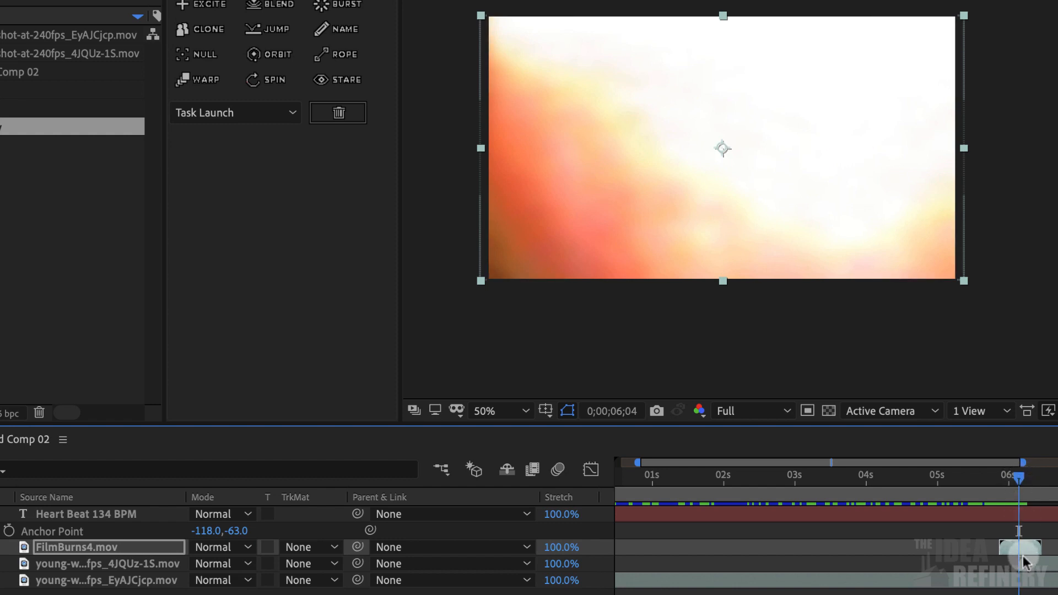
{"action": "left_click", "coordinate": [102, 551]}
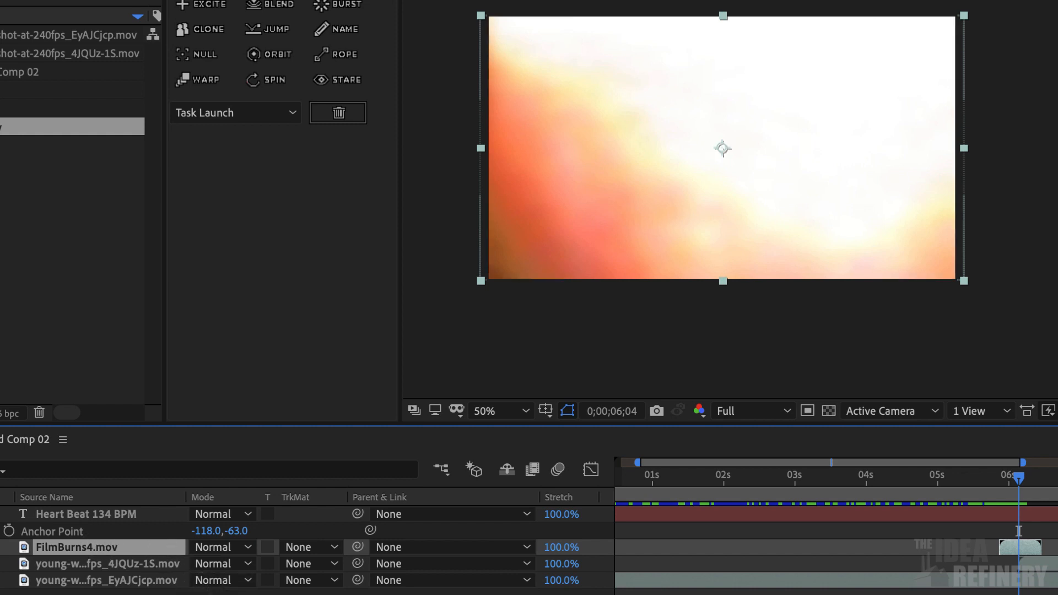
{"action": "left_click", "coordinate": [246, 547]}
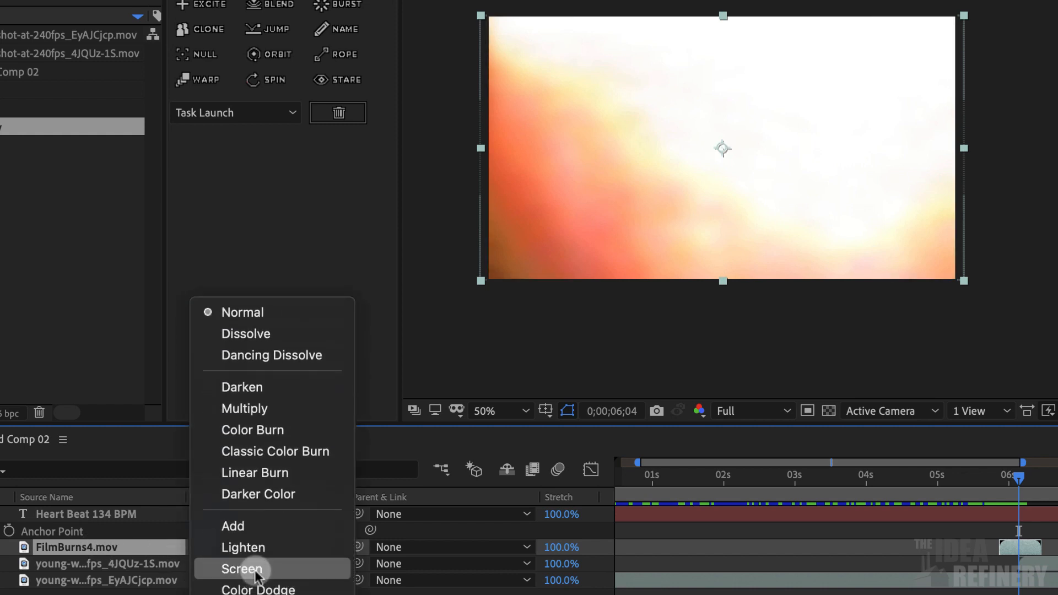
{"action": "left_click", "coordinate": [250, 567]}
Preview the film burn transition across the cut and examine the beach clip's motion up to about 9 seconds
{"action": "left_click_drag", "start_coordinate": [1004, 479], "coordinate": [1000, 484]}
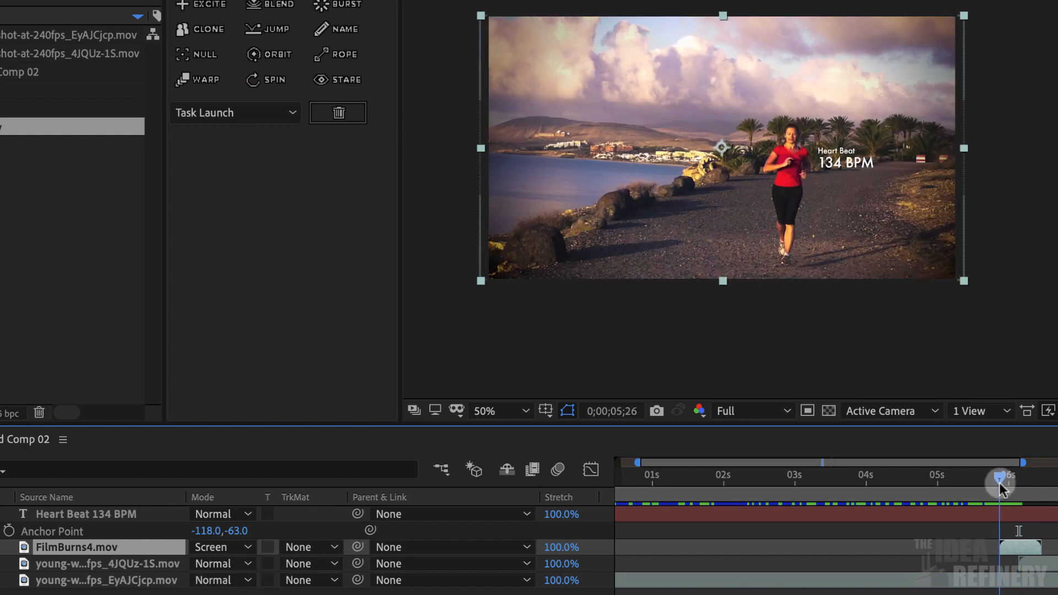
{"action": "key", "text": "space"}
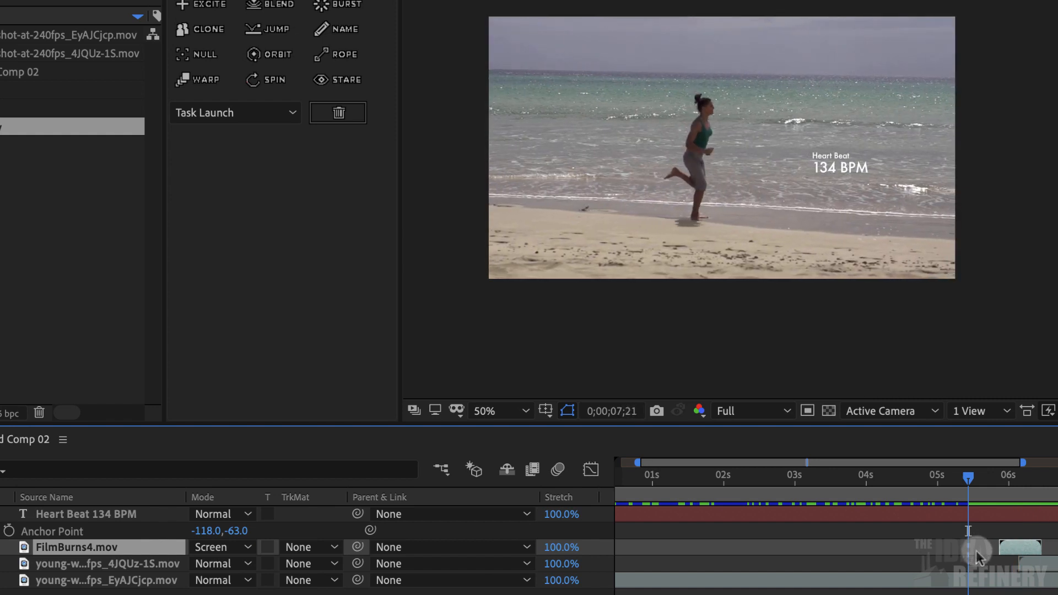
{"action": "left_click_drag", "start_coordinate": [994, 479], "coordinate": [903, 487]}
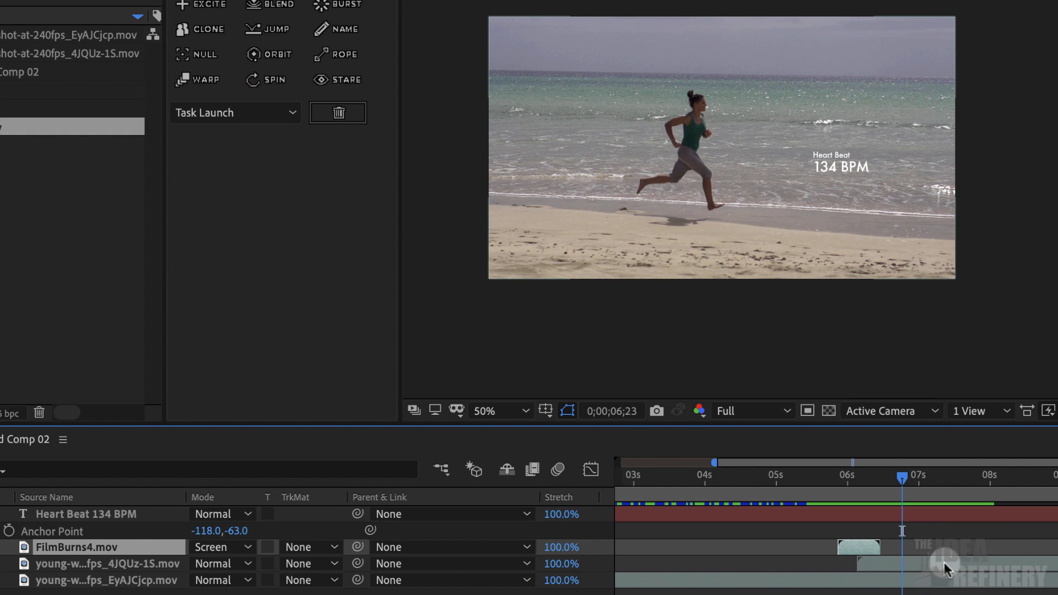
{"action": "left_click", "coordinate": [943, 562]}
{"action": "left_click_drag", "start_coordinate": [904, 479], "coordinate": [1057, 474]}
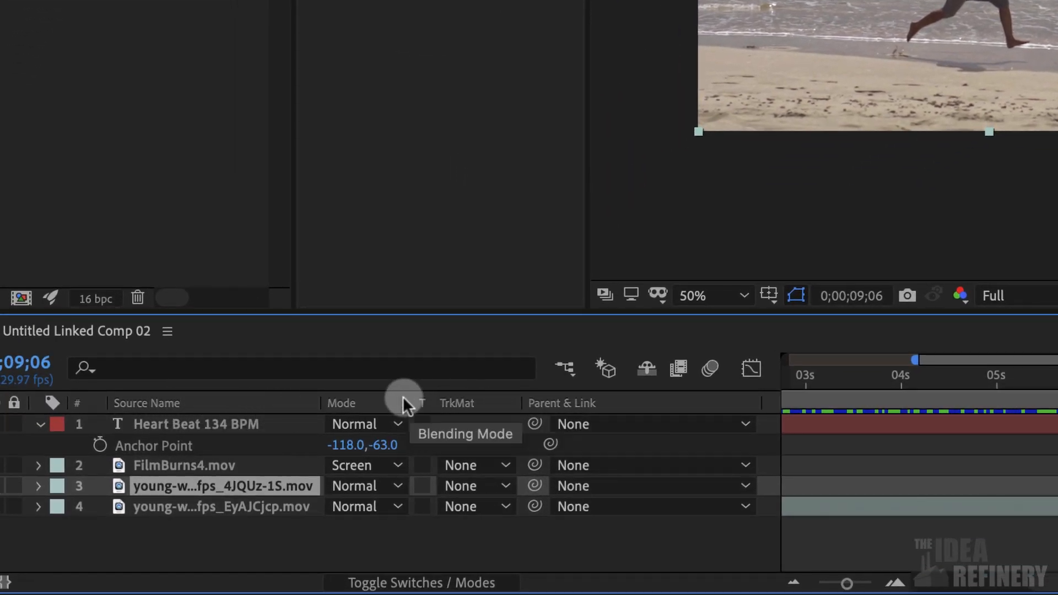
Show the Stretch column in the timeline
{"action": "left_click", "coordinate": [673, 407]}
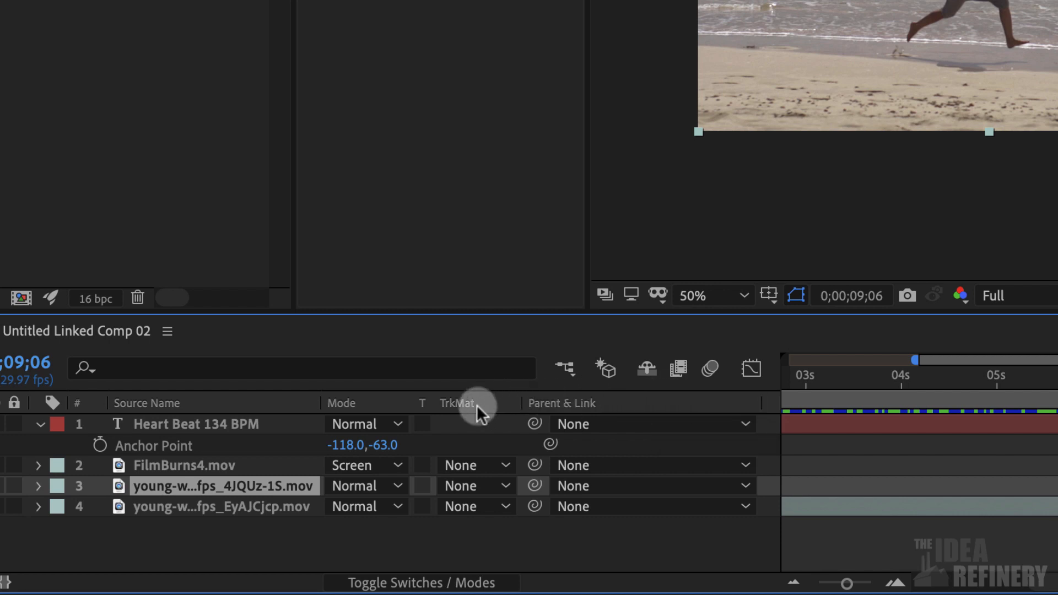
{"action": "right_click", "coordinate": [651, 410]}
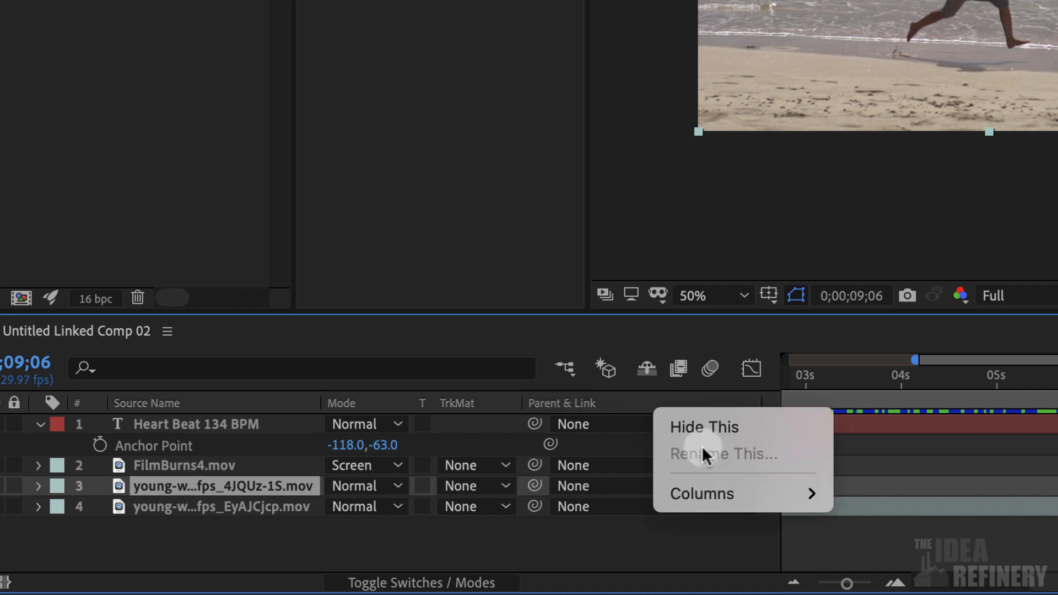
{"action": "mouse_move", "coordinate": [704, 503]}
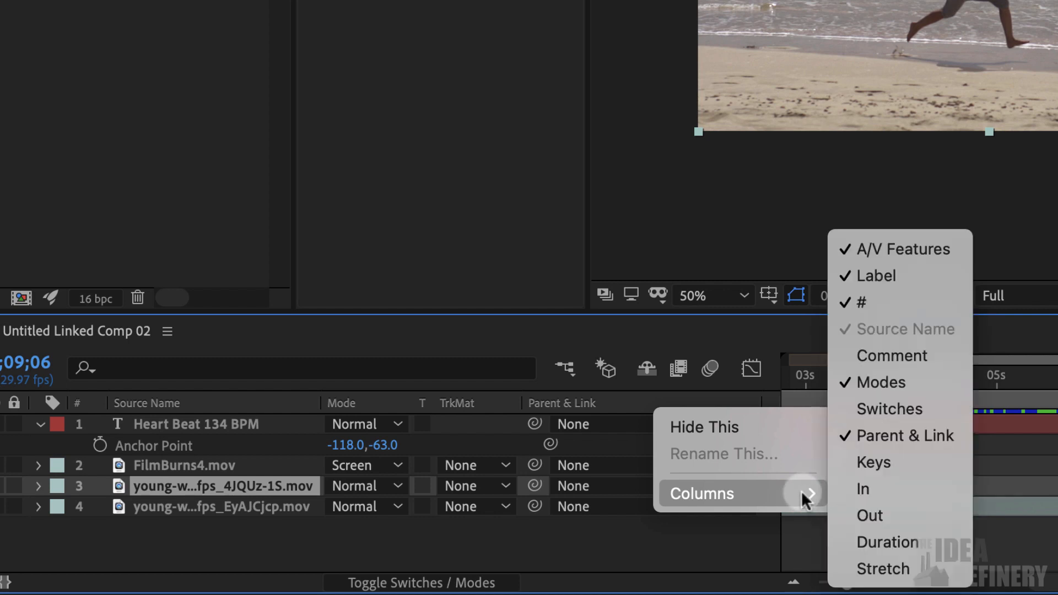
{"action": "left_click", "coordinate": [882, 570]}
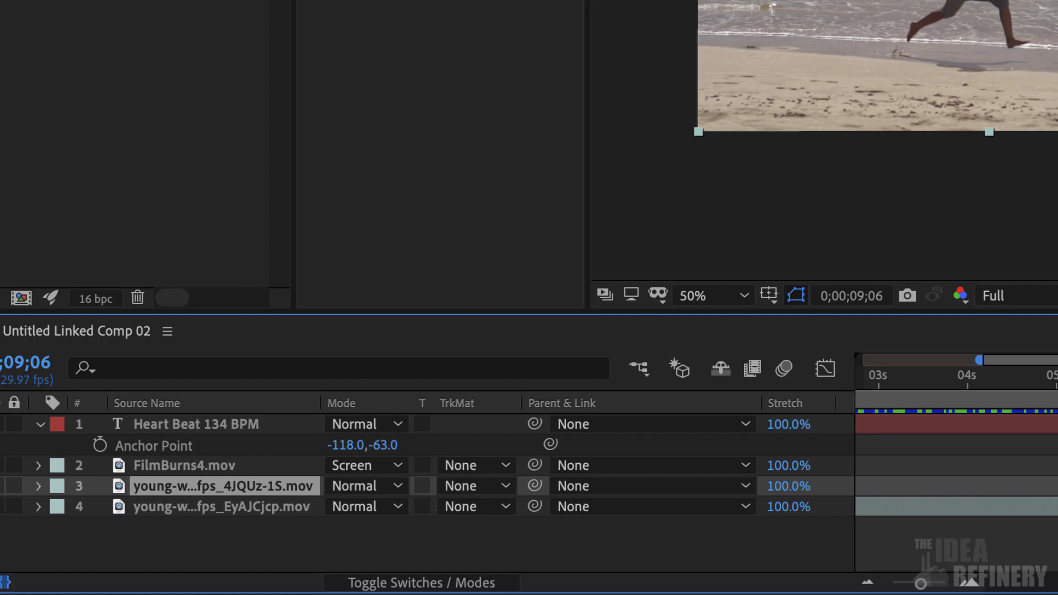
Set the beach clip's stretch factor to 50 with the layer in-point held in place, and check its motion near 7 seconds
{"action": "left_click", "coordinate": [787, 487]}
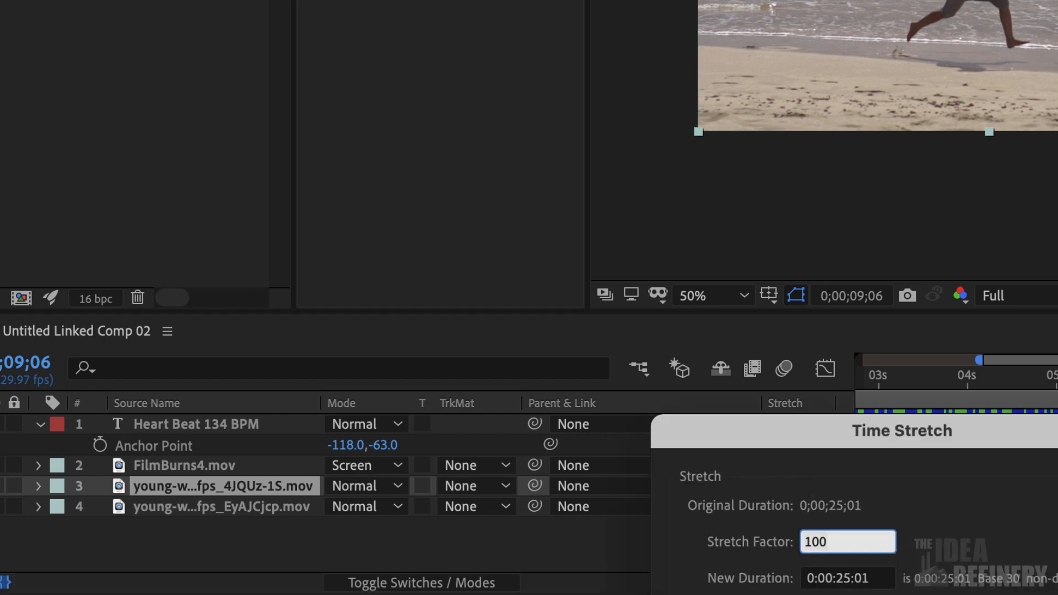
{"action": "type", "text": "50"}
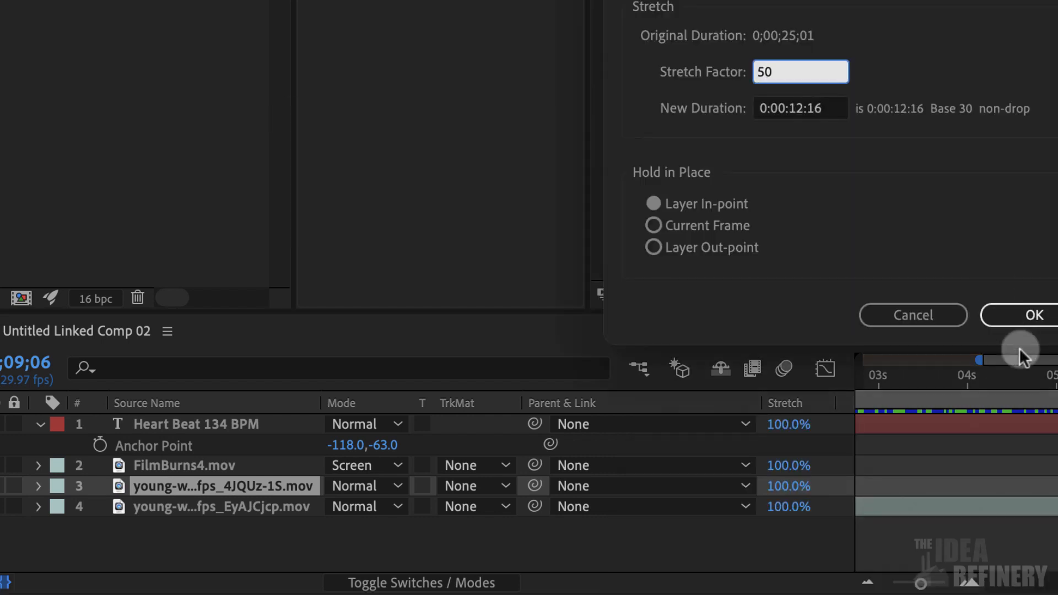
{"action": "left_click", "coordinate": [1035, 314]}
{"action": "left_click_drag", "start_coordinate": [1057, 468], "coordinate": [1008, 461]}
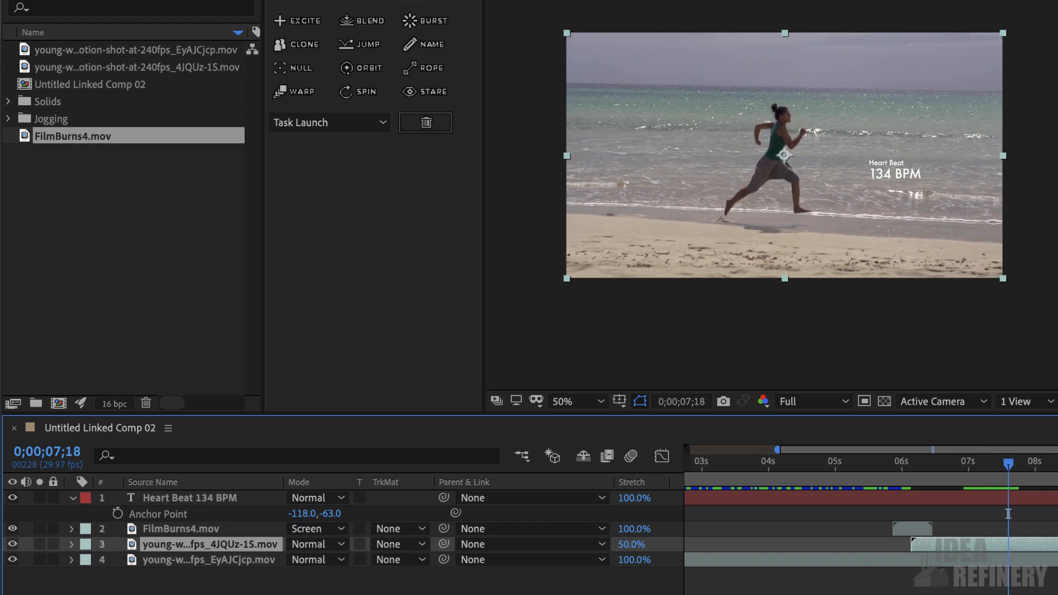
{"action": "left_click", "coordinate": [1013, 464]}
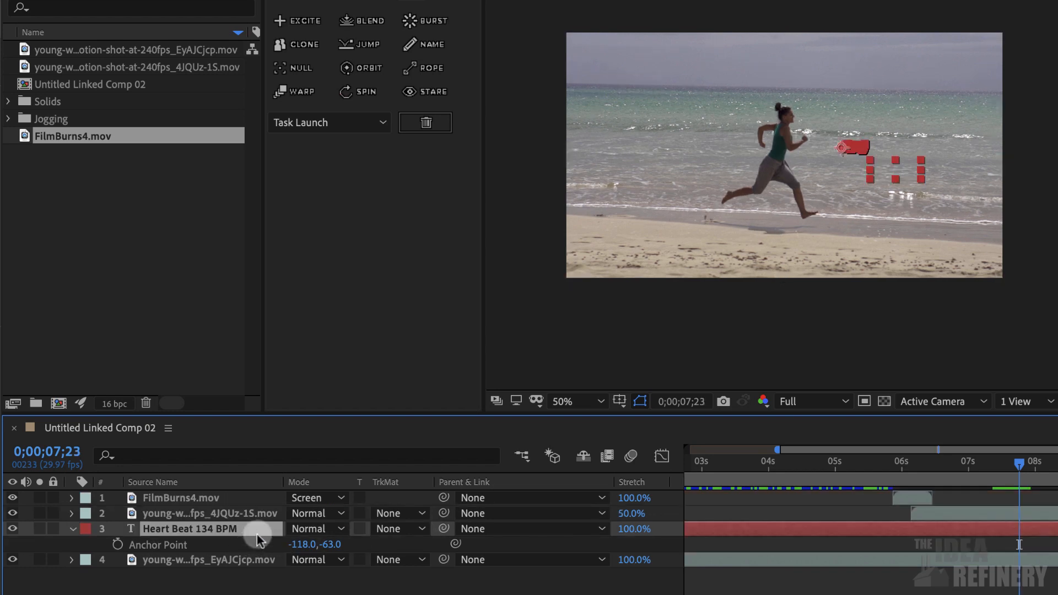
Enable time remapping on the beach jogging clip's layer
{"action": "left_click", "coordinate": [224, 514]}
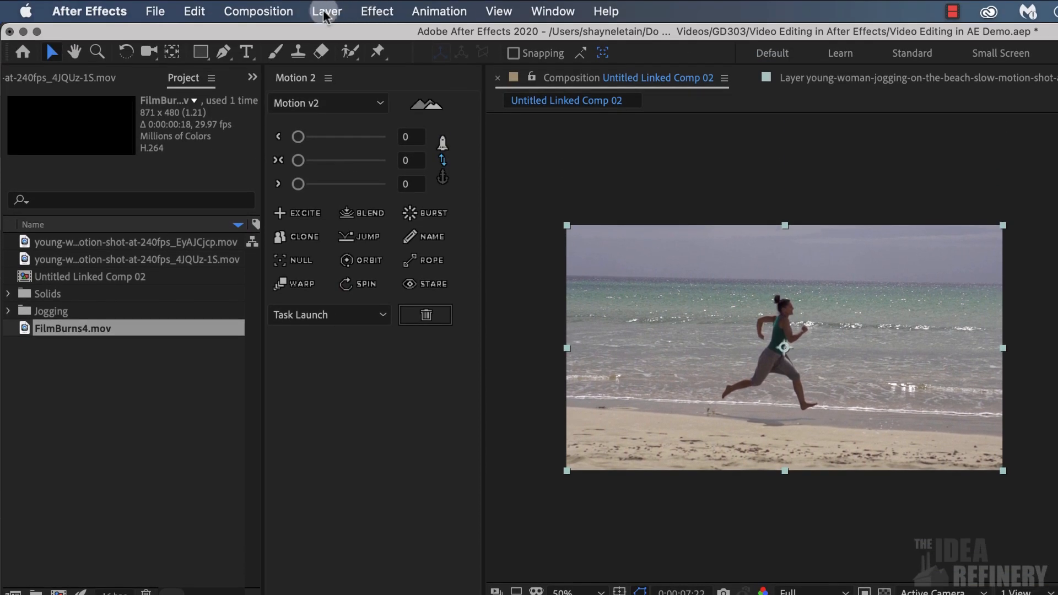
{"action": "left_click", "coordinate": [326, 12]}
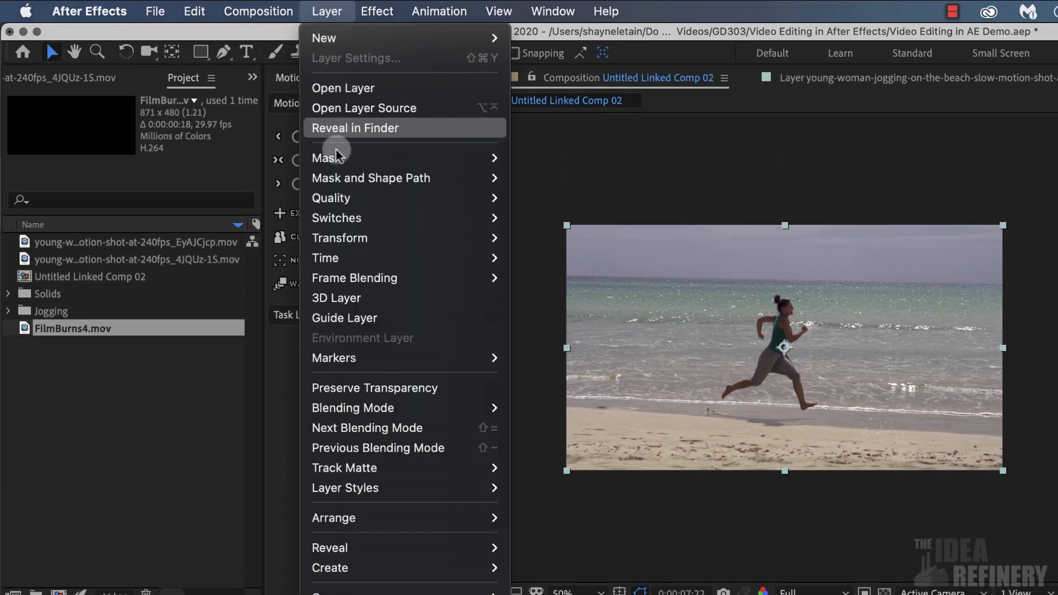
{"action": "mouse_move", "coordinate": [325, 257]}
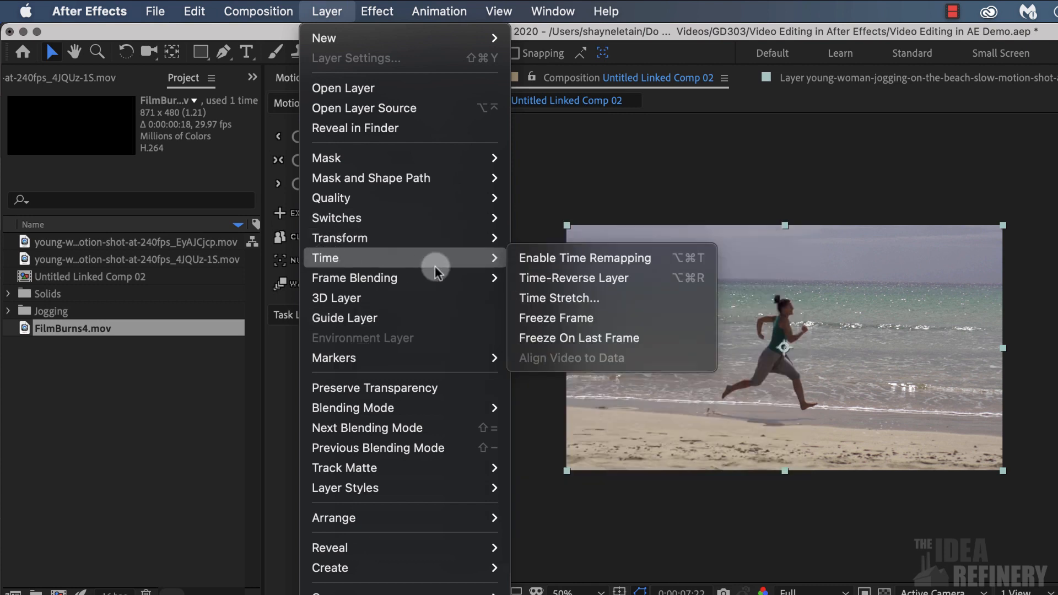
{"action": "left_click", "coordinate": [562, 259]}
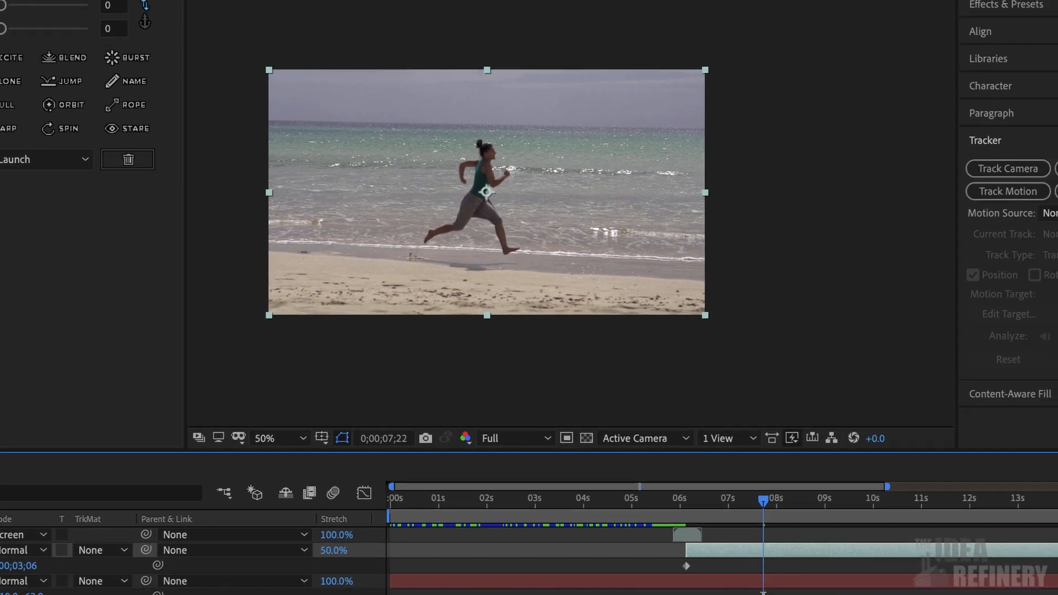
Try moving the beach clip's last Time Remap keyframe earlier, and return it to the end of the clip
{"action": "scroll", "coordinate": [529, 564], "scroll_direction": "right", "scroll_amount": 3}
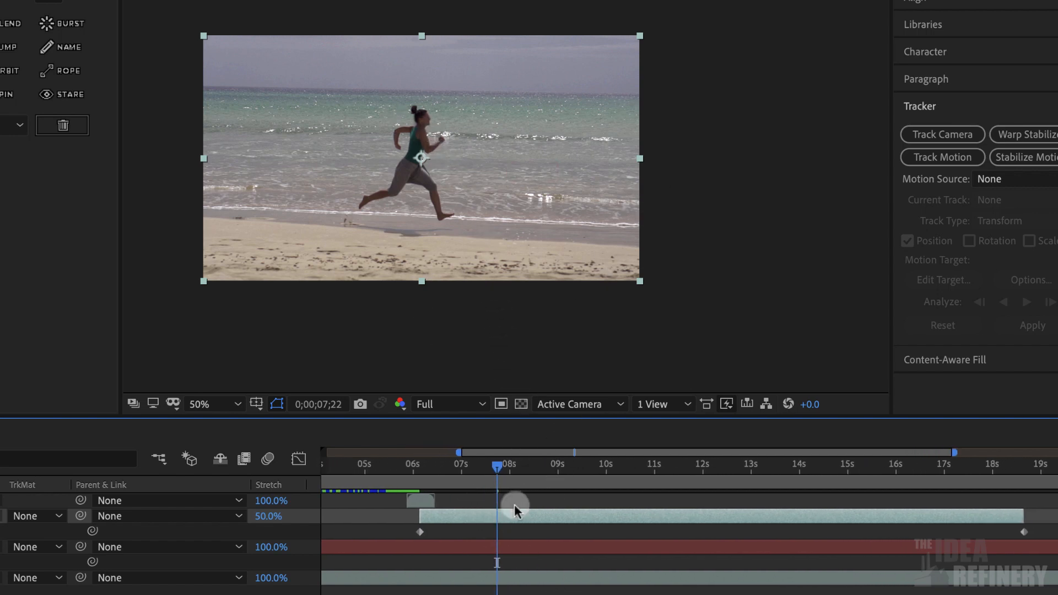
{"action": "left_click", "coordinate": [420, 532]}
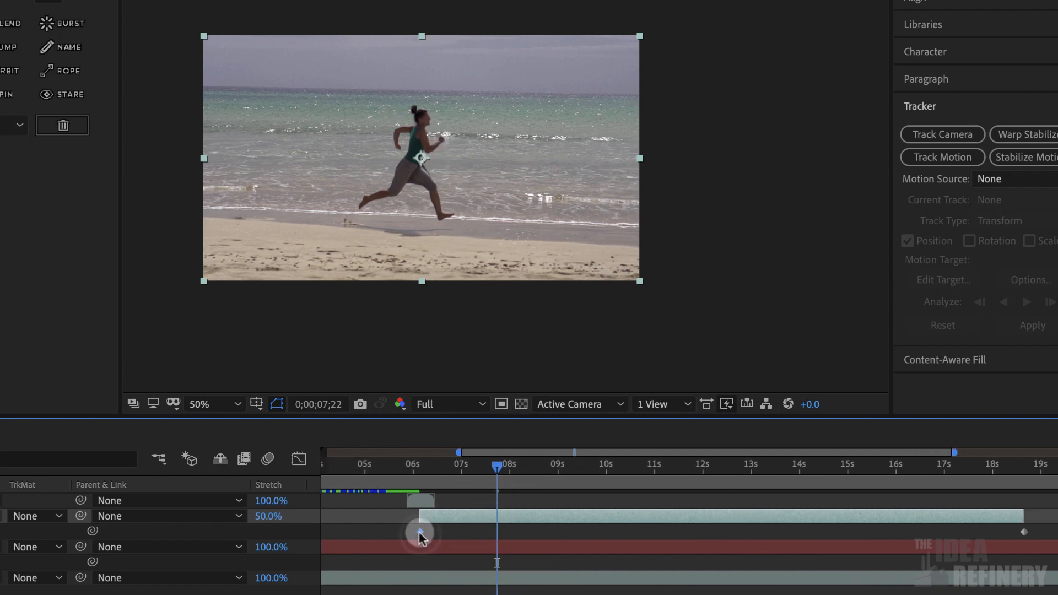
{"action": "left_click", "coordinate": [1016, 532]}
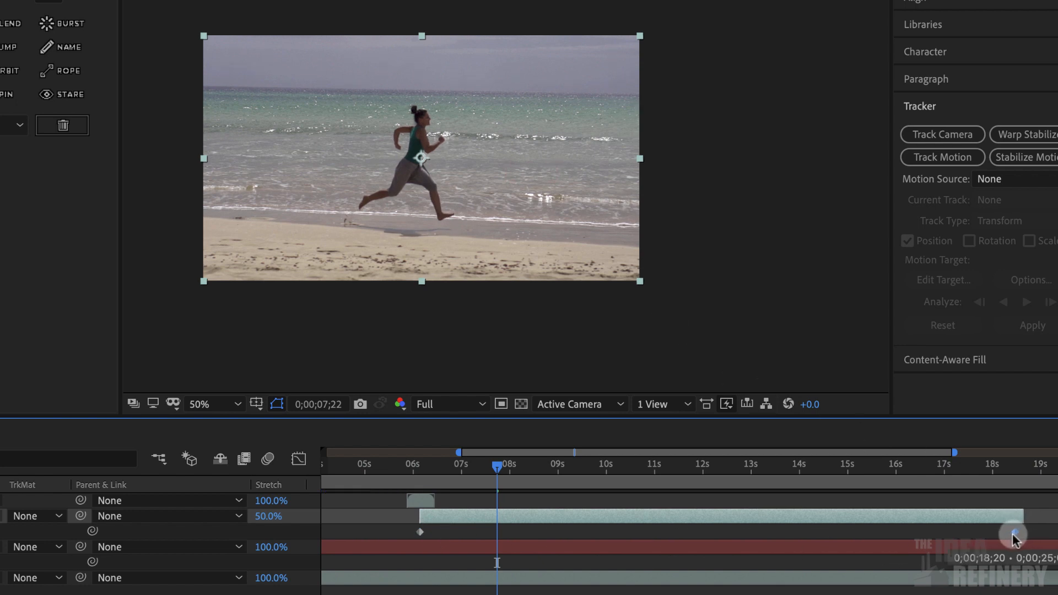
{"action": "mouse_move", "coordinate": [1014, 533]}
{"action": "left_mouse_down"}
{"action": "mouse_move", "coordinate": [564, 532]}
{"action": "mouse_move", "coordinate": [848, 524]}
{"action": "mouse_move", "coordinate": [1055, 534]}
{"action": "mouse_move", "coordinate": [1024, 542]}
{"action": "left_mouse_up"}
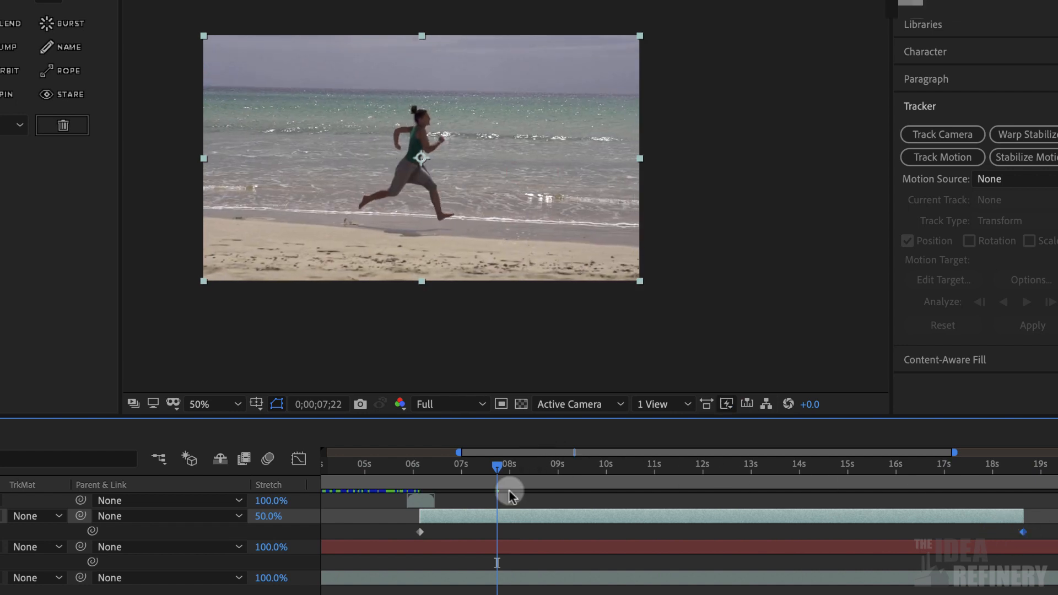
Add a Time Remap keyframe on the beach clip at 0;00;07;22 and make it a hold keyframe
{"action": "left_click", "coordinate": [497, 468]}
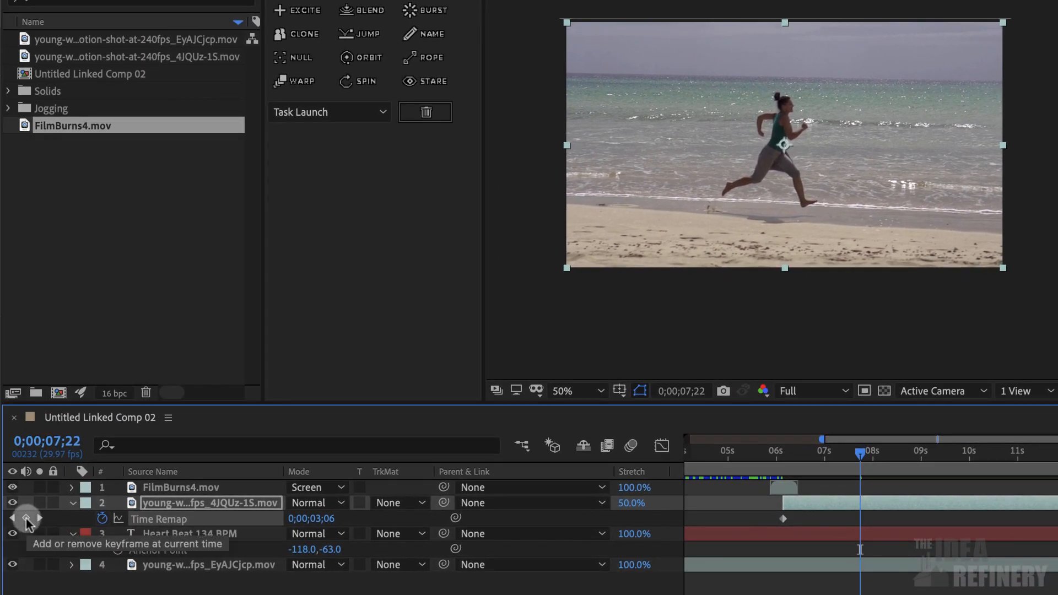
{"action": "left_click", "coordinate": [26, 518]}
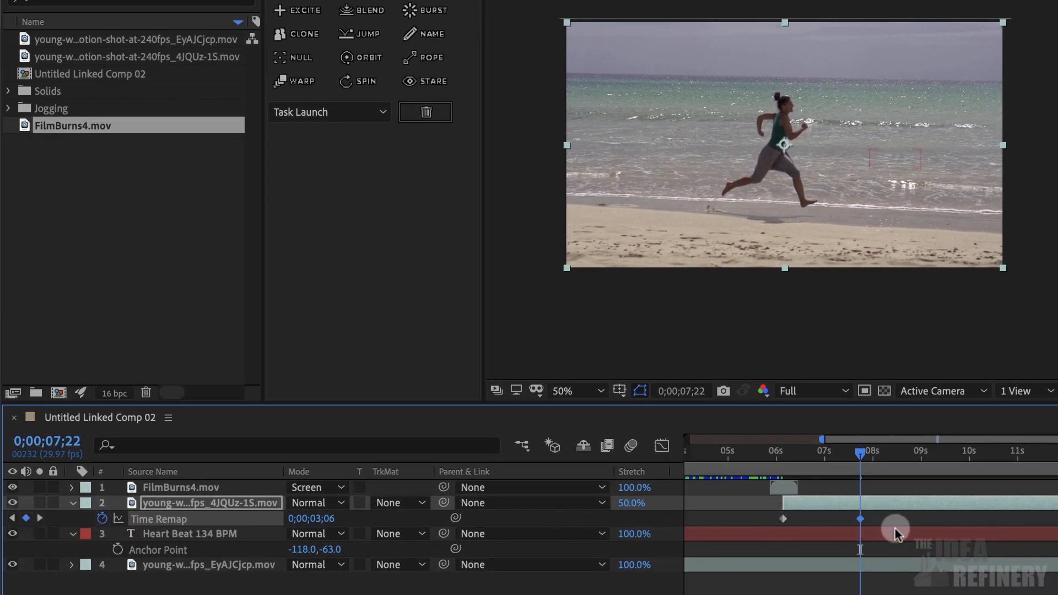
{"action": "right_click", "coordinate": [860, 519]}
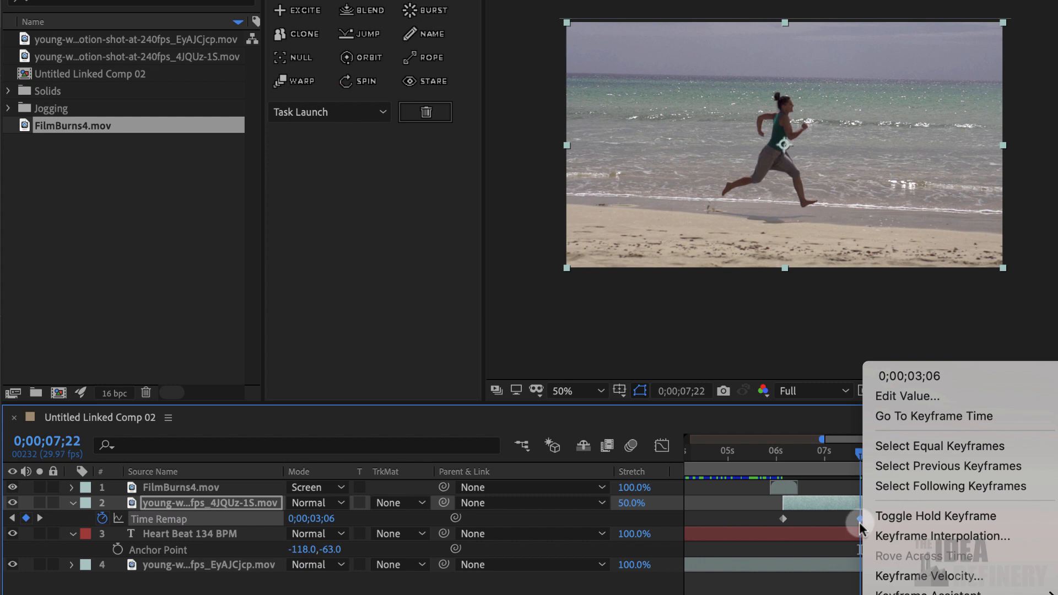
{"action": "left_click", "coordinate": [899, 517]}
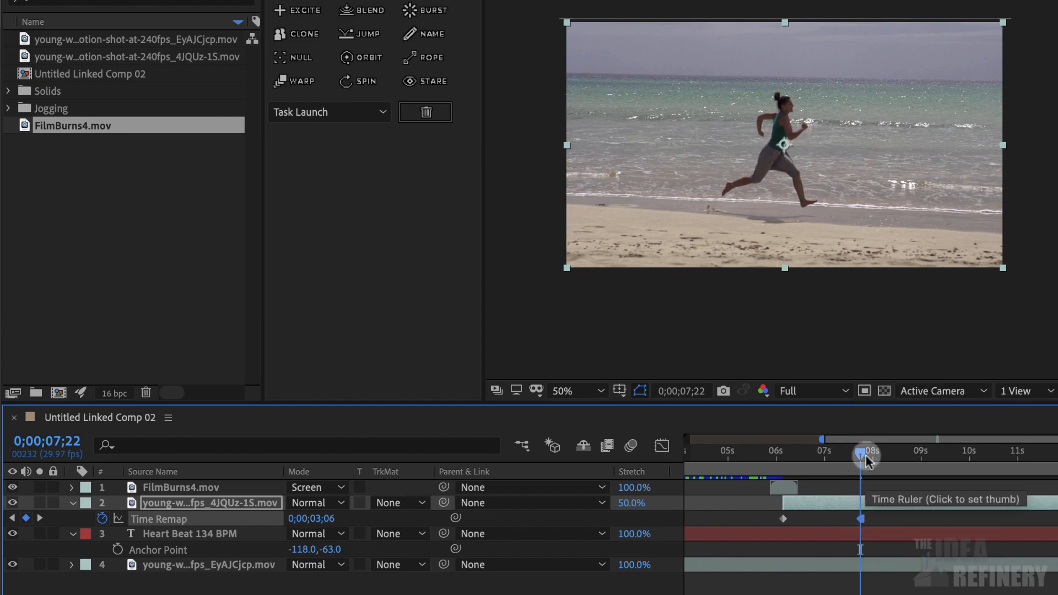
Review the beach clip's motion around the hold keyframe and move the current time to 0;00;08;26
{"action": "mouse_move", "coordinate": [866, 459]}
{"action": "left_mouse_down"}
{"action": "mouse_move", "coordinate": [827, 457]}
{"action": "mouse_move", "coordinate": [868, 455]}
{"action": "mouse_move", "coordinate": [849, 457]}
{"action": "left_mouse_up"}
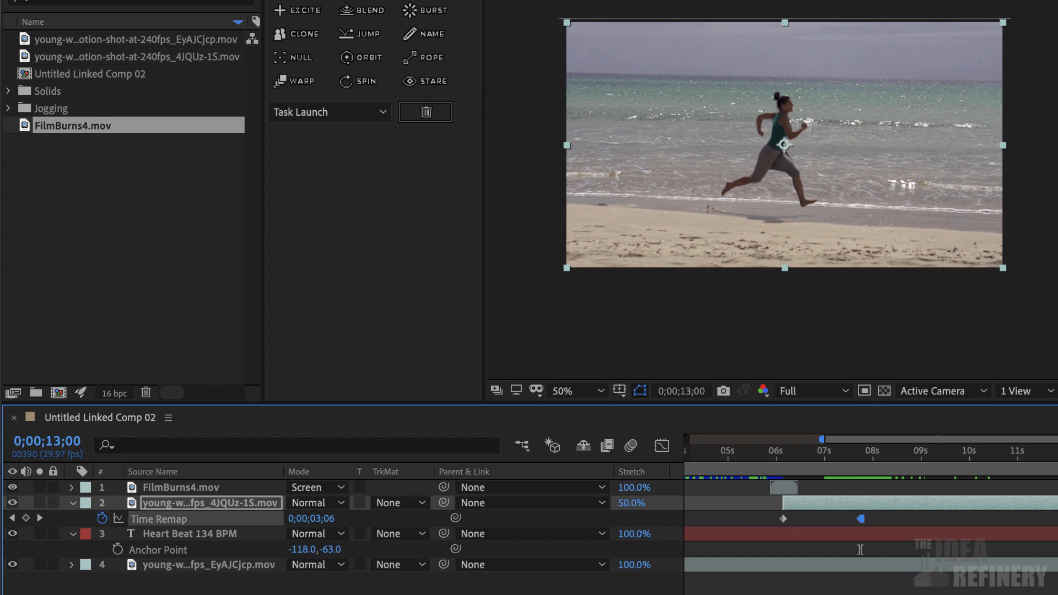
{"action": "left_click_drag", "start_coordinate": [992, 453], "coordinate": [773, 452]}
{"action": "left_click_drag", "start_coordinate": [773, 549], "coordinate": [914, 549]}
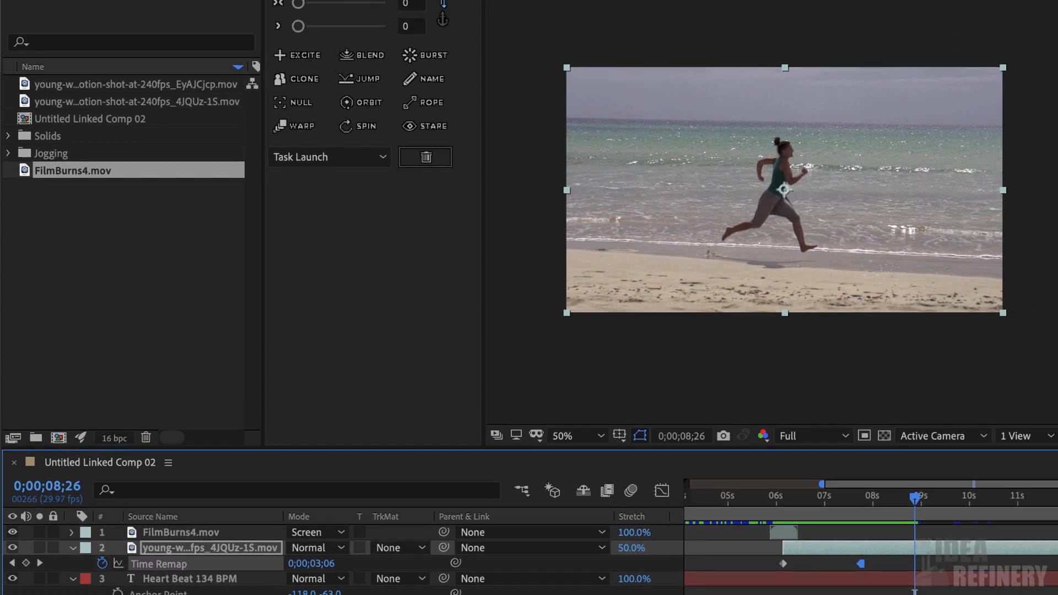
Create a new shape layer and frame the frozen runner at 200% magnification
{"action": "left_click", "coordinate": [328, 13]}
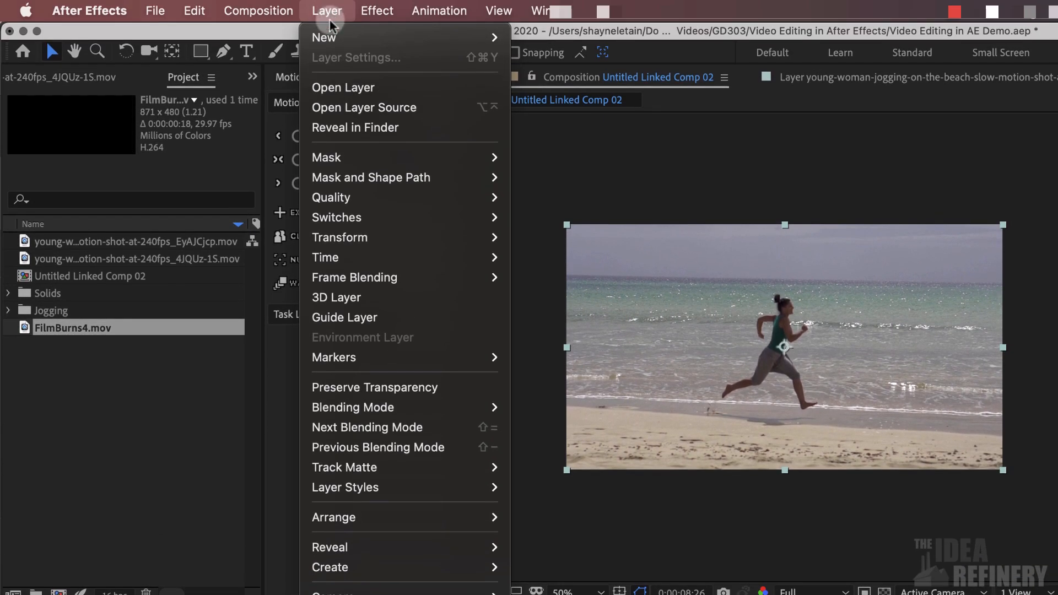
{"action": "mouse_move", "coordinate": [332, 36]}
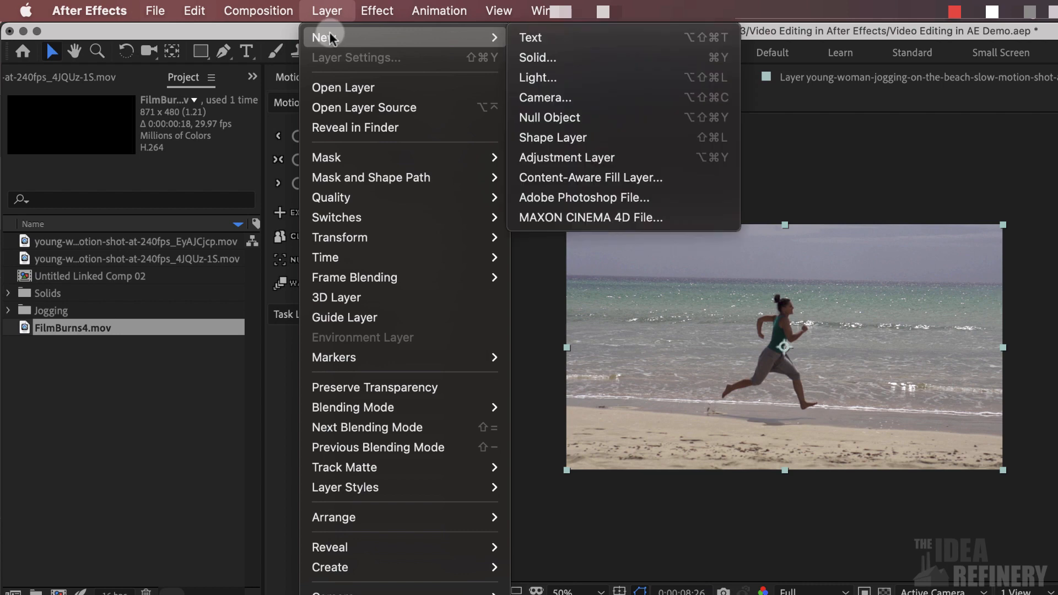
{"action": "left_click", "coordinate": [542, 141]}
{"action": "key", "text": "q"}
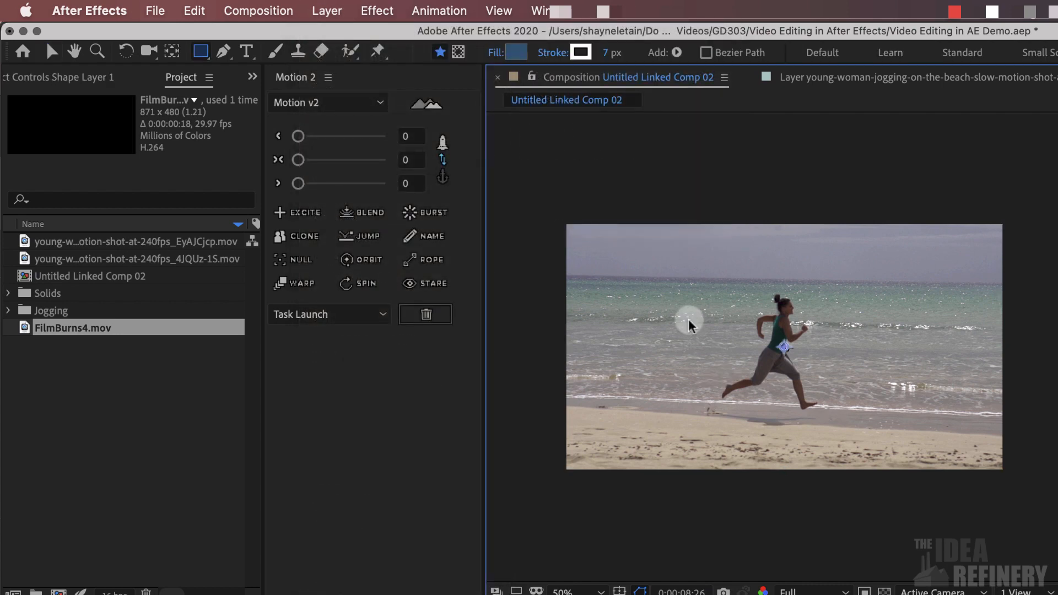
{"action": "key", "text": "period"}
{"action": "key", "text": "period"}
{"action": "key", "text": "space"}
{"action": "left_click_drag", "start_coordinate": [690, 316], "coordinate": [1018, 302]}
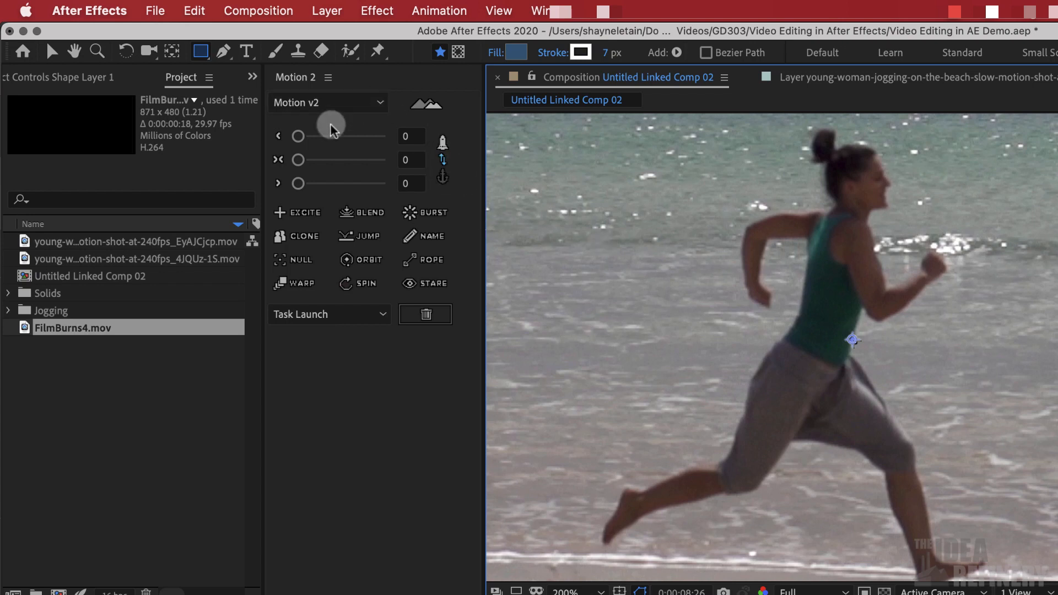
Choose the Pen tool and turn off the shape fill, keeping the 7 px white stroke
{"action": "left_click", "coordinate": [223, 52]}
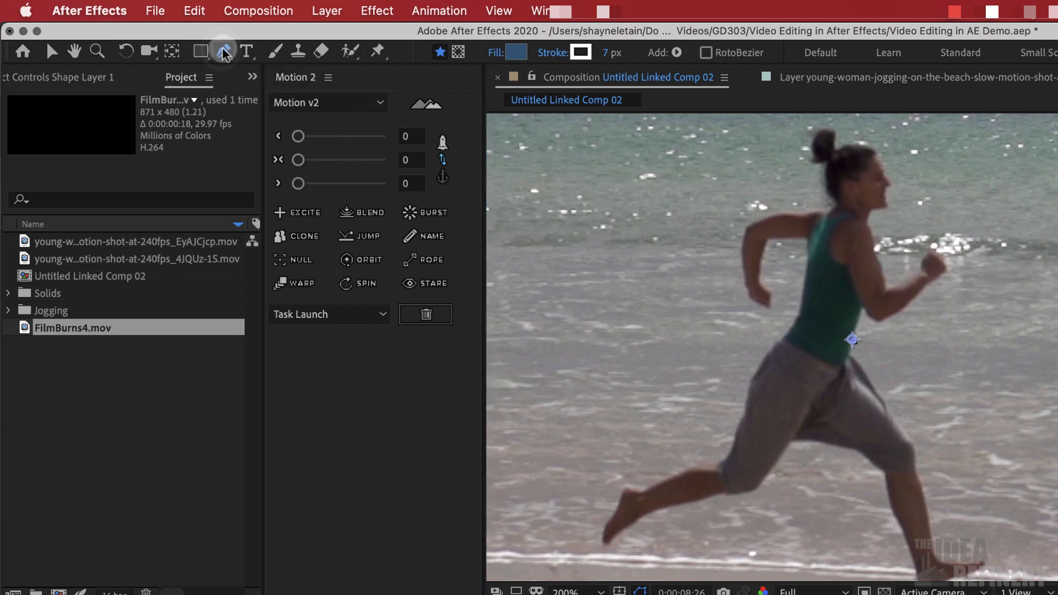
{"action": "left_click", "coordinate": [515, 53]}
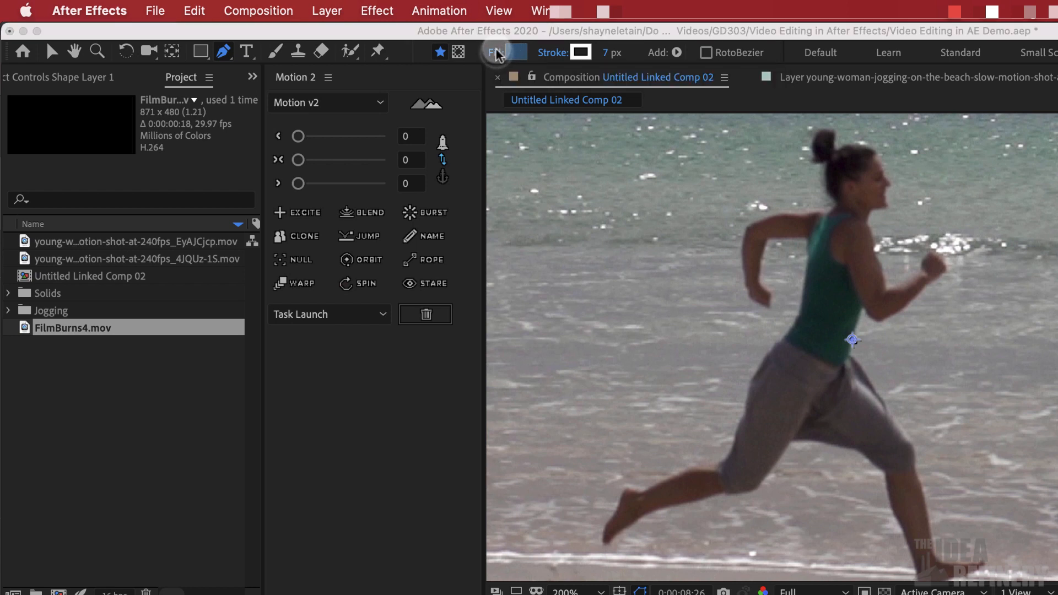
{"action": "key", "text": "Return"}
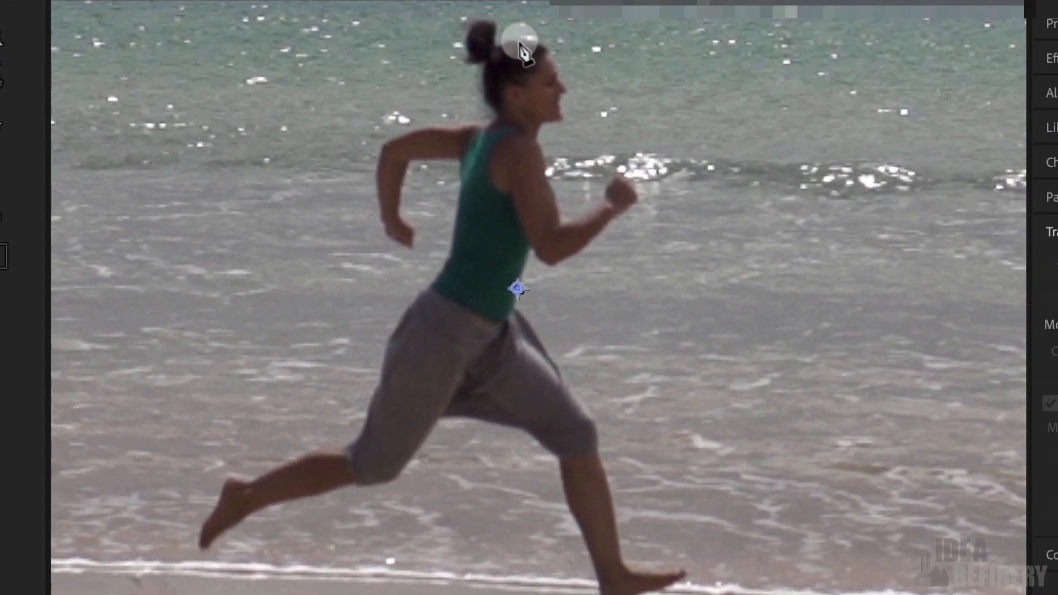
Start a pen outline of the runner with a curve from the top of her head over the forehead
{"action": "left_click", "coordinate": [519, 40]}
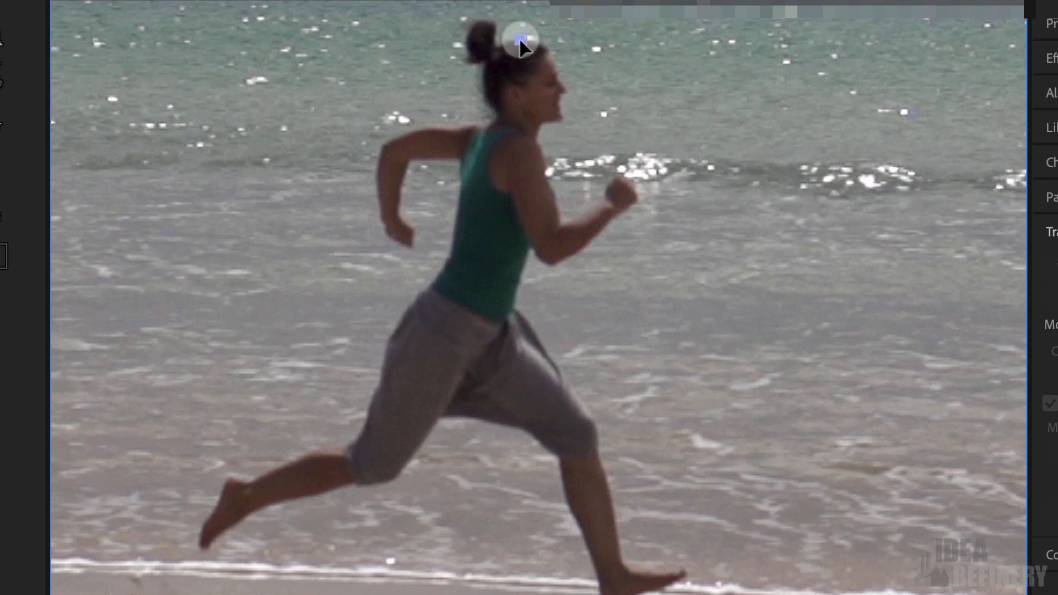
{"action": "left_click_drag", "start_coordinate": [560, 77], "coordinate": [561, 120]}
{"action": "key", "text": "ctrl+equal"}
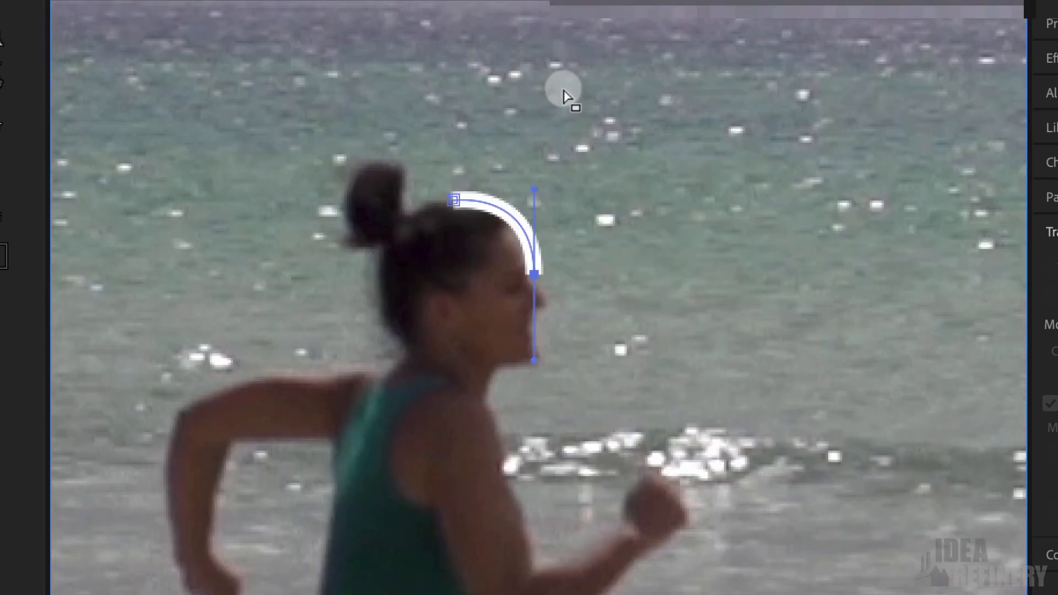
{"action": "key", "text": "period"}
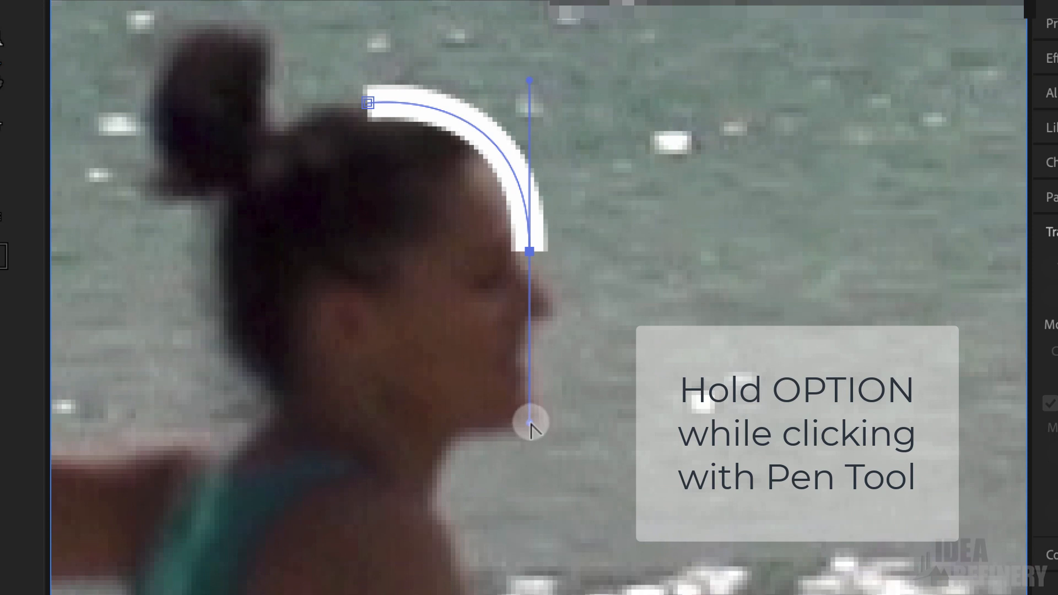
Continue the pen outline around the runner's nose, lips and chin and down the front of her neck
{"action": "left_click_drag", "start_coordinate": [567, 315], "coordinate": [572, 307]}
{"action": "left_click", "coordinate": [560, 312]}
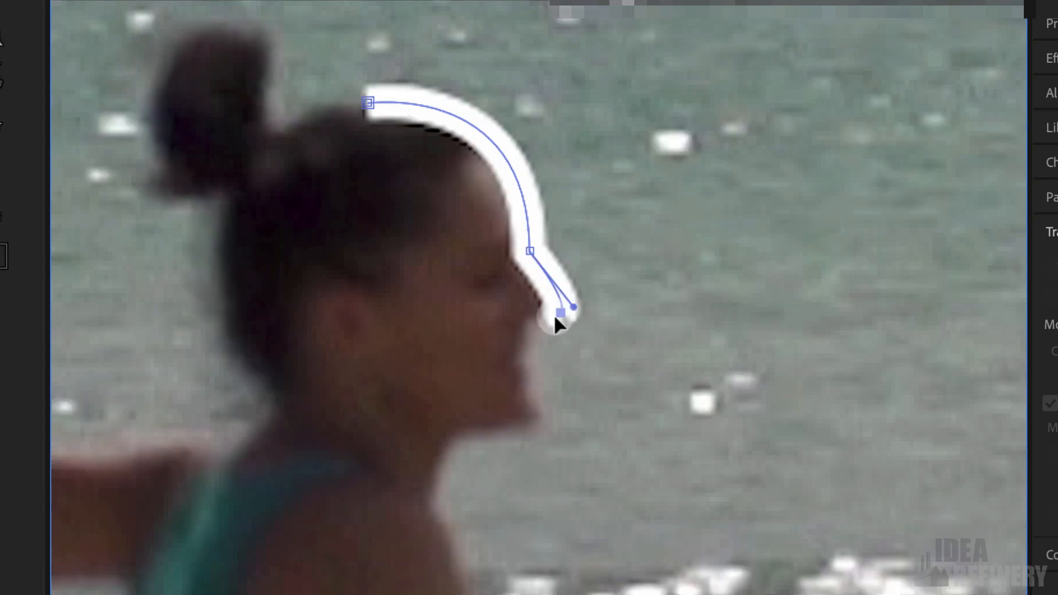
{"action": "left_click", "coordinate": [531, 324]}
{"action": "left_click", "coordinate": [537, 398]}
{"action": "left_click_drag", "start_coordinate": [433, 508], "coordinate": [431, 548]}
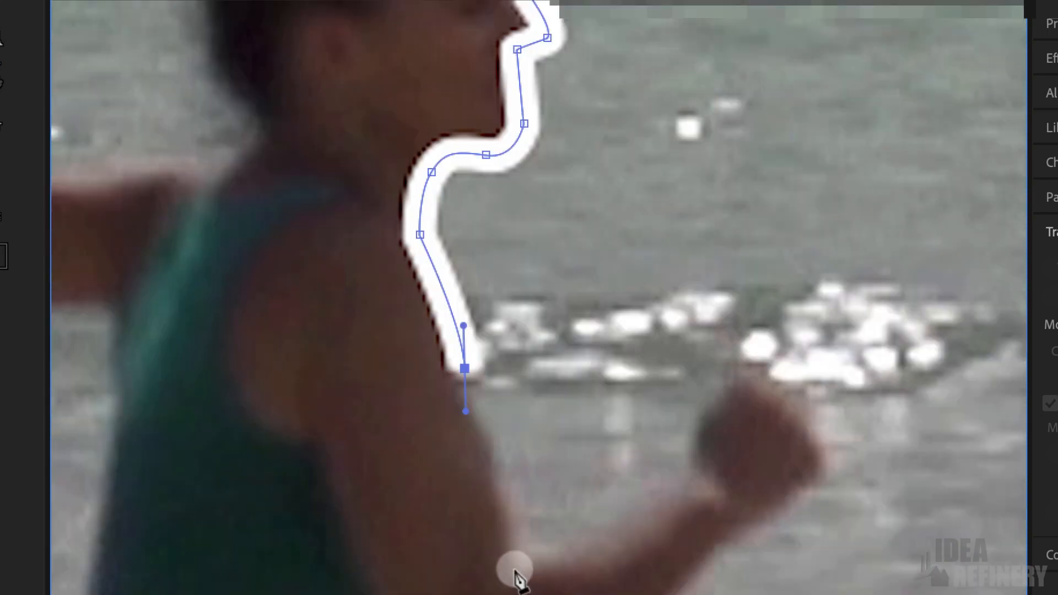
Trace the runner's front arm from the inner elbow around the fist and back under the elbow to the torso
{"action": "left_click", "coordinate": [514, 568]}
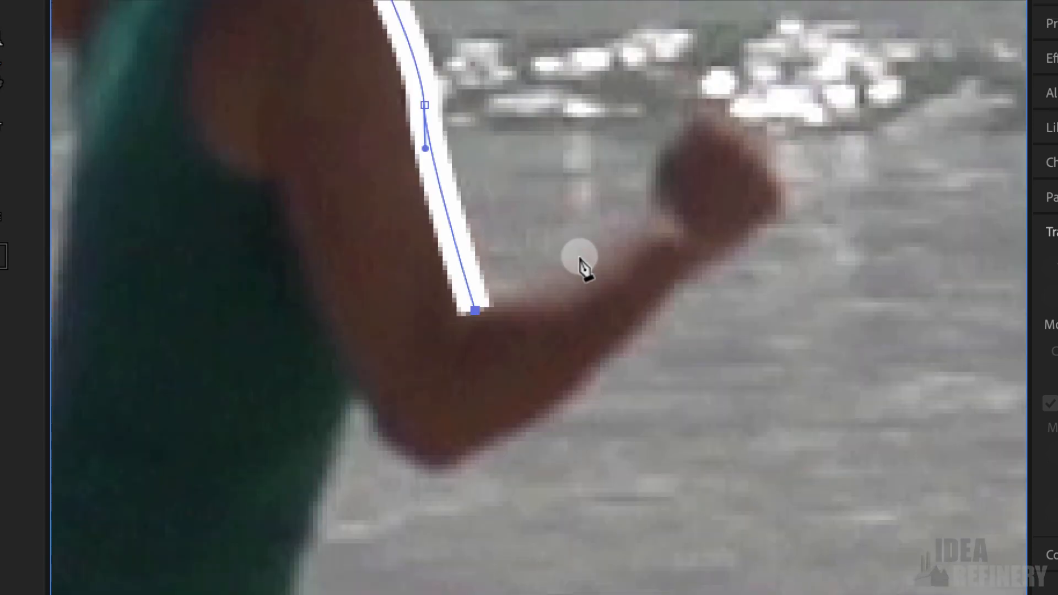
{"action": "left_click_drag", "start_coordinate": [582, 256], "coordinate": [593, 248]}
{"action": "left_click_drag", "start_coordinate": [651, 201], "coordinate": [654, 189]}
{"action": "left_click_drag", "start_coordinate": [686, 127], "coordinate": [704, 111]}
{"action": "left_click_drag", "start_coordinate": [727, 114], "coordinate": [742, 123]}
{"action": "left_click_drag", "start_coordinate": [779, 189], "coordinate": [774, 207]}
{"action": "left_click_drag", "start_coordinate": [741, 242], "coordinate": [720, 254]}
{"action": "left_click_drag", "start_coordinate": [665, 296], "coordinate": [648, 313]}
{"action": "left_click_drag", "start_coordinate": [427, 468], "coordinate": [378, 480]}
{"action": "left_click", "coordinate": [365, 385]}
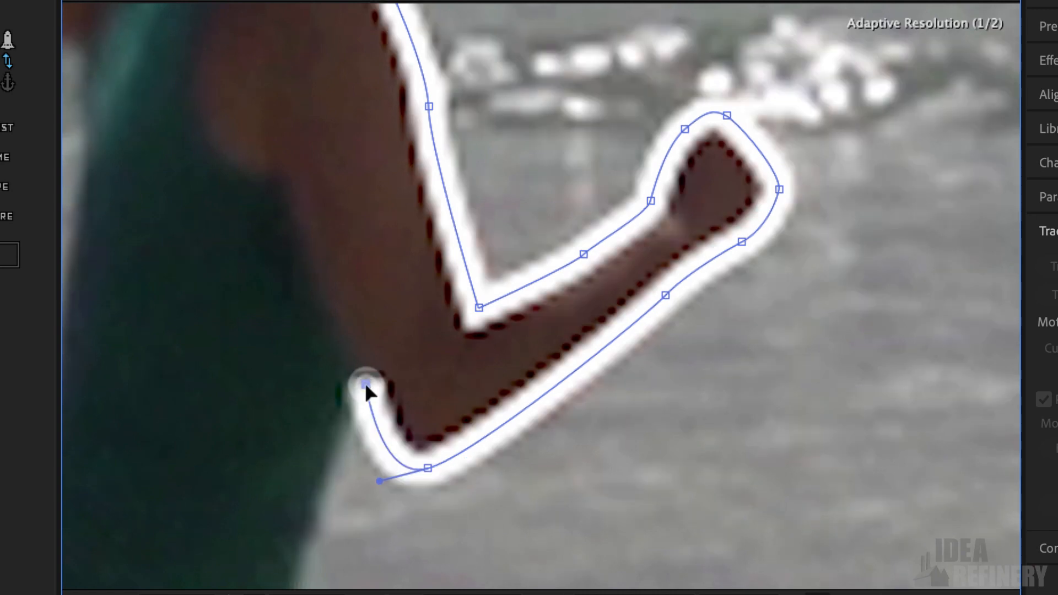
Extend the outline down the front of the runner's torso to the waist and along the forward thigh past the knee
{"action": "left_click_drag", "start_coordinate": [388, 346], "coordinate": [402, 210]}
{"action": "scroll", "coordinate": [408, 295], "scroll_direction": "down", "scroll_amount": 1}
{"action": "left_click", "coordinate": [508, 190]}
{"action": "left_click", "coordinate": [466, 309]}
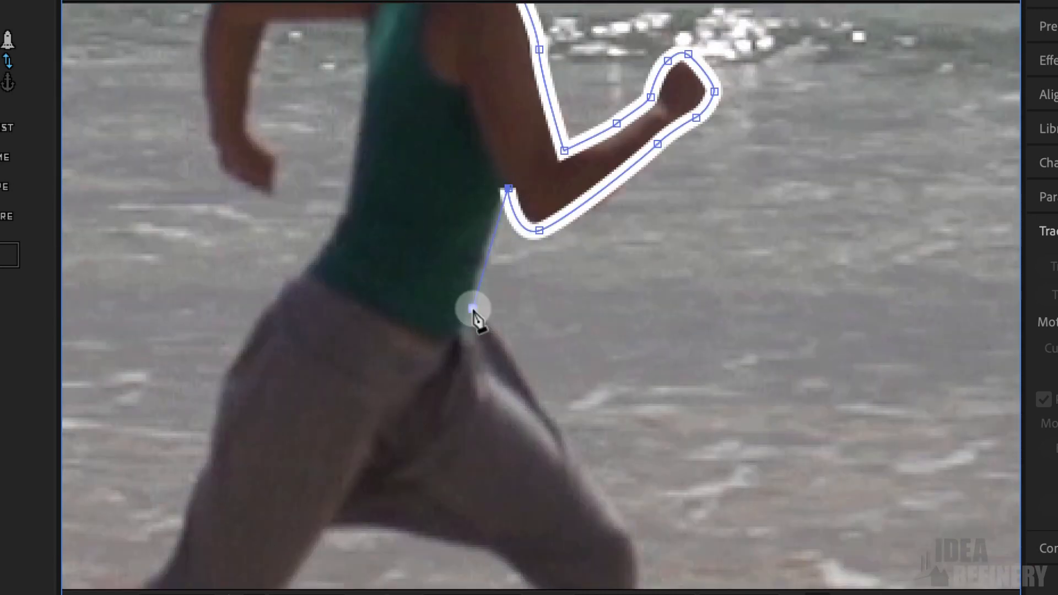
{"action": "scroll", "coordinate": [597, 479], "scroll_direction": "down", "scroll_amount": 3}
{"action": "left_click", "coordinate": [603, 321]}
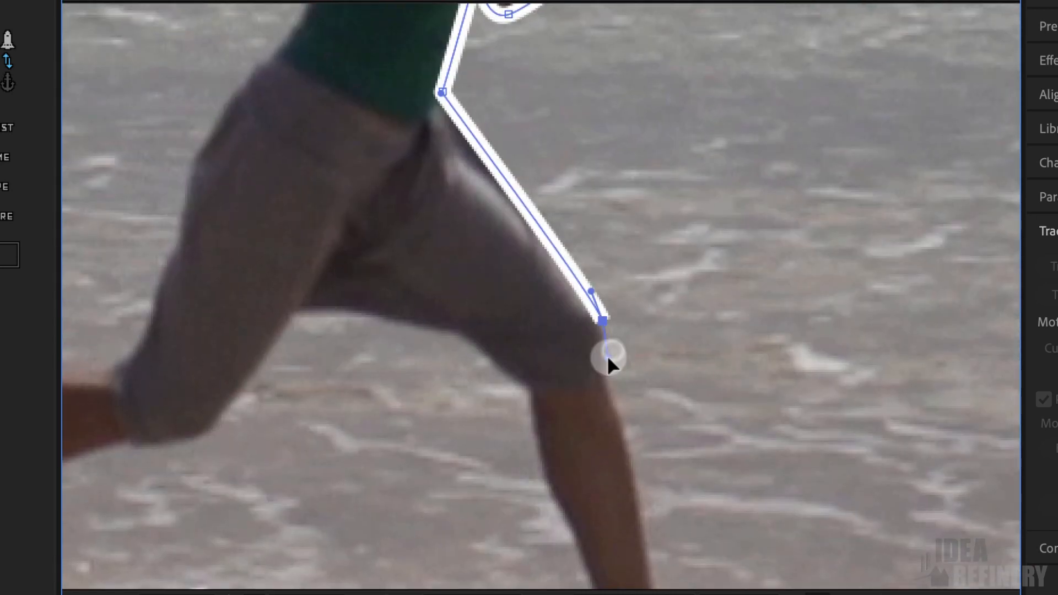
{"action": "left_click_drag", "start_coordinate": [607, 359], "coordinate": [607, 359]}
{"action": "left_click_drag", "start_coordinate": [609, 387], "coordinate": [610, 405]}
Trace the outline down the forward shin, over the foot to the toes and along the sole around the heel
{"action": "left_click_drag", "start_coordinate": [687, 491], "coordinate": [646, 223]}
{"action": "left_click", "coordinate": [612, 322]}
{"action": "left_click_drag", "start_coordinate": [669, 347], "coordinate": [687, 349]}
{"action": "left_click", "coordinate": [733, 338]}
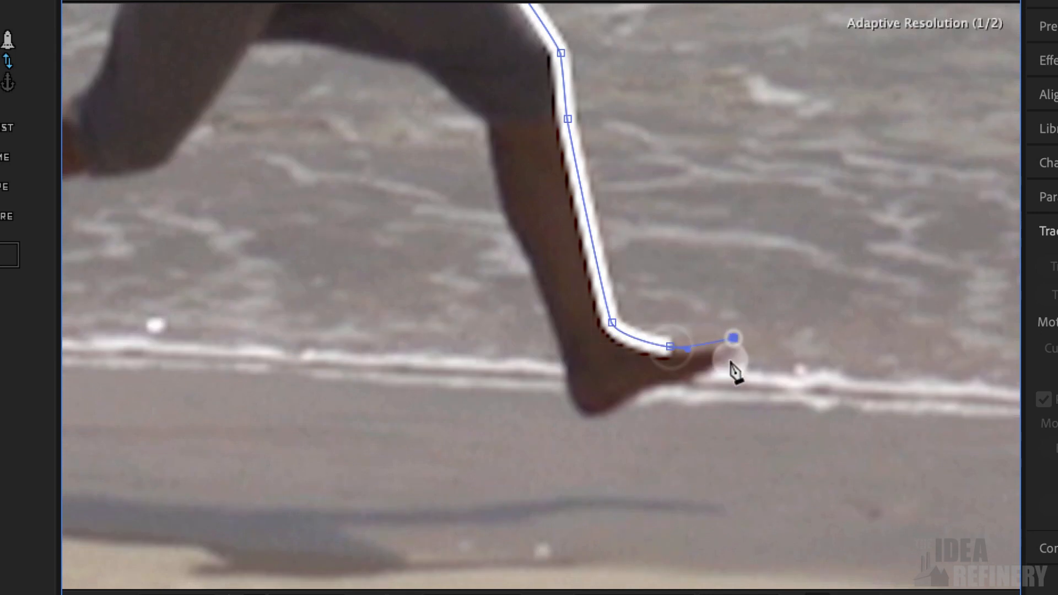
{"action": "left_click", "coordinate": [724, 362]}
{"action": "left_click", "coordinate": [682, 383]}
{"action": "left_click", "coordinate": [639, 394]}
{"action": "left_click", "coordinate": [591, 416]}
{"action": "left_click_drag", "start_coordinate": [562, 353], "coordinate": [559, 334]}
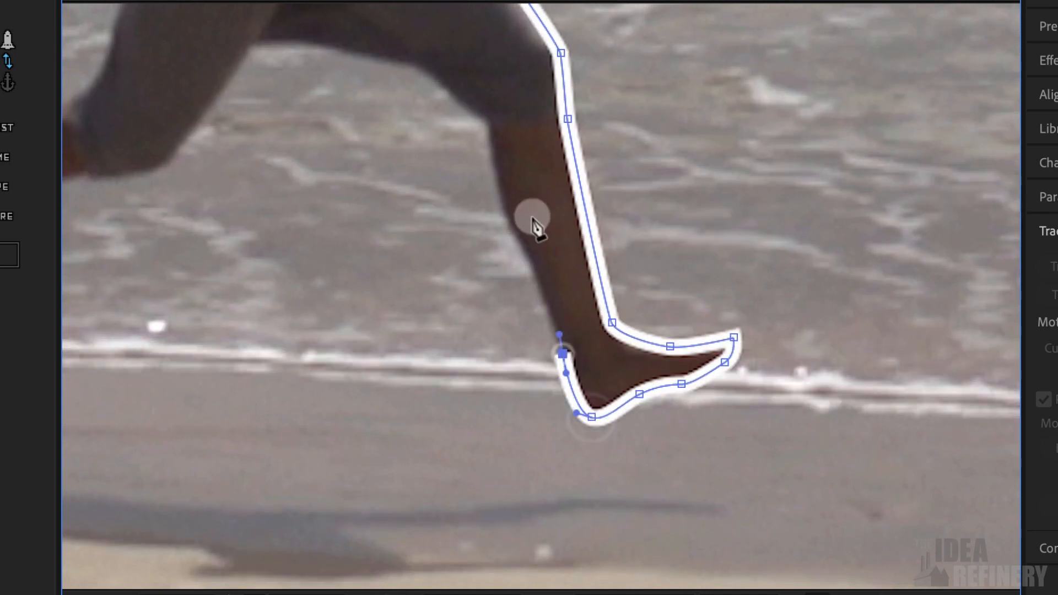
Trace up the back of the forward leg to the crotch and down the underside of the rear thigh to the knee
{"action": "left_click_drag", "start_coordinate": [505, 208], "coordinate": [497, 176]}
{"action": "left_click", "coordinate": [485, 116]}
{"action": "left_click_drag", "start_coordinate": [432, 66], "coordinate": [646, 173]}
{"action": "left_click_drag", "start_coordinate": [516, 95], "coordinate": [458, 83]}
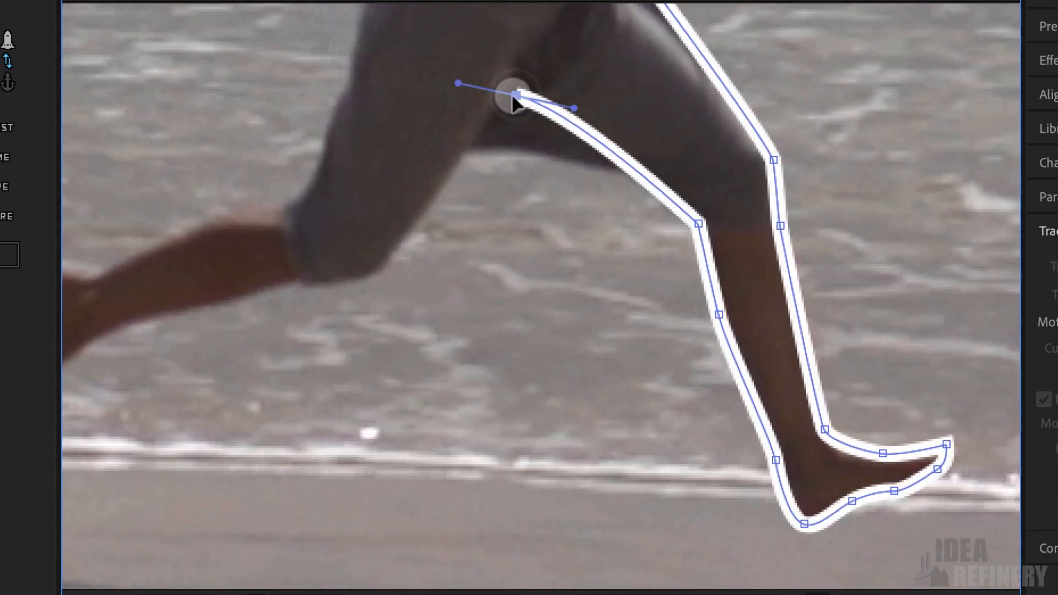
{"action": "left_click", "coordinate": [453, 84]}
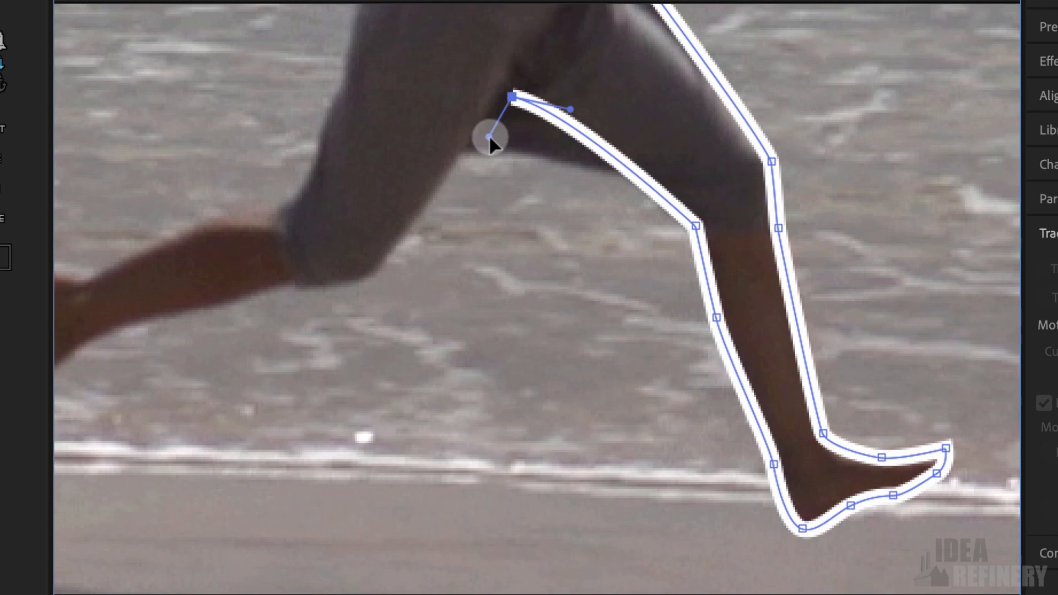
{"action": "left_click", "coordinate": [376, 275]}
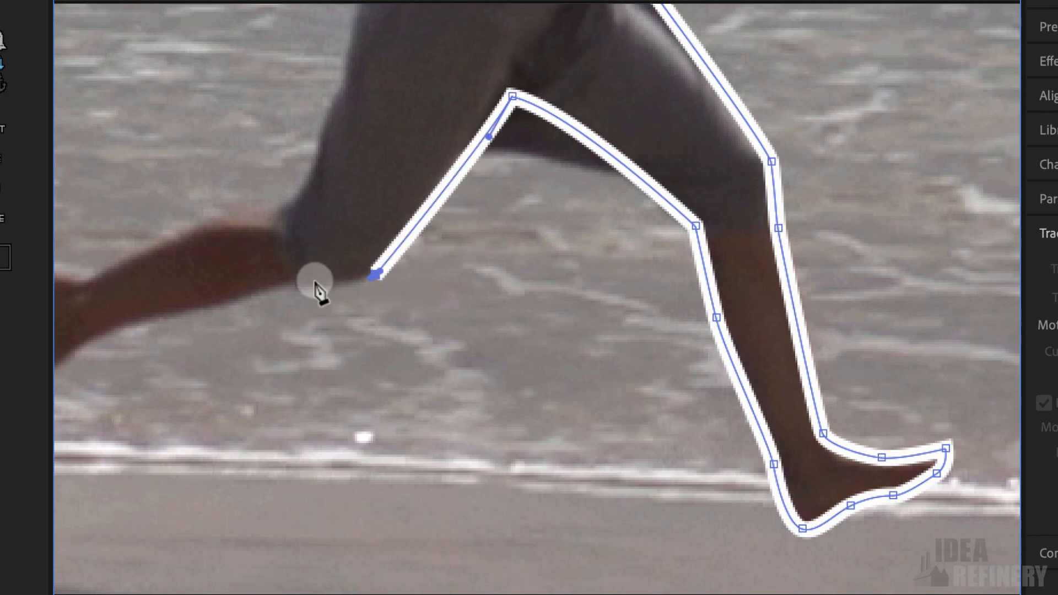
Trace from the rear knee along the underside of the calf, around the toes and up the sole to the rear heel
{"action": "left_click", "coordinate": [293, 286]}
{"action": "scroll", "coordinate": [296, 307], "scroll_direction": "left", "scroll_amount": 5}
{"action": "left_click", "coordinate": [409, 317]}
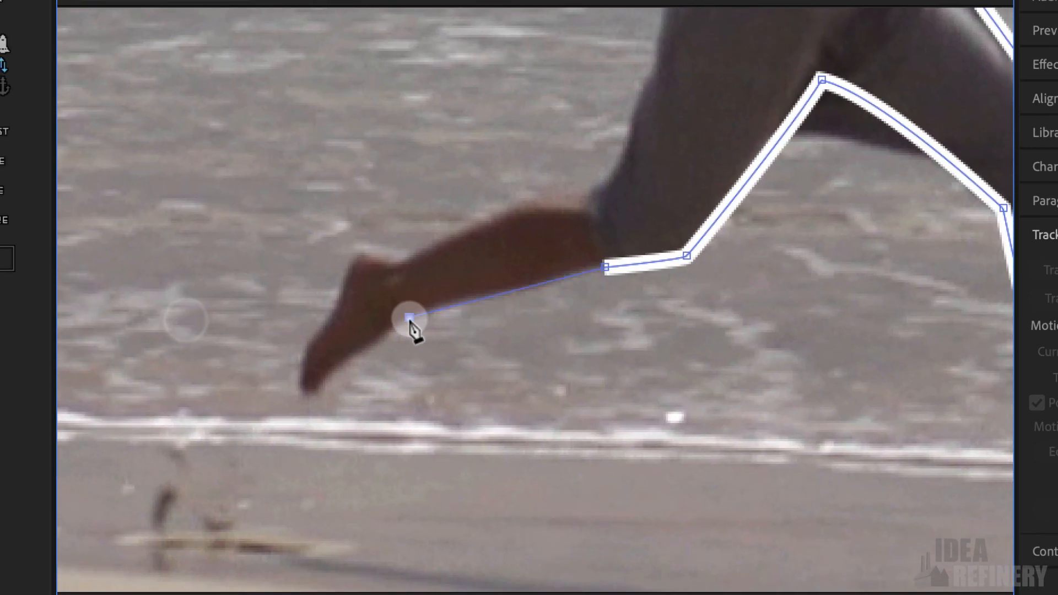
{"action": "left_click", "coordinate": [346, 360]}
{"action": "left_click", "coordinate": [314, 396]}
{"action": "left_click", "coordinate": [309, 344]}
{"action": "left_click_drag", "start_coordinate": [352, 260], "coordinate": [357, 243]}
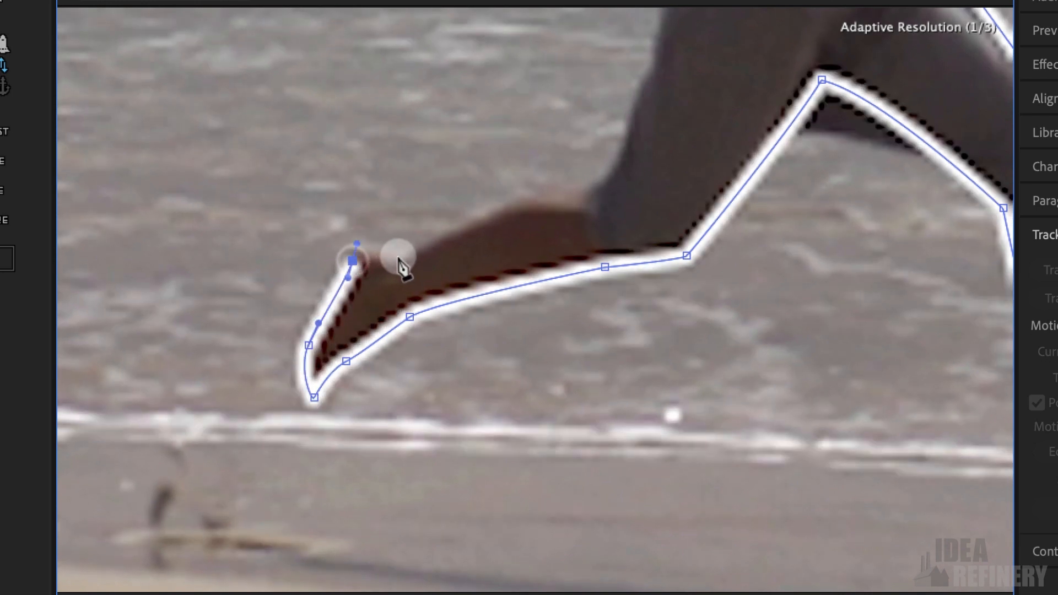
Trace from the rear heel along the upper side of the calf and up the back of the thigh to the lower back
{"action": "left_click", "coordinate": [398, 257]}
{"action": "left_click_drag", "start_coordinate": [519, 201], "coordinate": [546, 195]}
{"action": "left_click_drag", "start_coordinate": [597, 193], "coordinate": [604, 185]}
{"action": "left_click_drag", "start_coordinate": [699, 106], "coordinate": [534, 364]}
{"action": "left_click_drag", "start_coordinate": [516, 267], "coordinate": [521, 230]}
{"action": "left_click_drag", "start_coordinate": [555, 162], "coordinate": [593, 124]}
{"action": "left_click_drag", "start_coordinate": [625, 80], "coordinate": [626, 64]}
Trace up the runner's back to the armpit and around the rear arm, from the inner elbow past the hand to the outer elbow
{"action": "left_click_drag", "start_coordinate": [702, 112], "coordinate": [669, 354]}
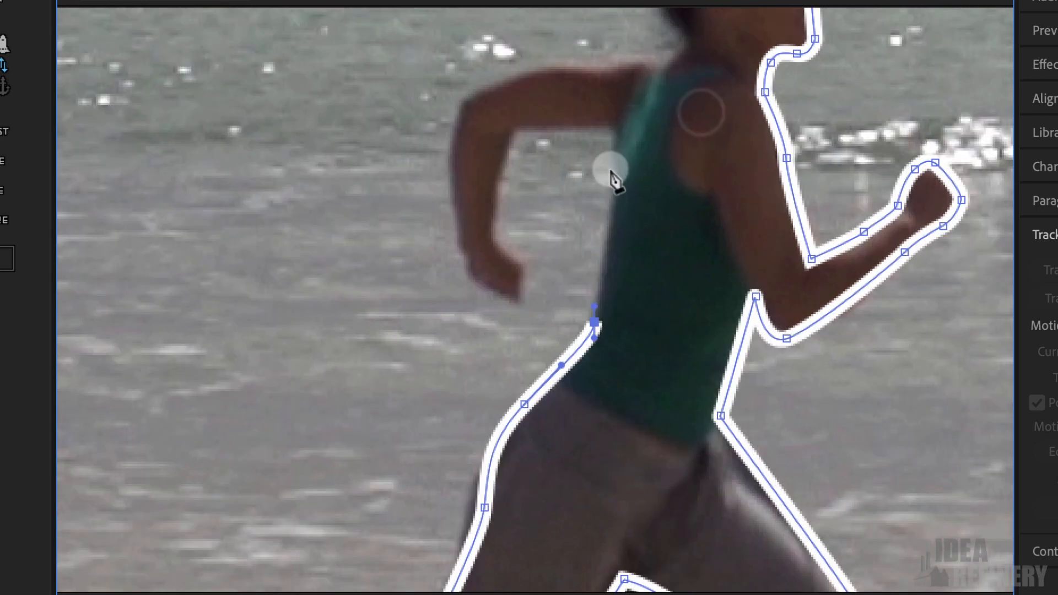
{"action": "left_click", "coordinate": [614, 132]}
{"action": "left_click", "coordinate": [515, 130]}
{"action": "left_click_drag", "start_coordinate": [491, 238], "coordinate": [494, 249]}
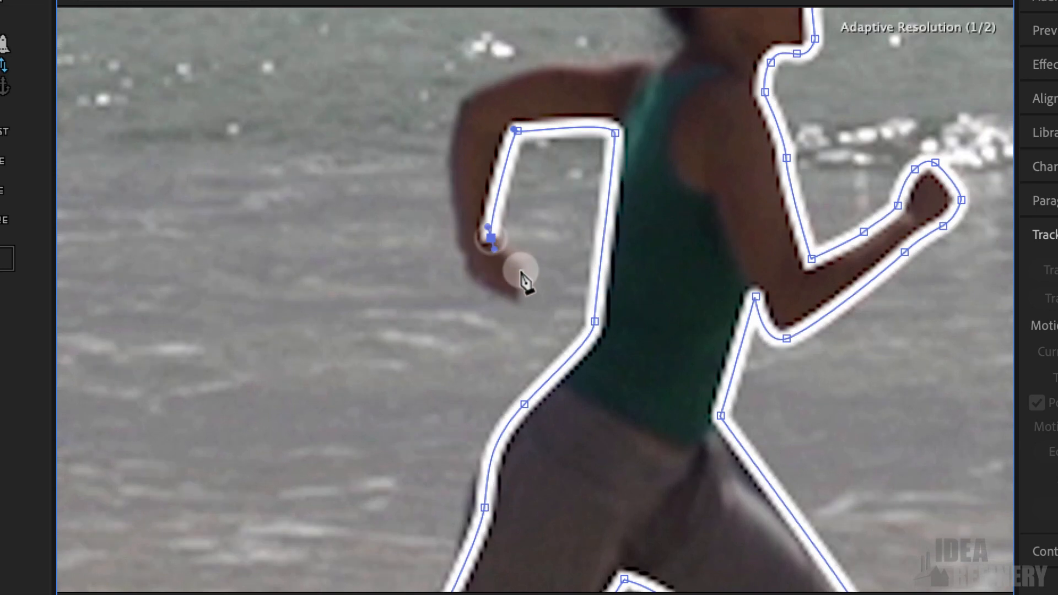
{"action": "left_click", "coordinate": [520, 270]}
{"action": "left_click_drag", "start_coordinate": [519, 306], "coordinate": [490, 297]}
{"action": "left_click_drag", "start_coordinate": [460, 243], "coordinate": [452, 204]}
{"action": "left_click_drag", "start_coordinate": [463, 96], "coordinate": [469, 86]}
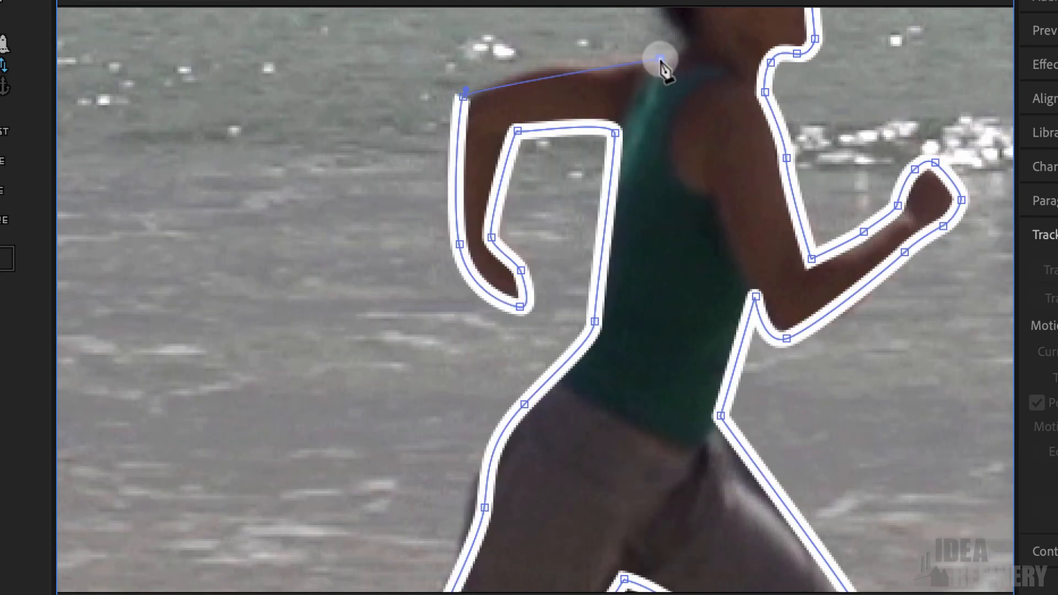
Close the outline by tracing the rear shoulder, neck and back of the head to the starting point, and preview the composition
{"action": "left_click_drag", "start_coordinate": [660, 58], "coordinate": [704, 63]}
{"action": "left_click_drag", "start_coordinate": [710, 154], "coordinate": [573, 391]}
{"action": "left_click_drag", "start_coordinate": [546, 281], "coordinate": [547, 272]}
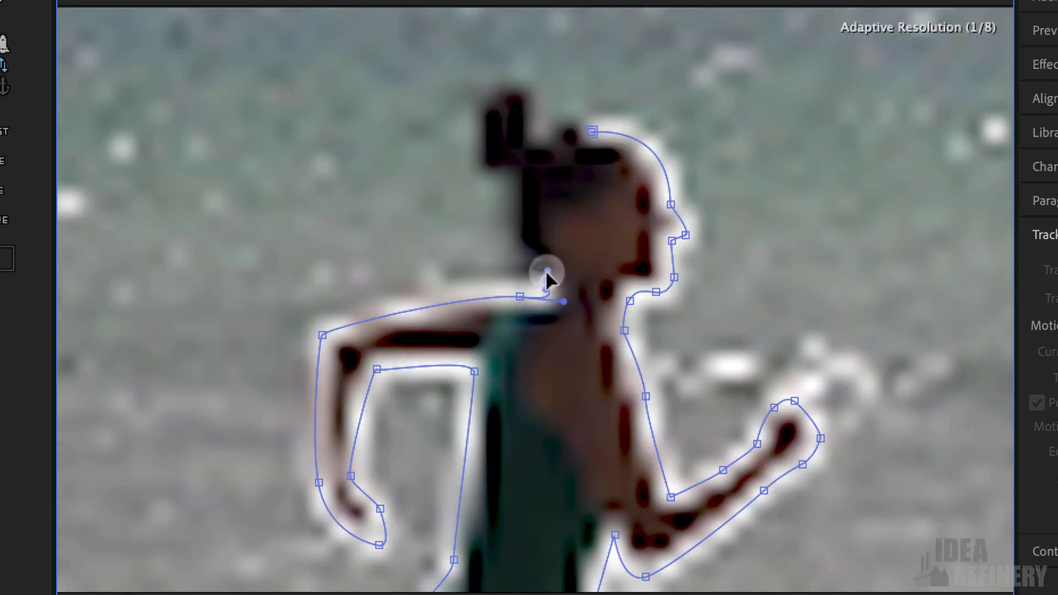
{"action": "left_click_drag", "start_coordinate": [520, 174], "coordinate": [621, 131]}
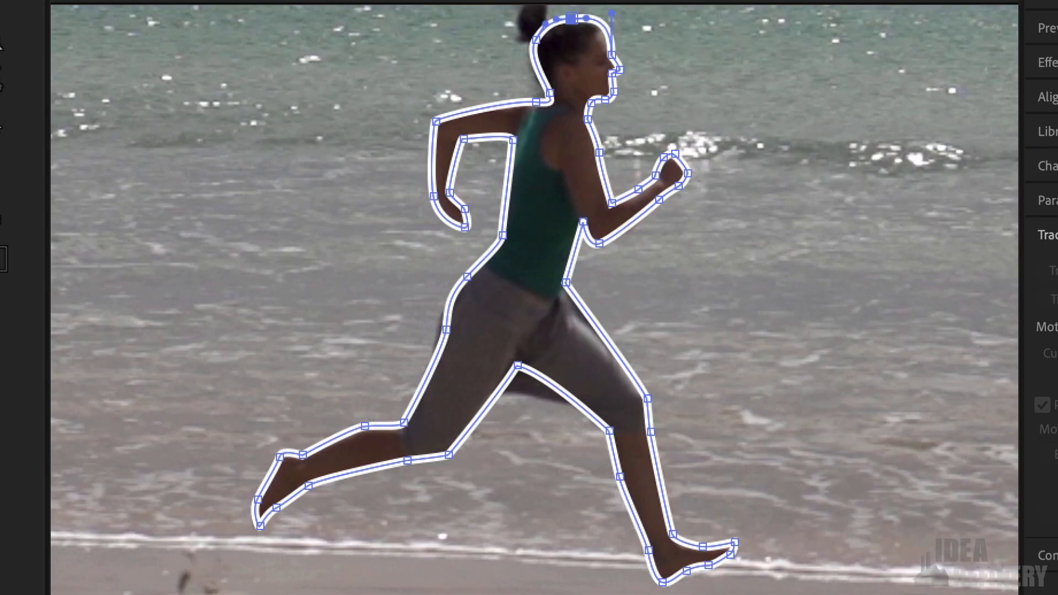
{"action": "key", "text": "space"}
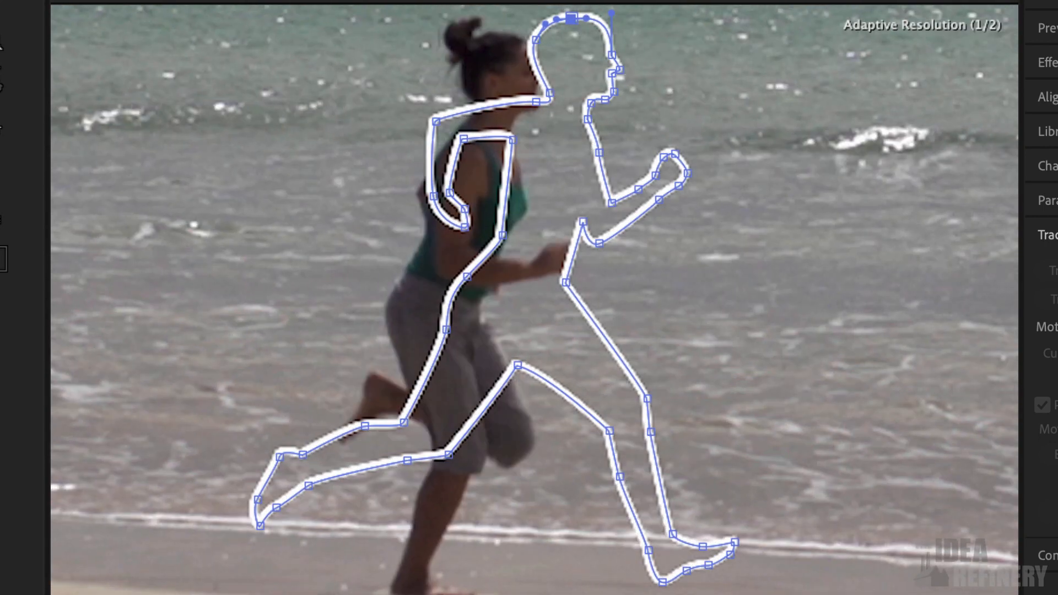
{"action": "key", "text": "space"}
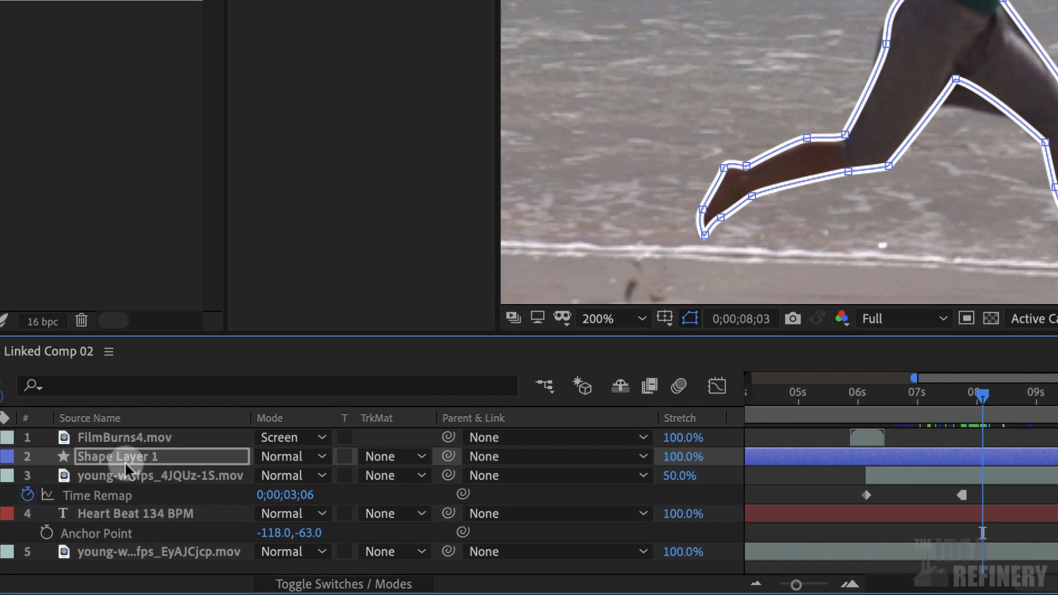
Rename the shape layer as Jogger Outline
{"action": "left_click", "coordinate": [127, 458]}
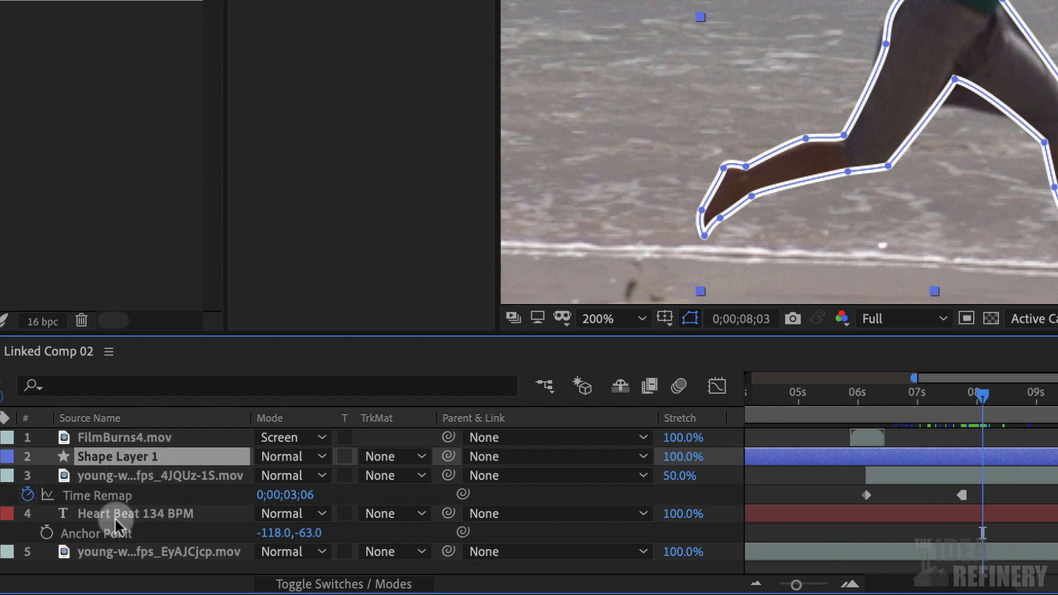
{"action": "key", "text": "Return"}
{"action": "type", "text": "Jogger"}
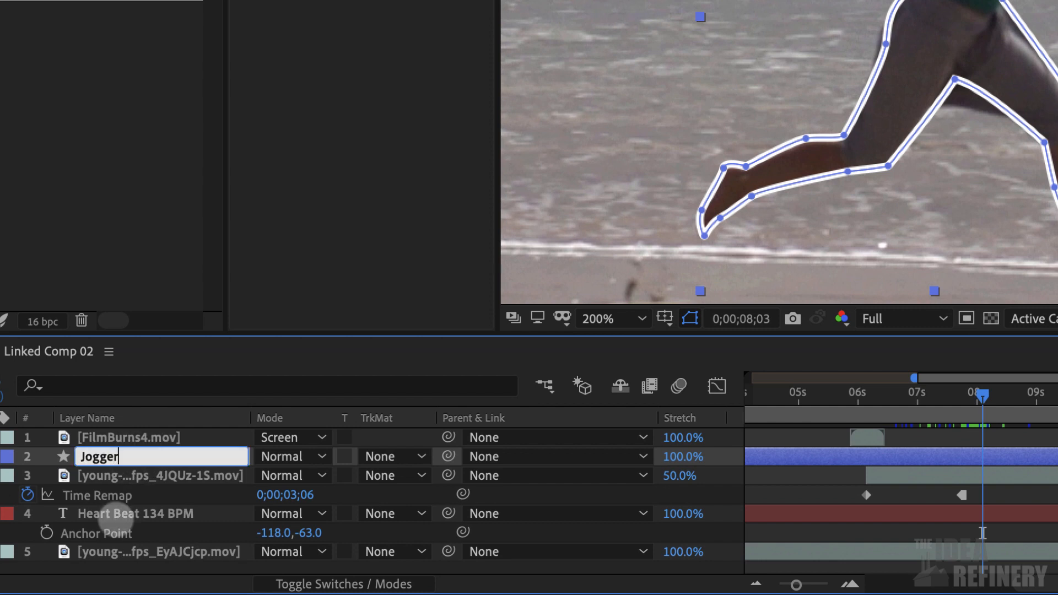
{"action": "type", "text": " Outline"}
{"action": "key", "text": "Return"}
Add Trim Paths to the Jogger Outline layer's contents and enlarge the timeline area to show its properties
{"action": "left_click", "coordinate": [0, 456]}
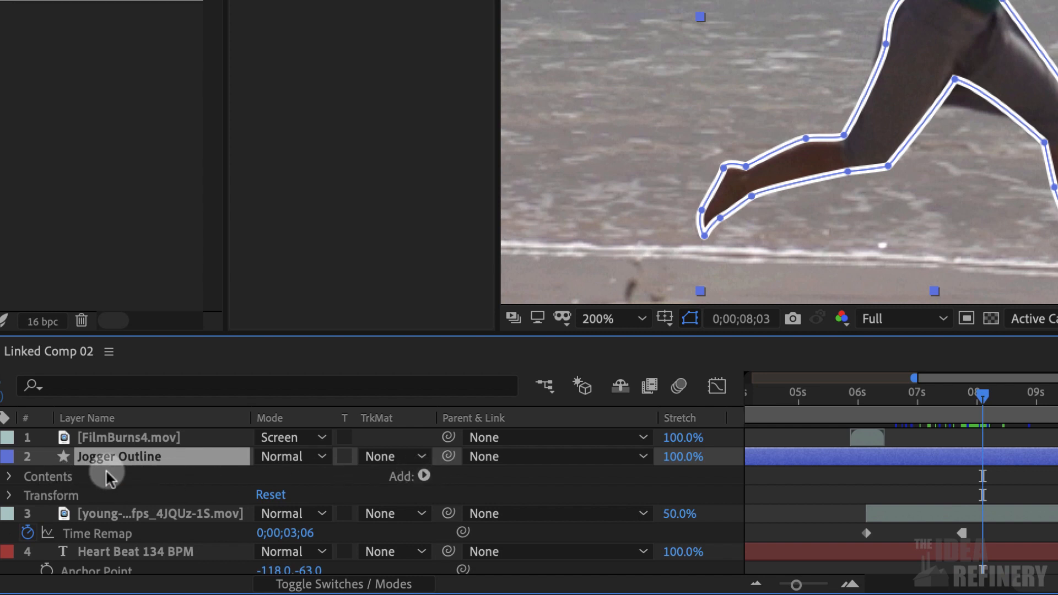
{"action": "left_click", "coordinate": [425, 476]}
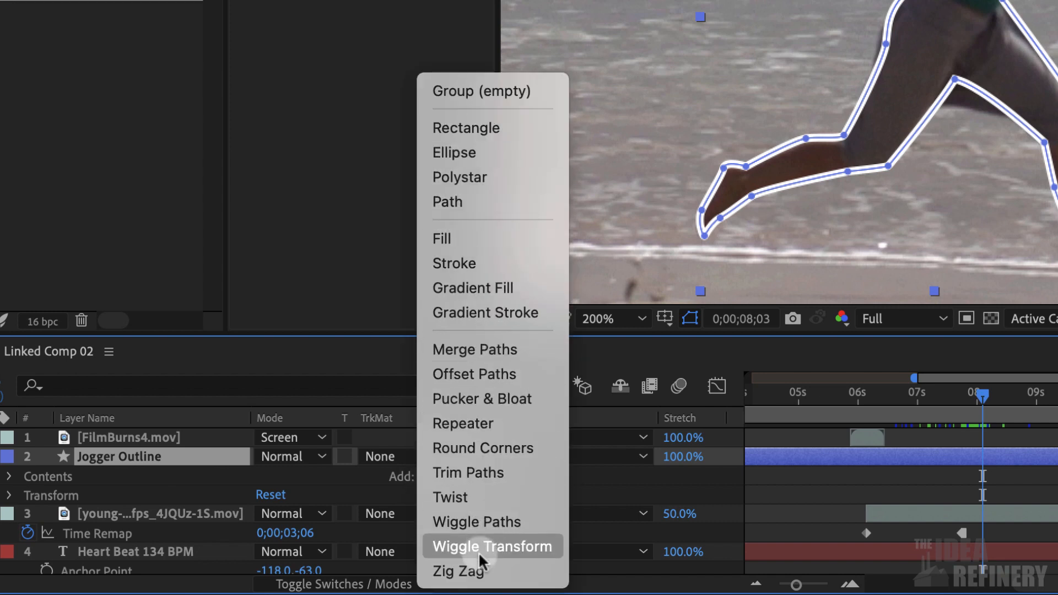
{"action": "left_click", "coordinate": [475, 473]}
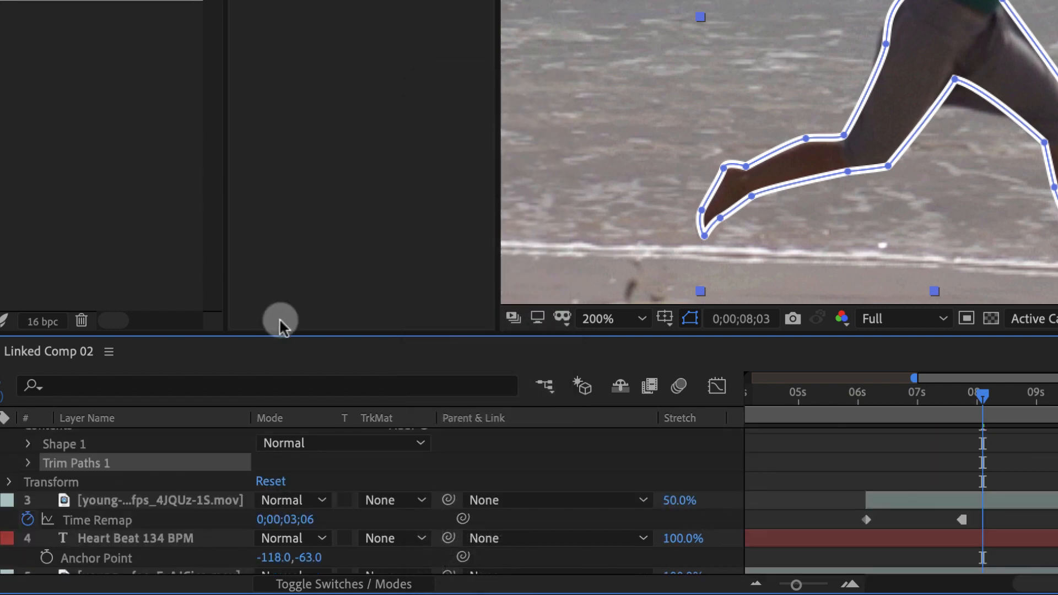
{"action": "left_click_drag", "start_coordinate": [273, 335], "coordinate": [267, 262]}
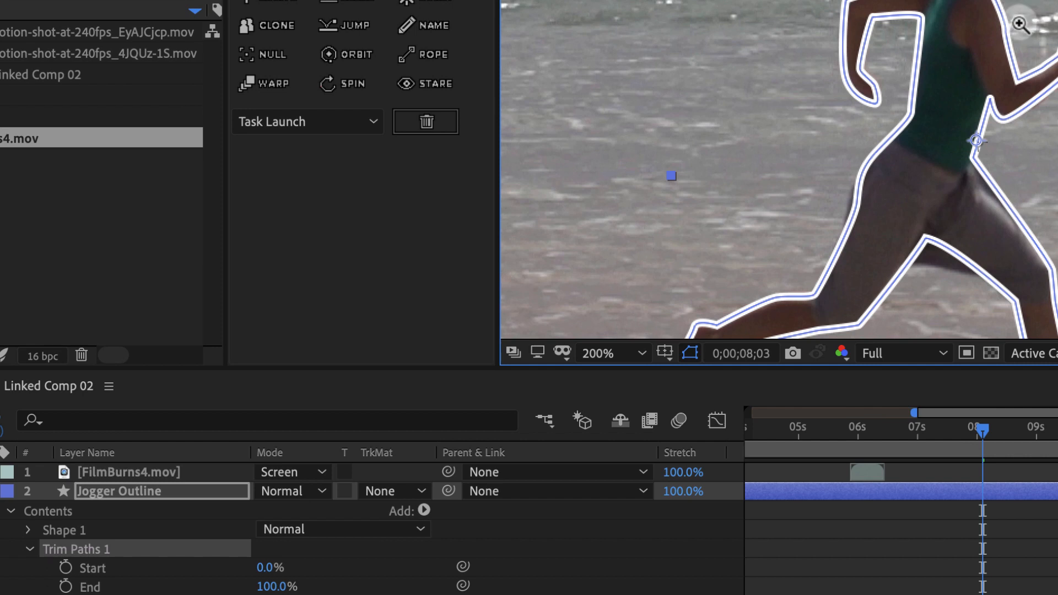
Set the Trim Paths End value to 0% with the playhead at 0;00;08;02
{"action": "left_click", "coordinate": [242, 592]}
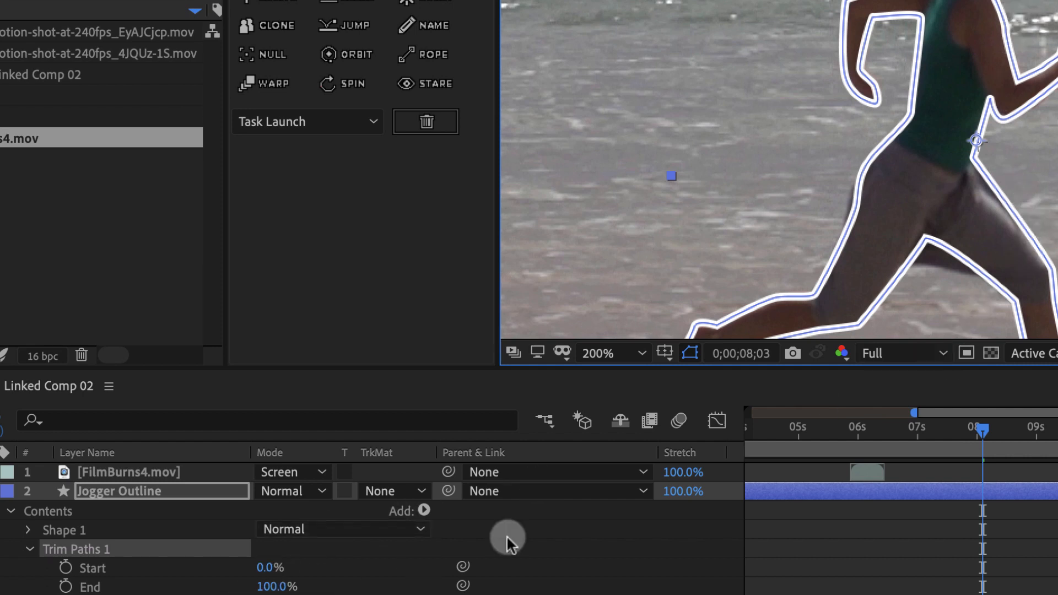
{"action": "mouse_move", "coordinate": [980, 436]}
{"action": "left_mouse_down"}
{"action": "mouse_move", "coordinate": [951, 431]}
{"action": "mouse_move", "coordinate": [983, 438]}
{"action": "left_mouse_up"}
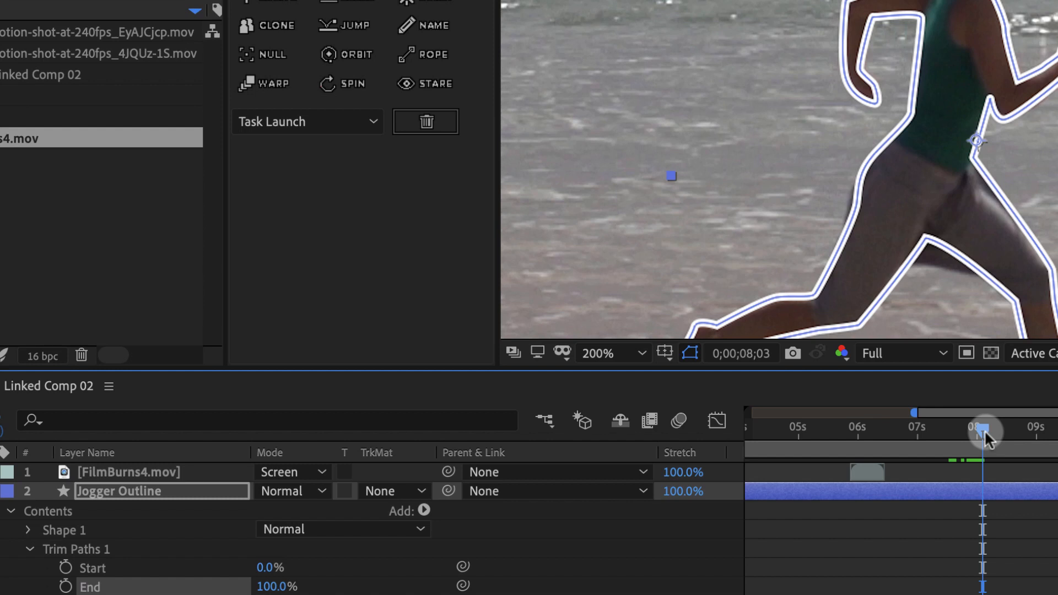
{"action": "left_click_drag", "start_coordinate": [984, 435], "coordinate": [980, 435]}
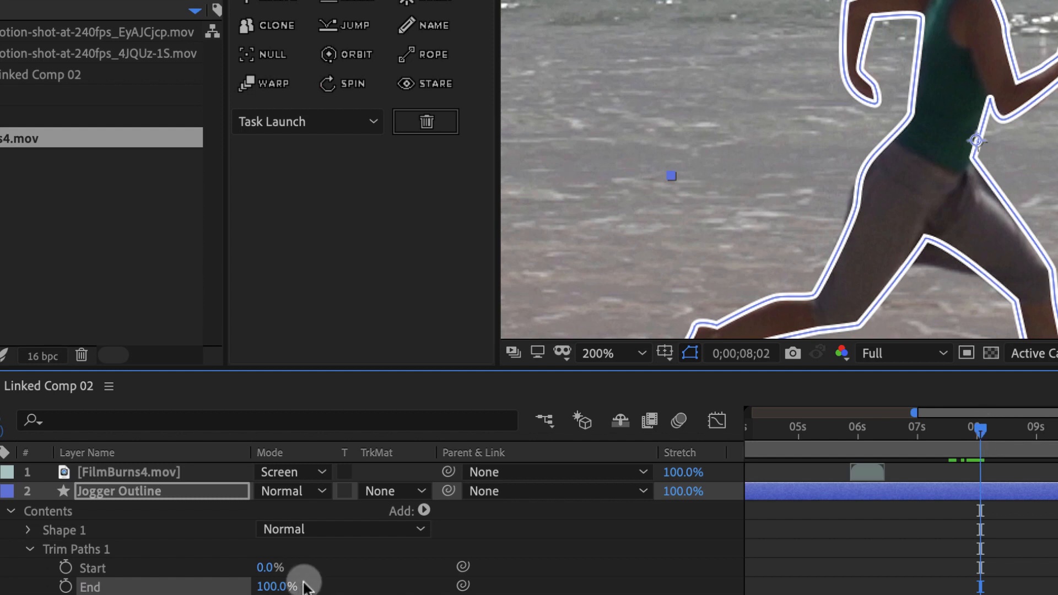
{"action": "left_click_drag", "start_coordinate": [271, 588], "coordinate": [214, 584]}
{"action": "left_click", "coordinate": [270, 587]}
{"action": "type", "text": "0"}
{"action": "key", "text": "Return"}
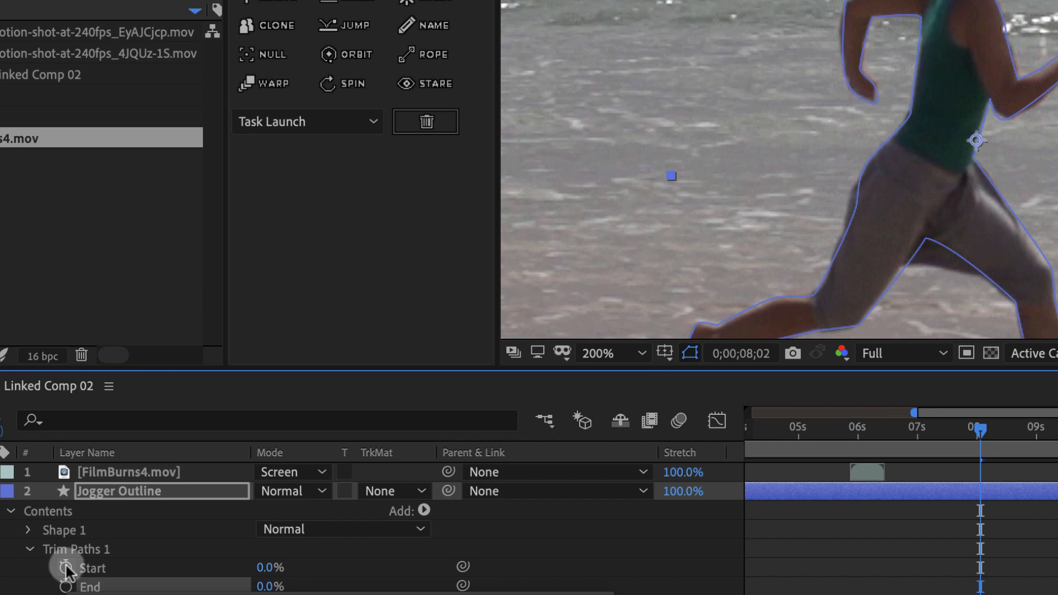
Enable keyframing for the trim Start and End at 0;00;08;02, and move the playhead to 0;00;08;19
{"action": "left_click", "coordinate": [65, 568]}
{"action": "left_click", "coordinate": [66, 587]}
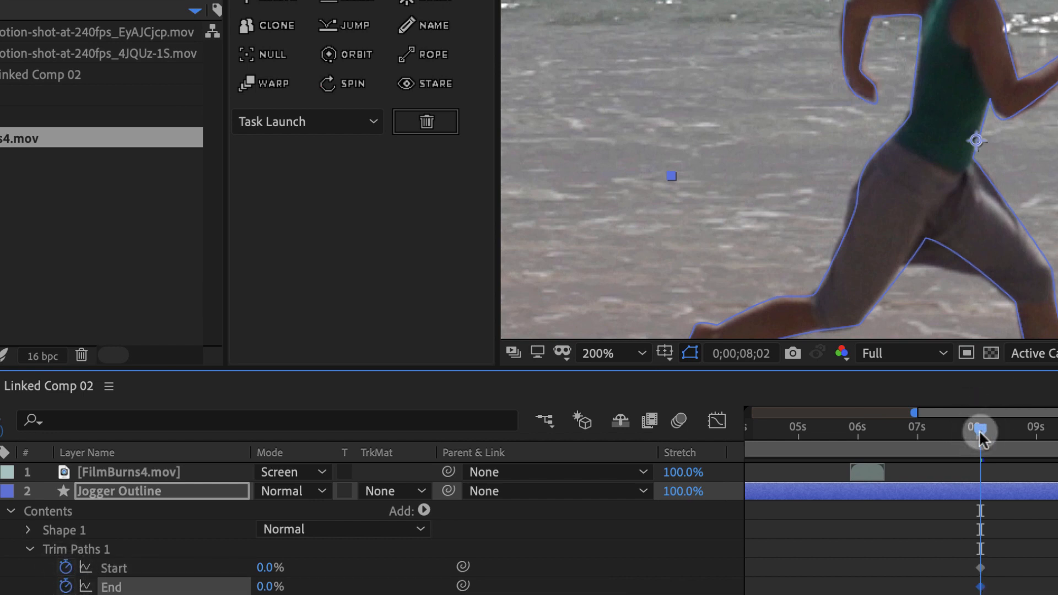
{"action": "left_click_drag", "start_coordinate": [980, 438], "coordinate": [1014, 447]}
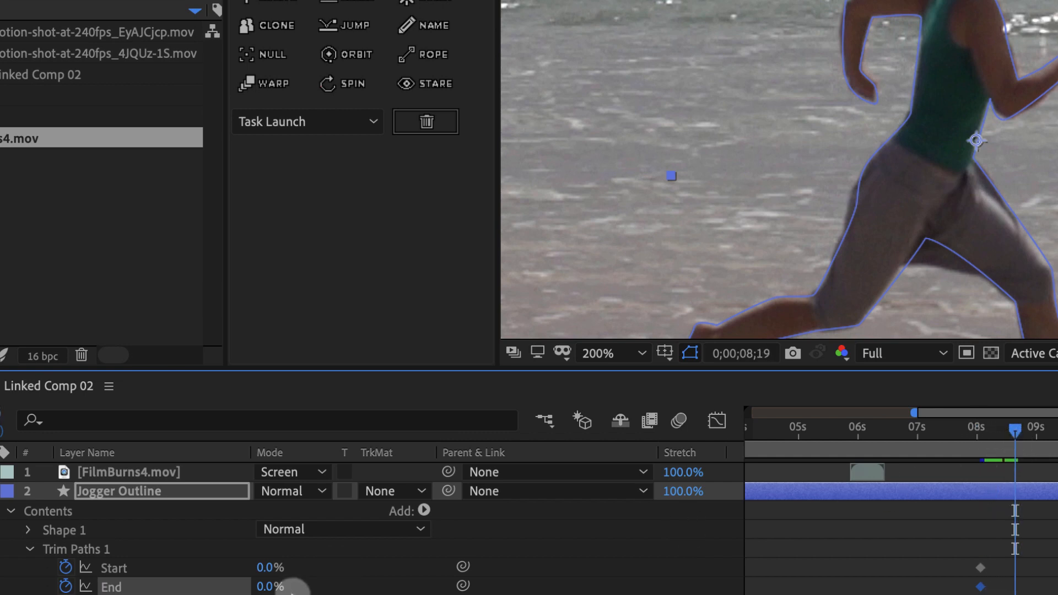
{"action": "left_click_drag", "start_coordinate": [265, 586], "coordinate": [289, 588]}
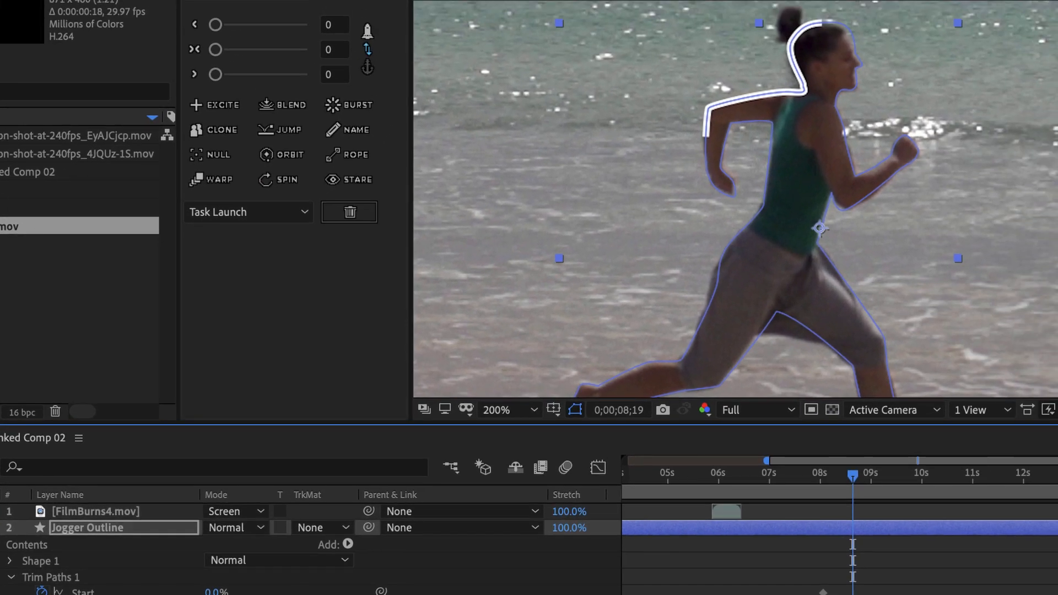
{"action": "mouse_move", "coordinate": [219, 594]}
{"action": "left_mouse_down"}
{"action": "mouse_move", "coordinate": [205, 594]}
{"action": "mouse_move", "coordinate": [227, 593]}
{"action": "left_mouse_up"}
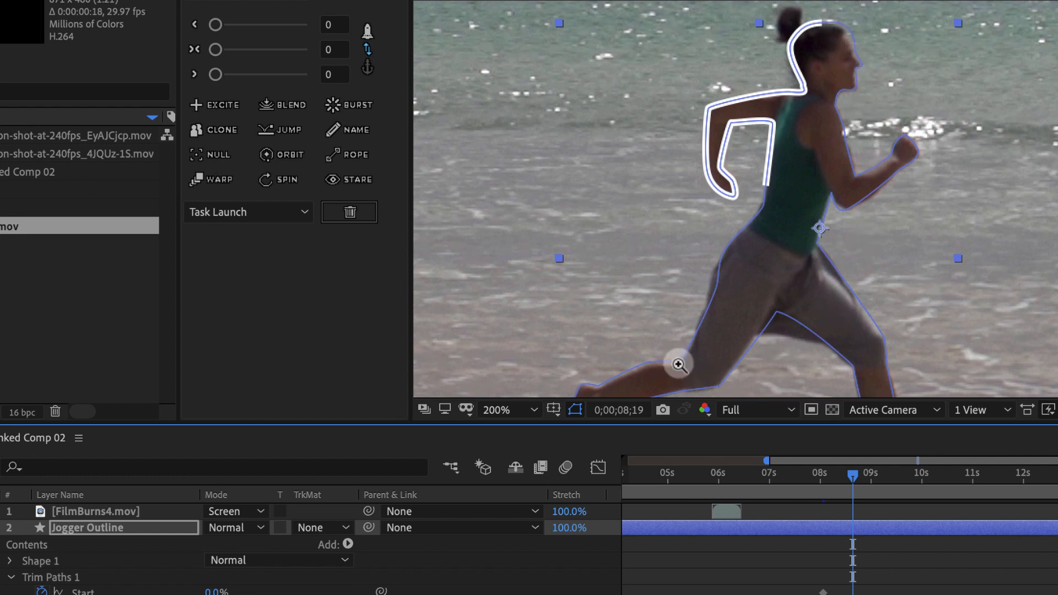
{"action": "key", "text": "super+z"}
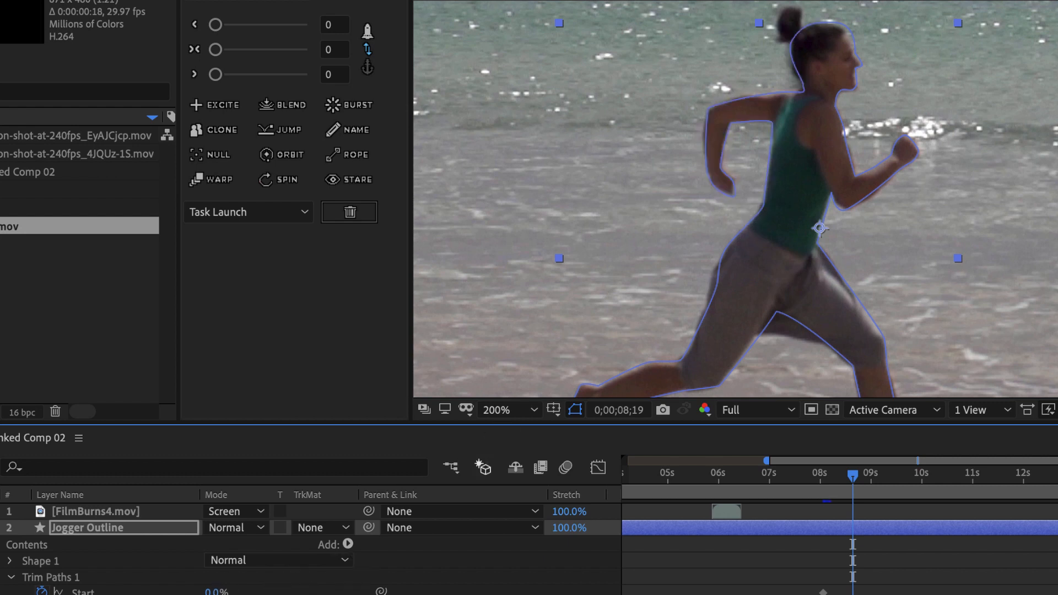
Reverse the direction of Path 1 in Shape 1 of the Jogger Outline layer
{"action": "left_click", "coordinate": [40, 560]}
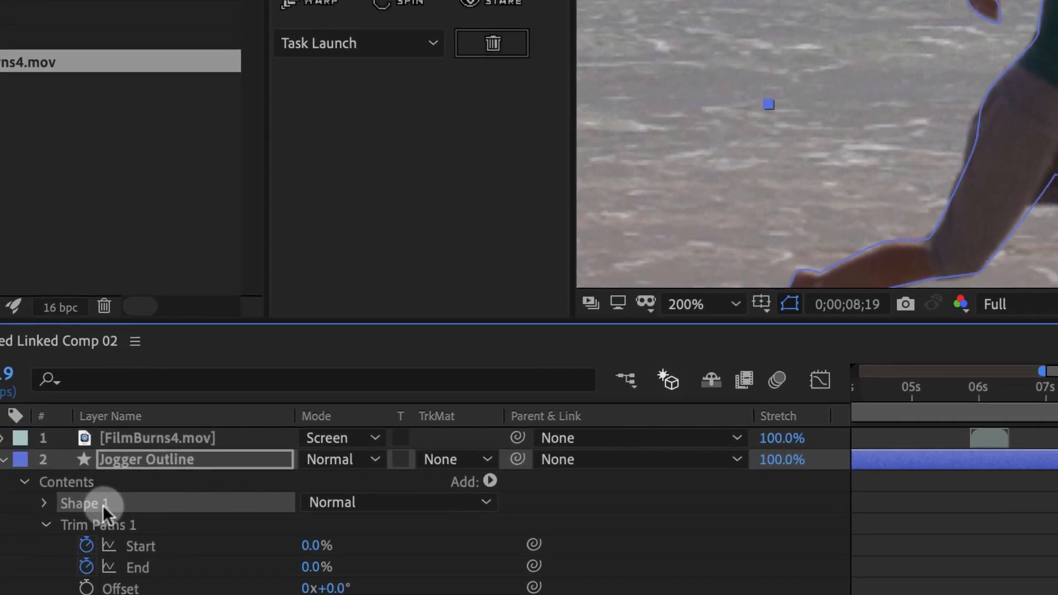
{"action": "left_click", "coordinate": [46, 500]}
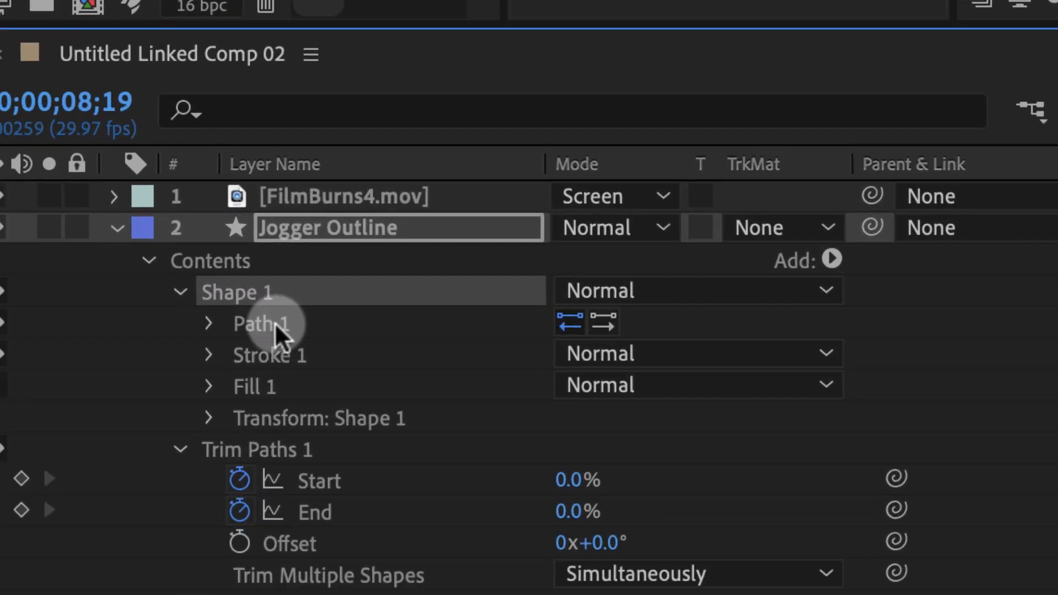
{"action": "left_click", "coordinate": [112, 521]}
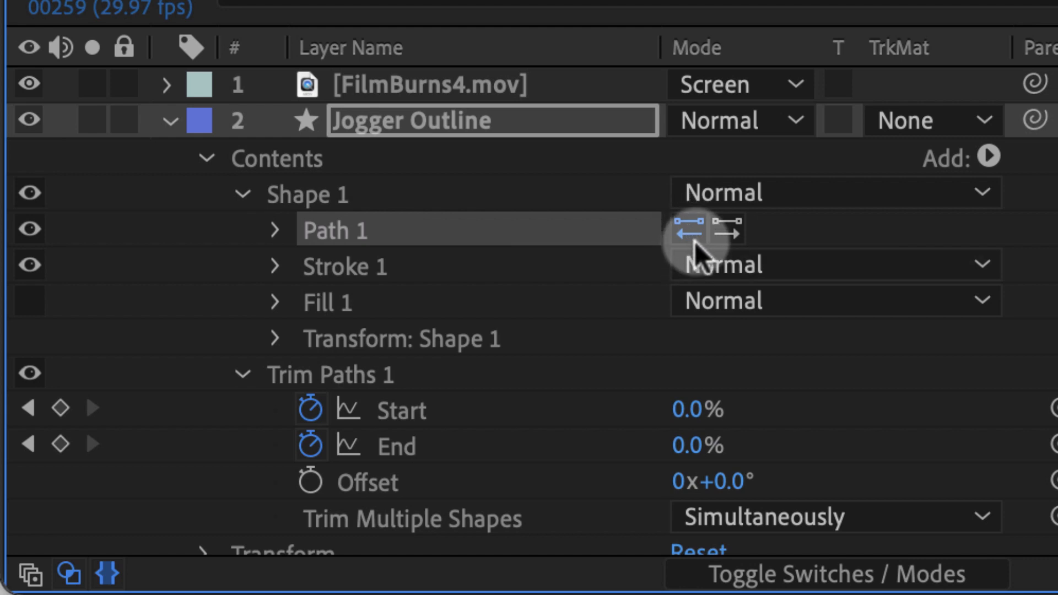
{"action": "left_click", "coordinate": [730, 230]}
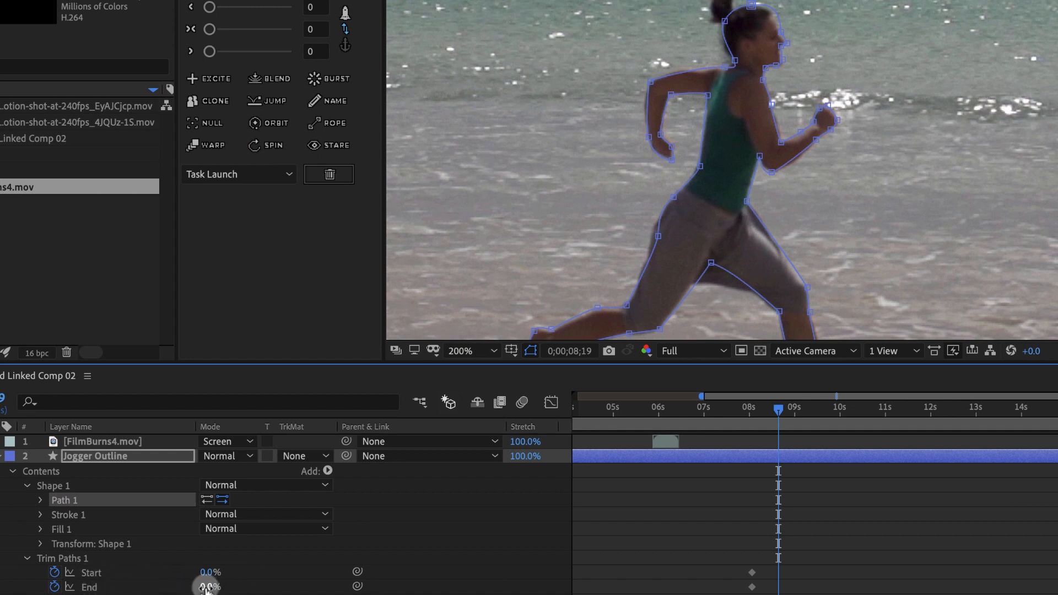
Set the trim End to 100% at 0;00;08;19, and shift that keyframe just past the 9-second mark to slow the drawing
{"action": "mouse_move", "coordinate": [207, 586]}
{"action": "left_mouse_down"}
{"action": "mouse_move", "coordinate": [214, 579]}
{"action": "mouse_move", "coordinate": [201, 575]}
{"action": "mouse_move", "coordinate": [296, 582]}
{"action": "left_mouse_up"}
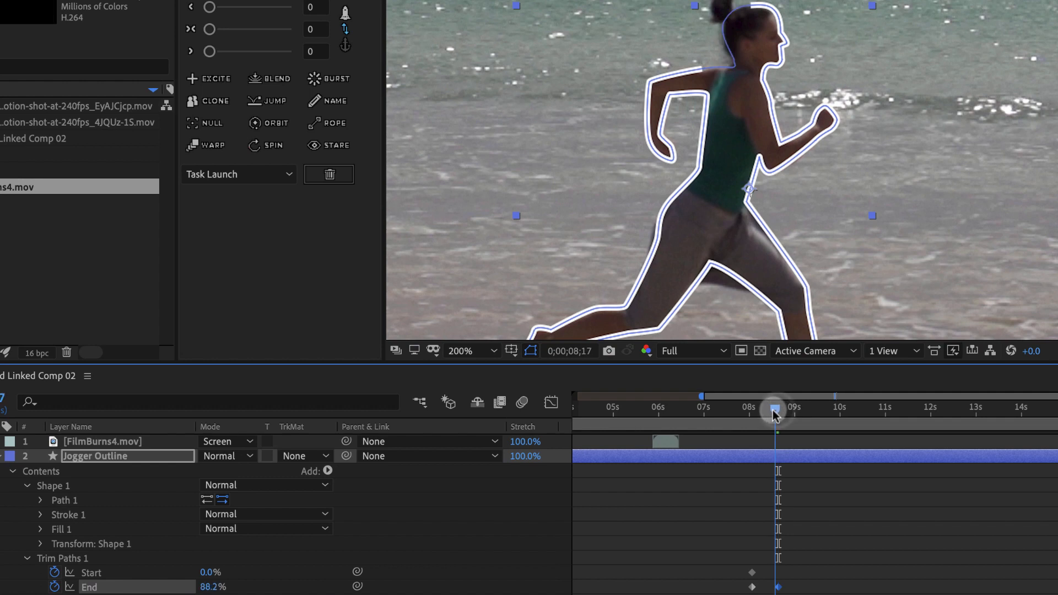
{"action": "left_click_drag", "start_coordinate": [778, 413], "coordinate": [742, 411]}
{"action": "key", "text": "space"}
{"action": "left_click", "coordinate": [778, 586]}
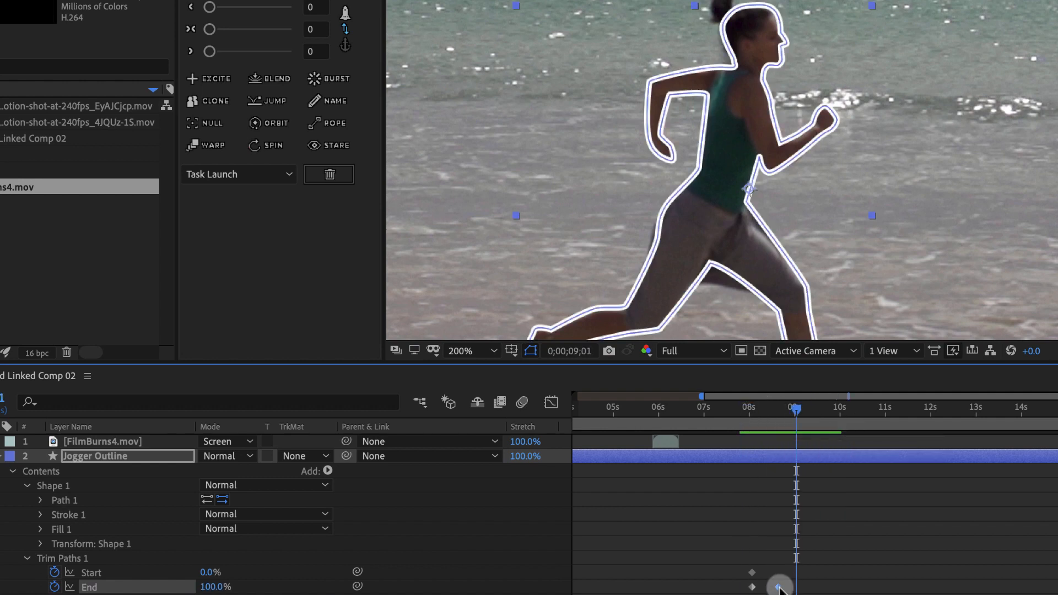
{"action": "mouse_move", "coordinate": [778, 587]}
{"action": "left_mouse_down"}
{"action": "mouse_move", "coordinate": [829, 584]}
{"action": "mouse_move", "coordinate": [738, 593]}
{"action": "left_mouse_up"}
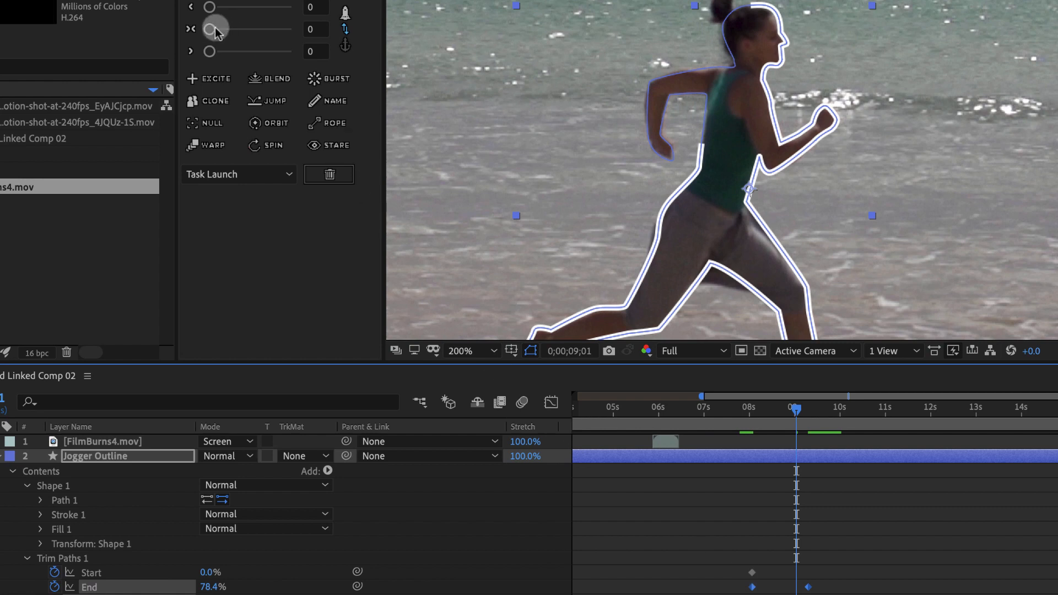
Apply an ease in and out of 64 to both trim End keyframes, and preview the outline animation
{"action": "left_click_drag", "start_coordinate": [211, 31], "coordinate": [259, 33]}
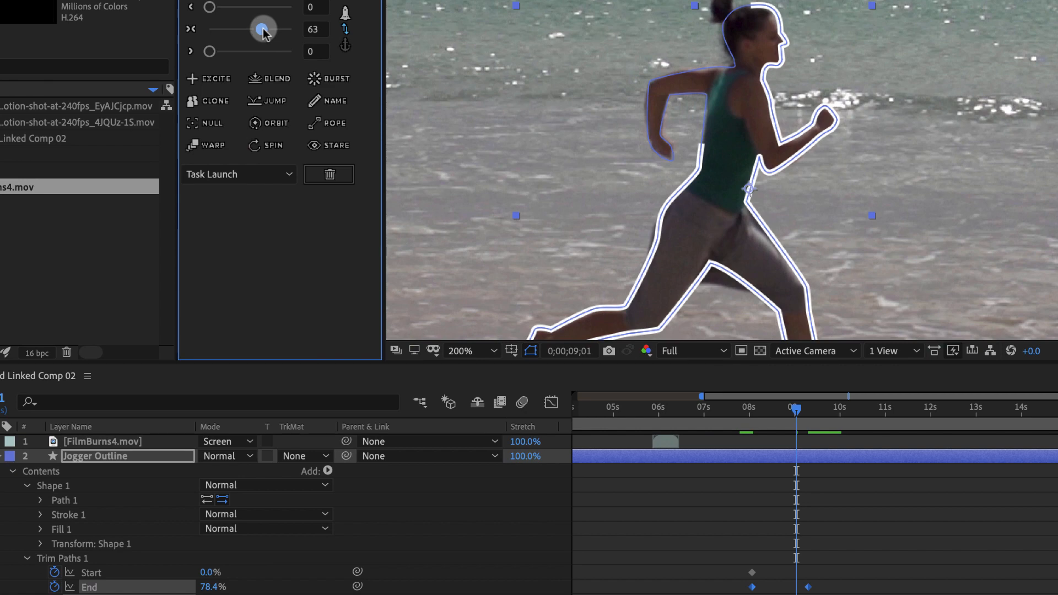
{"action": "left_click_drag", "start_coordinate": [265, 33], "coordinate": [265, 33]}
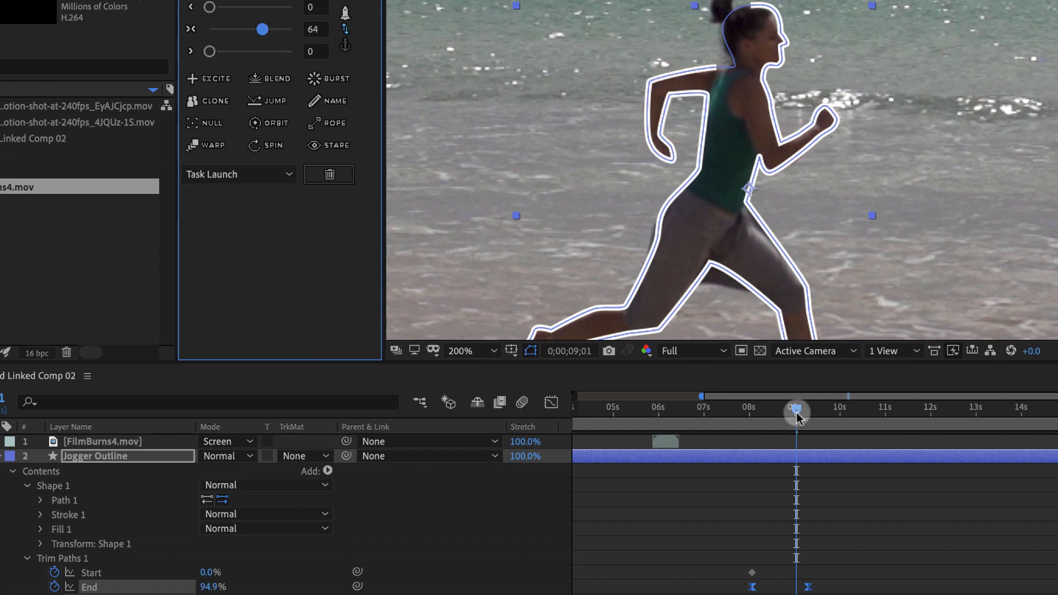
{"action": "left_click_drag", "start_coordinate": [796, 411], "coordinate": [795, 411]}
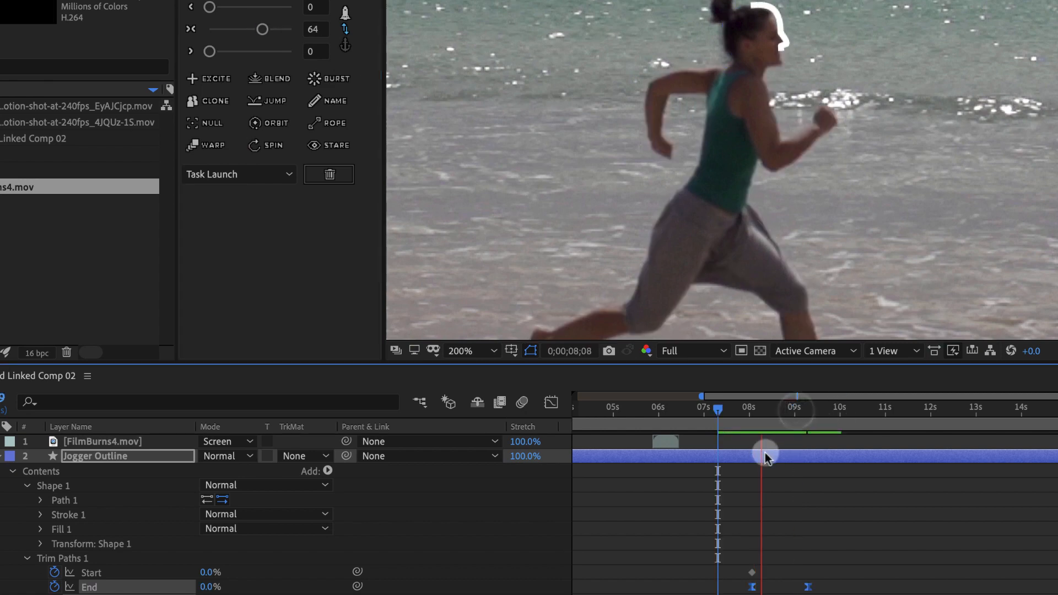
{"action": "key", "text": "space"}
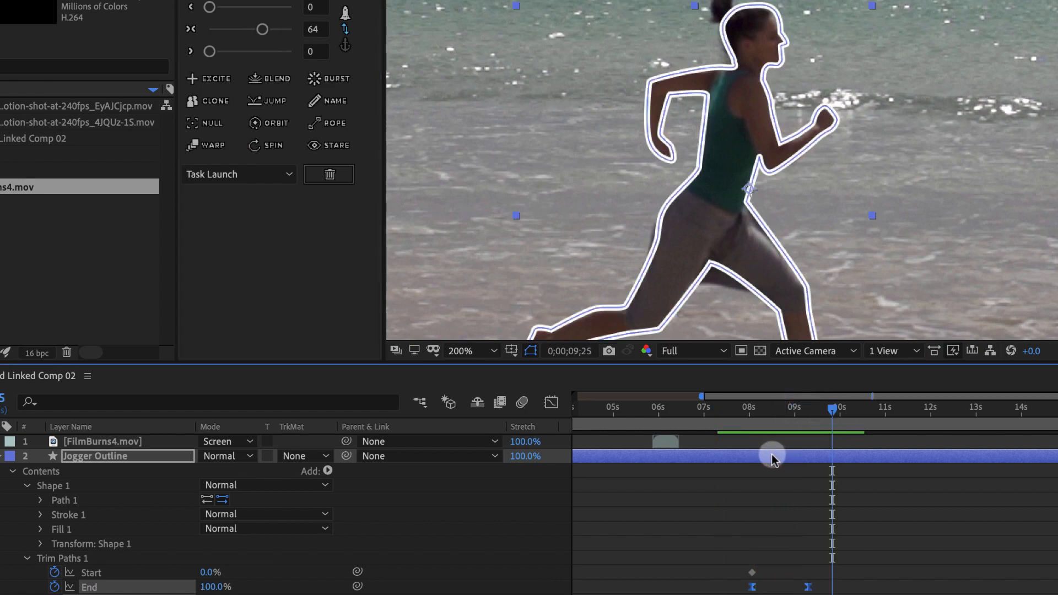
Preview the film burn transition and the outline animation from about the 6-second mark
{"action": "key", "text": "comma"}
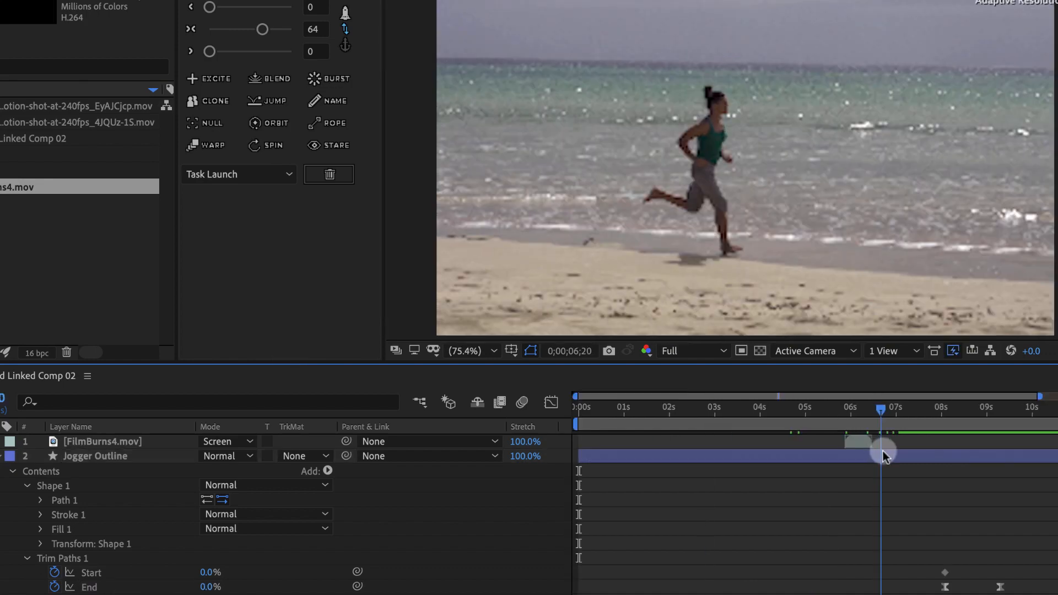
{"action": "left_click_drag", "start_coordinate": [882, 451], "coordinate": [853, 449]}
{"action": "key", "text": "space"}
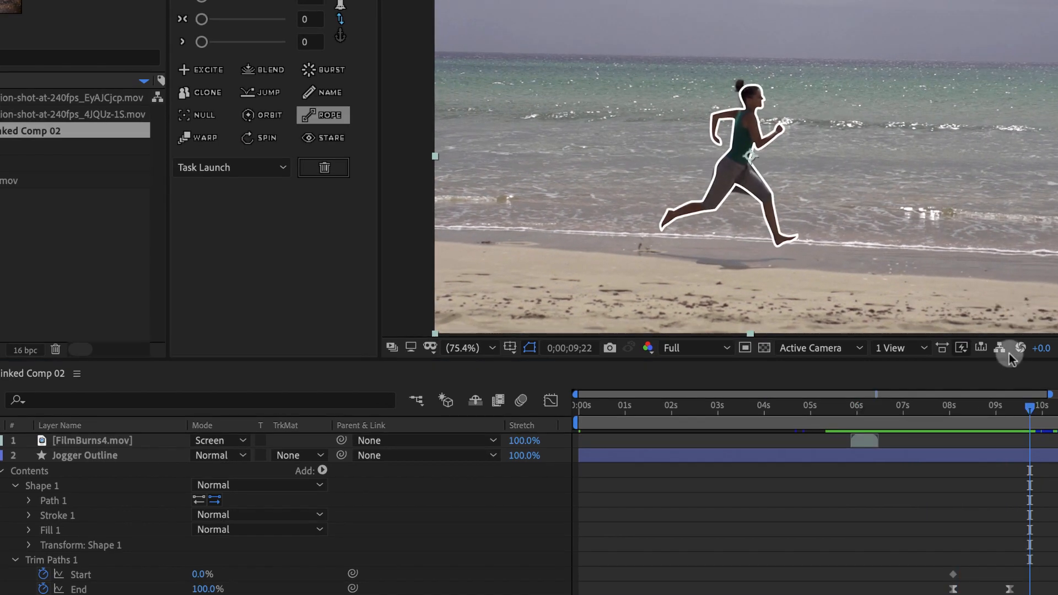
Create a two-line text layer beside the runner reading "Regular exercise is good for your cardiovascular health."
{"action": "left_click", "coordinate": [1020, 407]}
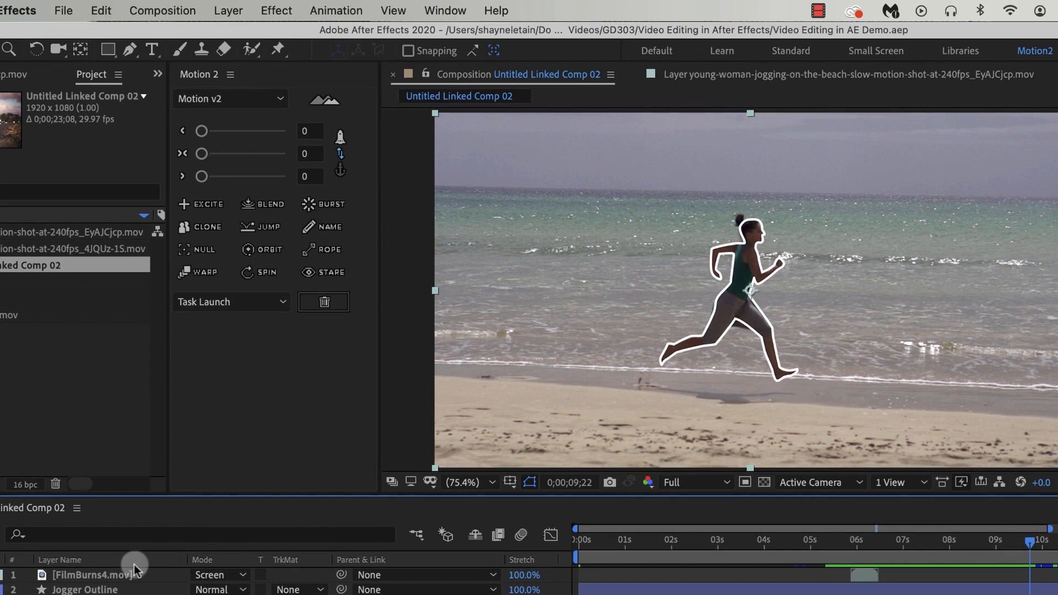
{"action": "left_click", "coordinate": [228, 10]}
{"action": "mouse_move", "coordinate": [231, 35]}
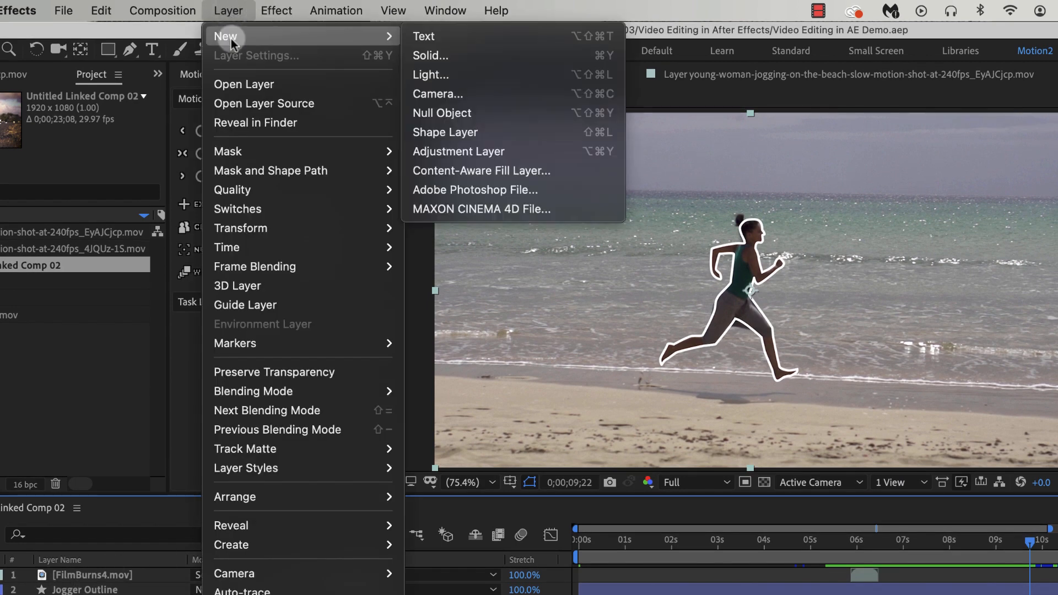
{"action": "left_click", "coordinate": [427, 35]}
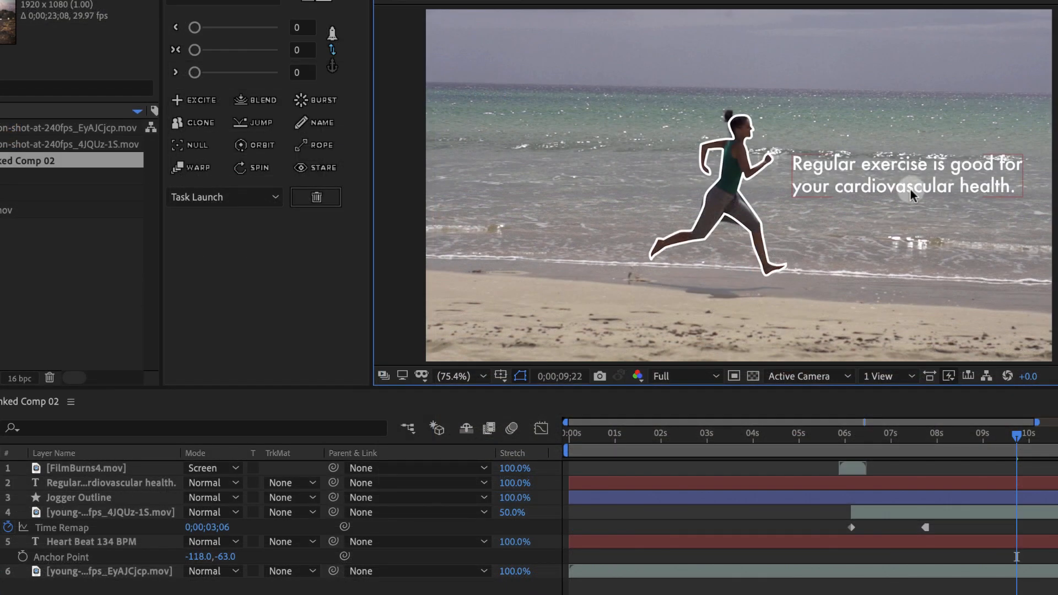
Select the "Regular exercise" text layer and browse the Animate In text animation presets
{"action": "left_click", "coordinate": [907, 192]}
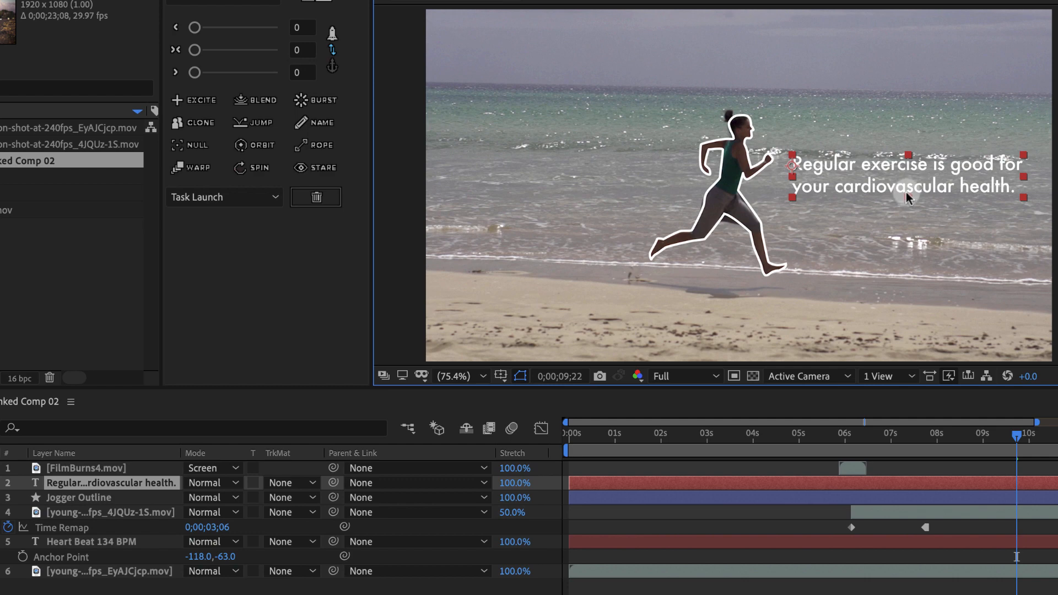
{"action": "left_click", "coordinate": [962, 28]}
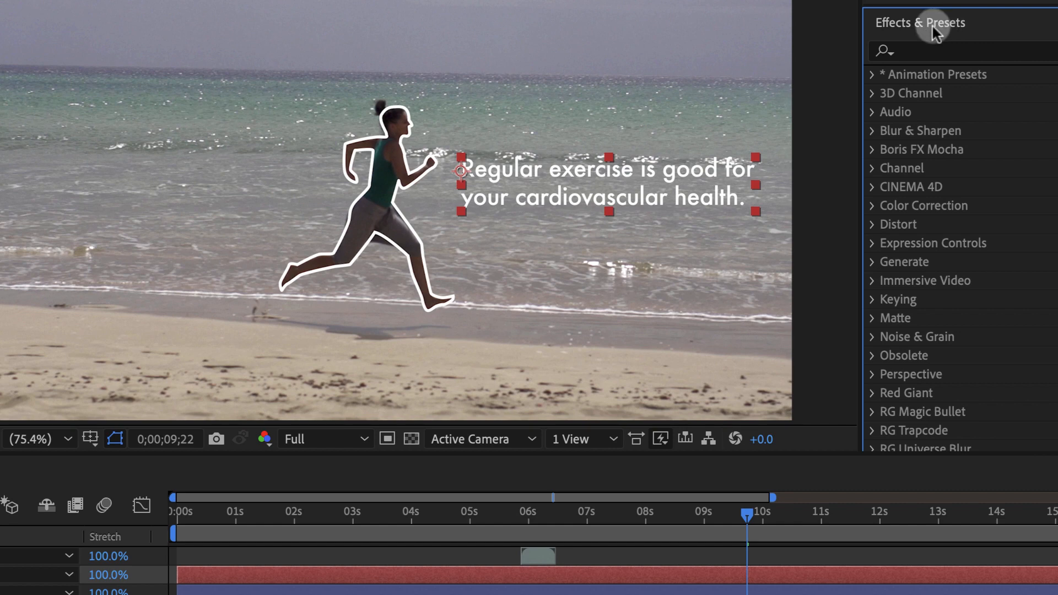
{"action": "left_click", "coordinate": [872, 75]}
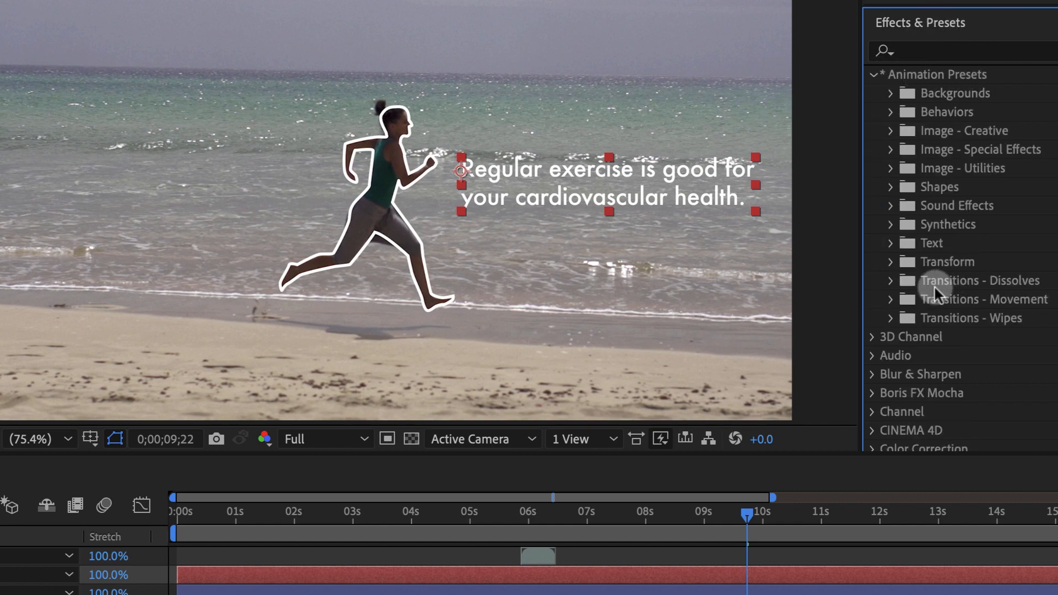
{"action": "left_click", "coordinate": [890, 244]}
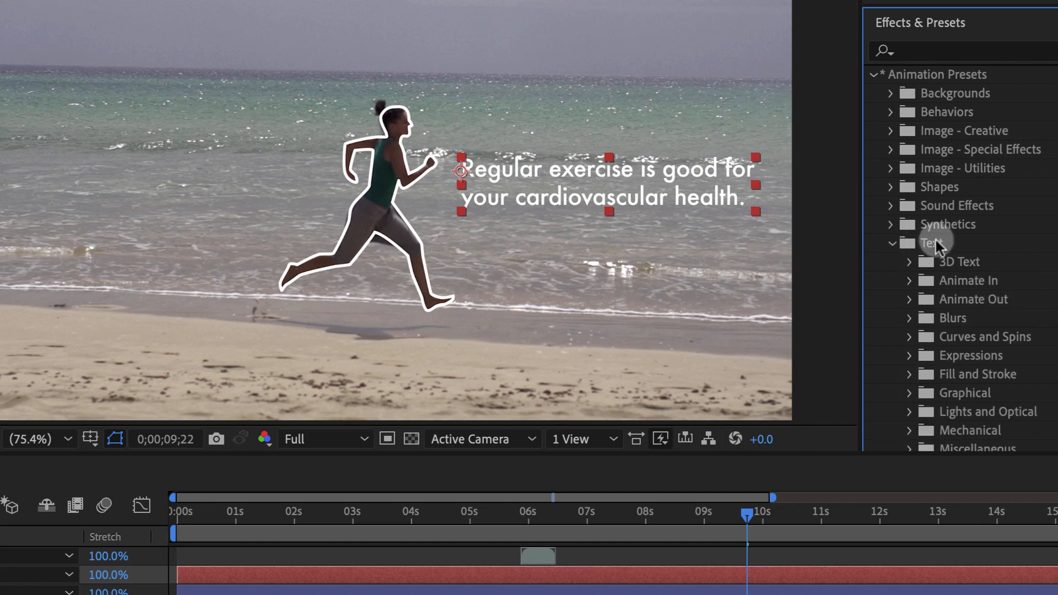
{"action": "left_click", "coordinate": [909, 280]}
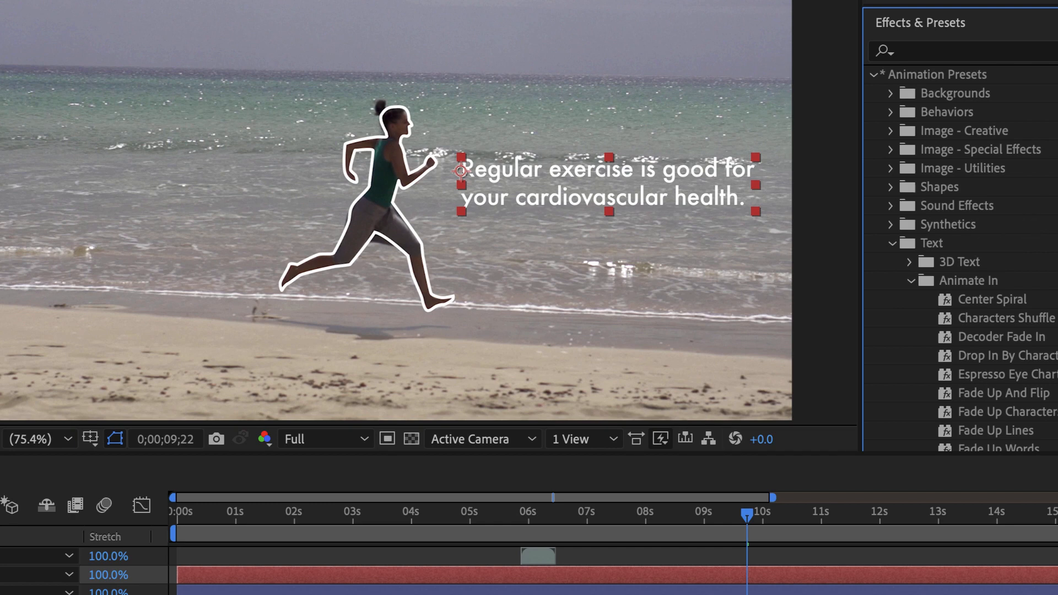
{"action": "scroll", "coordinate": [992, 247], "scroll_direction": "down", "scroll_amount": 10}
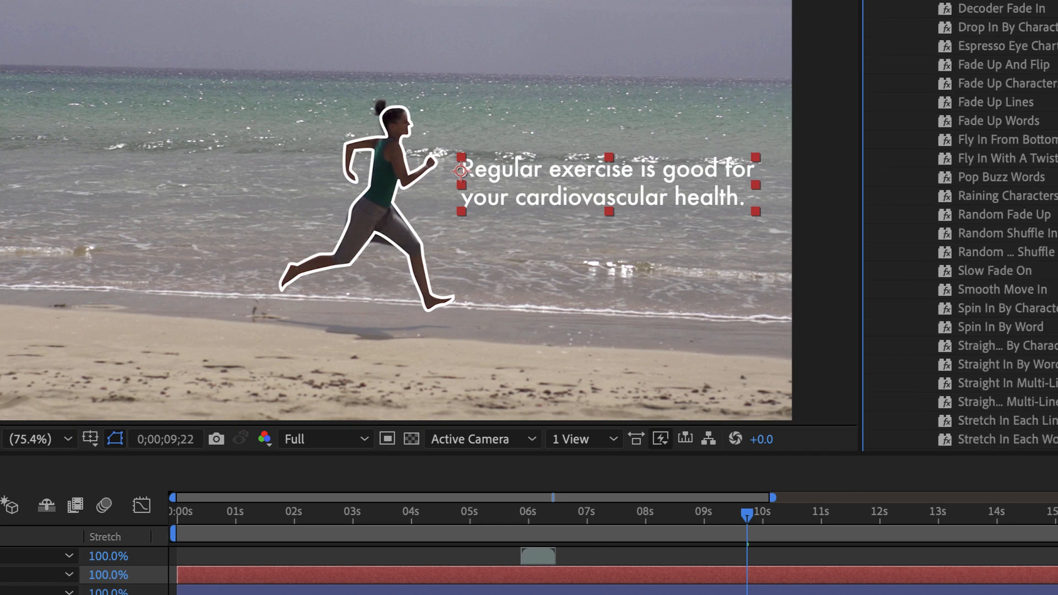
{"action": "scroll", "coordinate": [1020, 114], "scroll_direction": "down", "scroll_amount": 2}
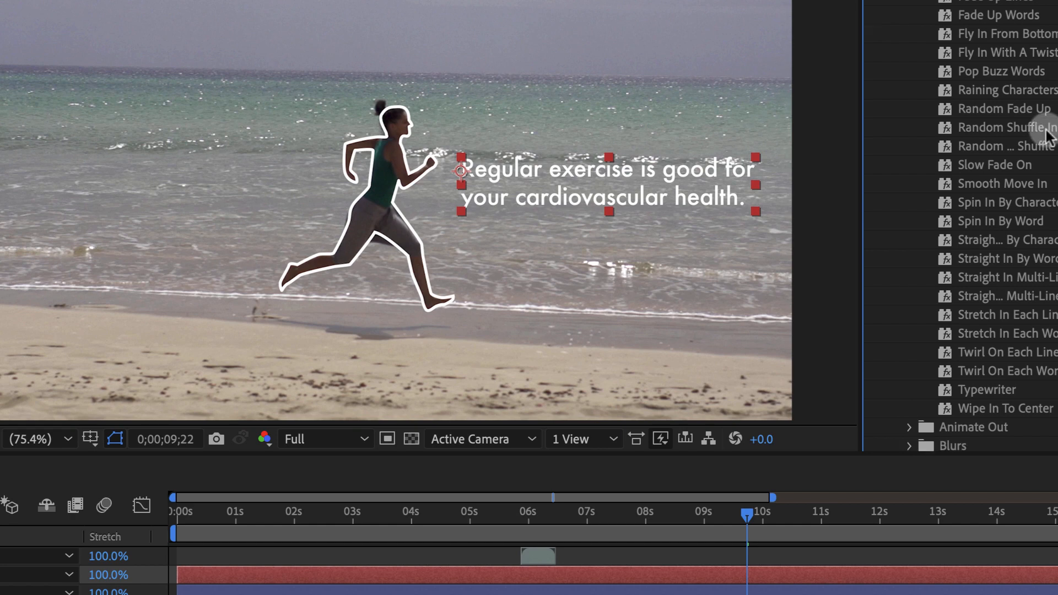
Apply the Fade Up Words preset to the text layer at 0;00;09;08, and move the playhead to 0;00;10;23
{"action": "left_click", "coordinate": [991, 19]}
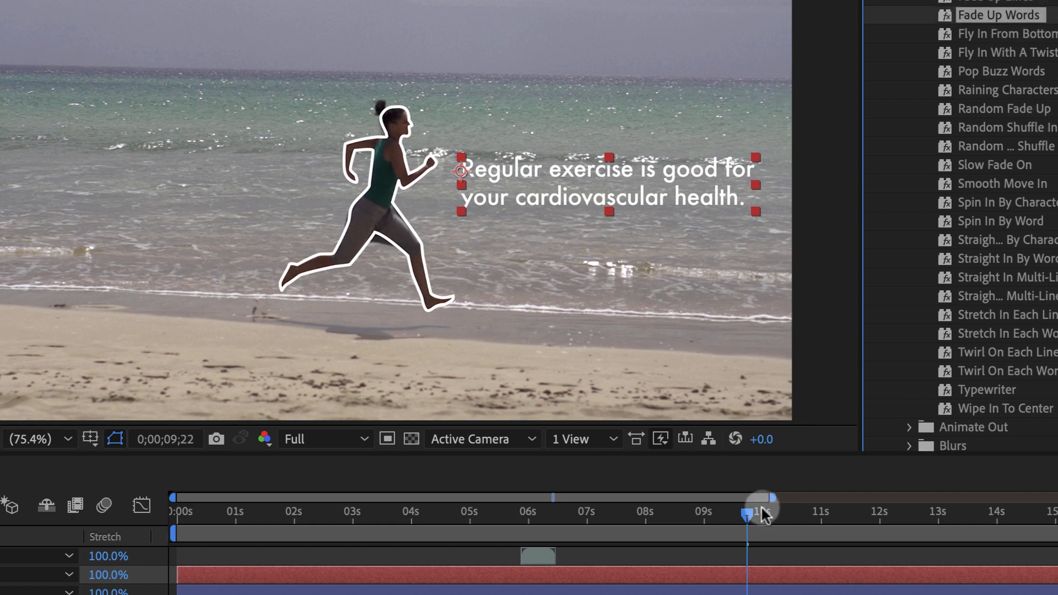
{"action": "left_click_drag", "start_coordinate": [747, 515], "coordinate": [722, 516]}
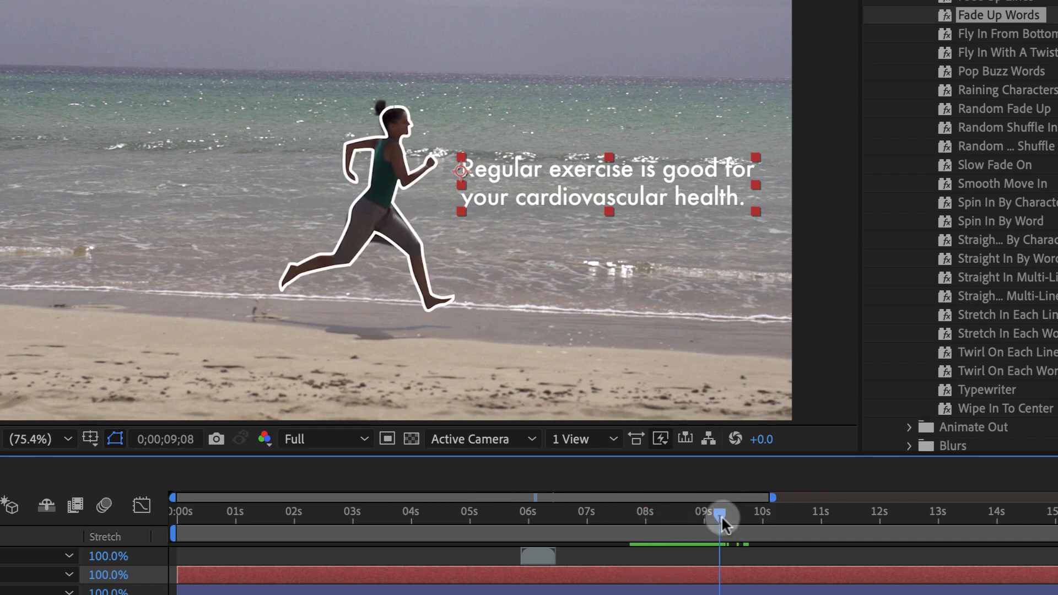
{"action": "left_click", "coordinate": [945, 16]}
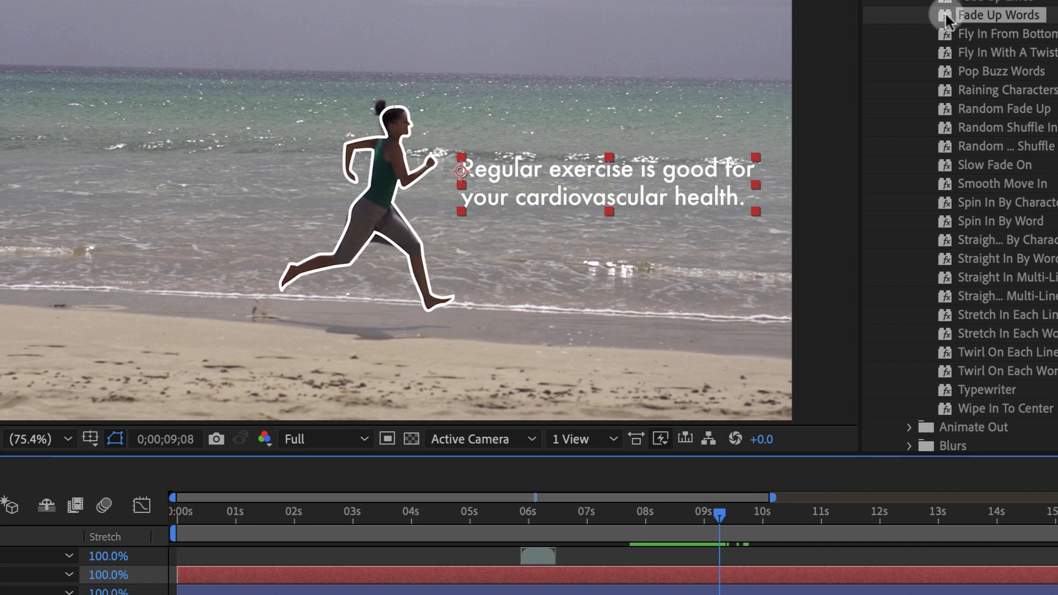
{"action": "double_click", "coordinate": [945, 17]}
{"action": "mouse_move", "coordinate": [720, 514]}
{"action": "left_mouse_down"}
{"action": "mouse_move", "coordinate": [793, 520]}
{"action": "mouse_move", "coordinate": [657, 514]}
{"action": "mouse_move", "coordinate": [806, 517]}
{"action": "left_mouse_up"}
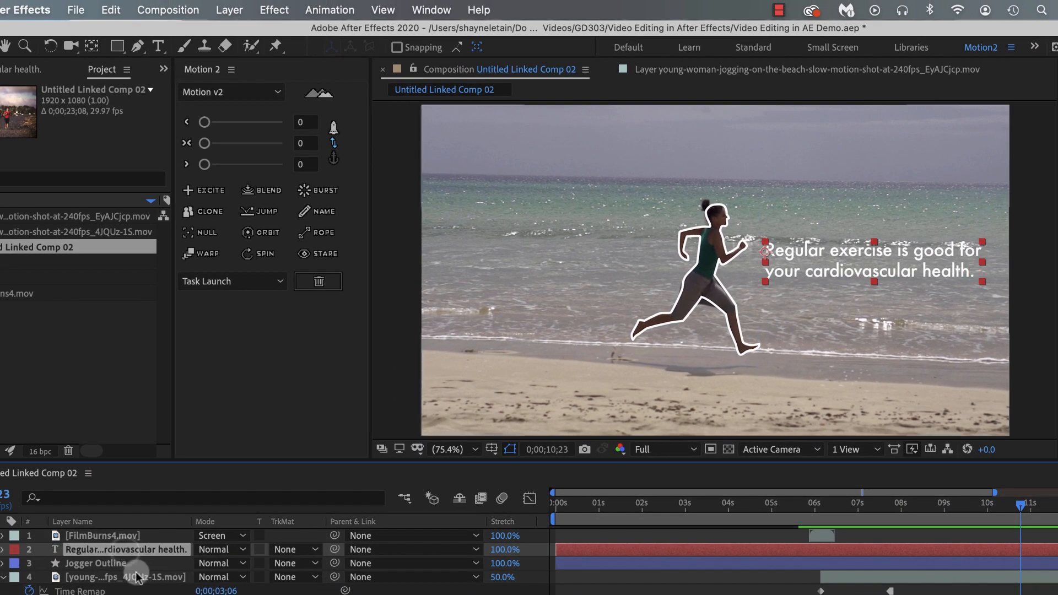
Pre-compose the "Regular exercise" text and Jogger Outline layers as "End Screen Graphics", moving all attributes into the new composition
{"action": "left_click", "coordinate": [126, 564], "text": "shift"}
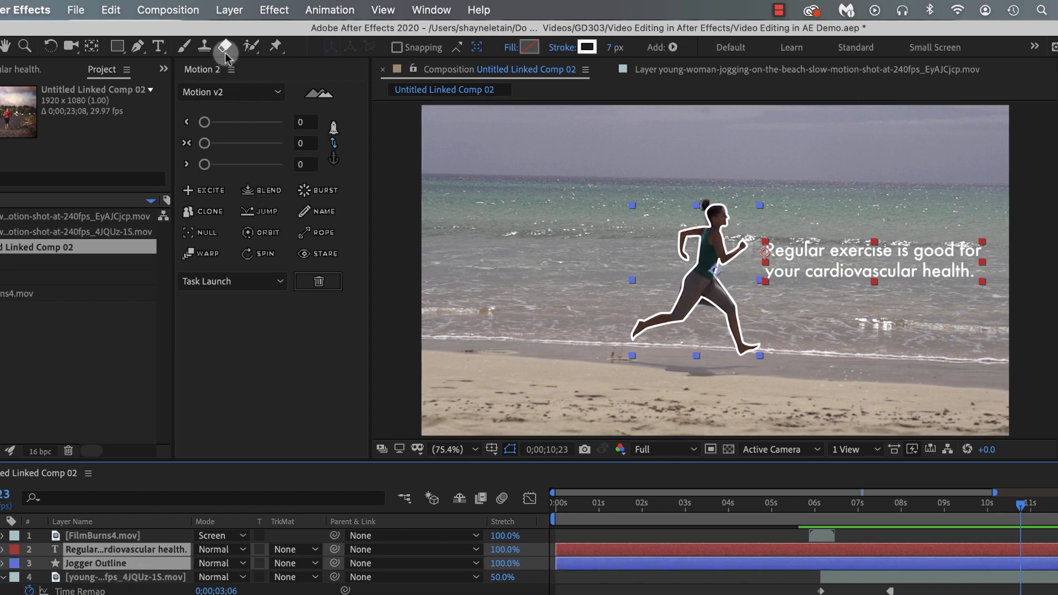
{"action": "left_click", "coordinate": [229, 10]}
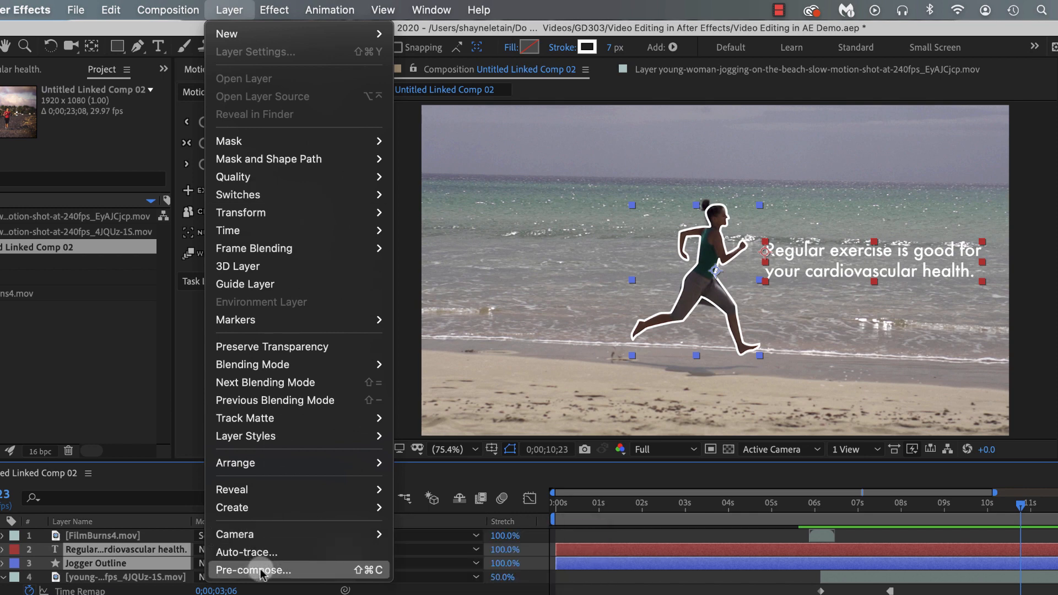
{"action": "left_click", "coordinate": [351, 571]}
{"action": "type", "text": "End S"}
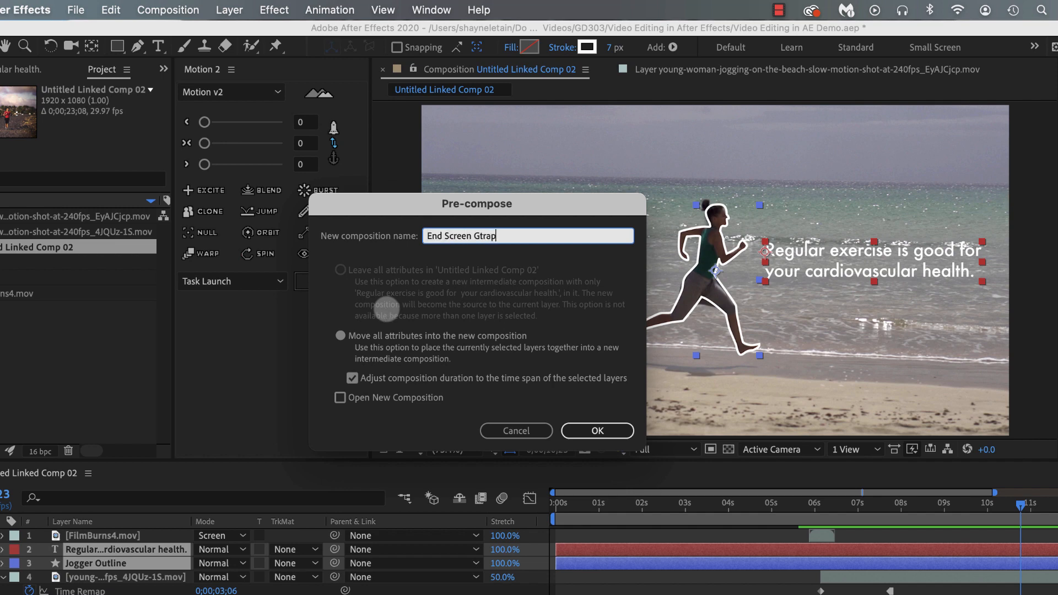
{"action": "type", "text": "creen Graphics"}
{"action": "left_click", "coordinate": [596, 432]}
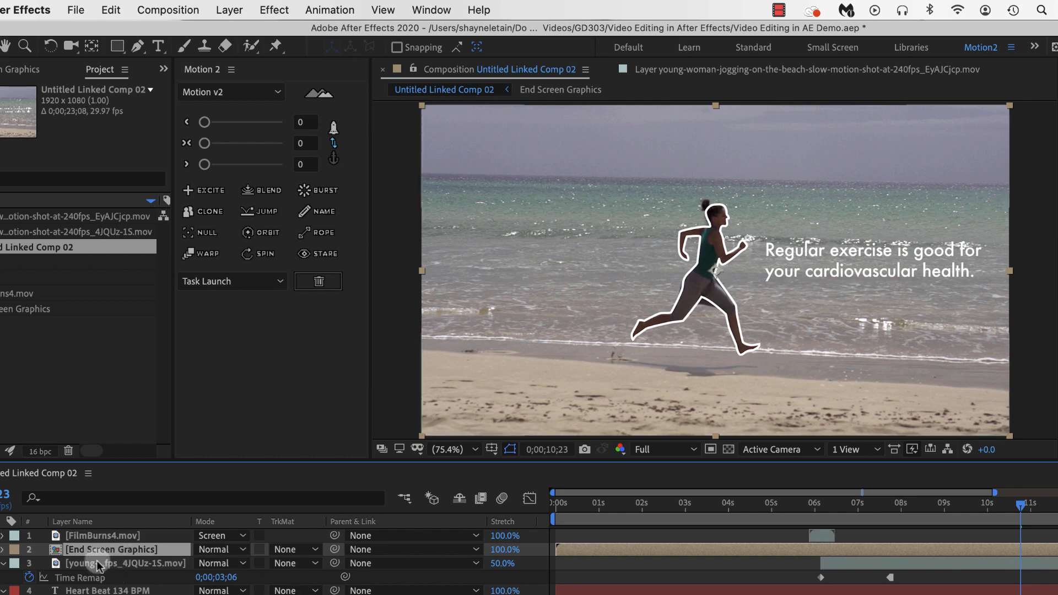
Try scaling the End Screen Graphics layer to 171% about its centred anchor point, and undo the scaling
{"action": "key", "text": "s"}
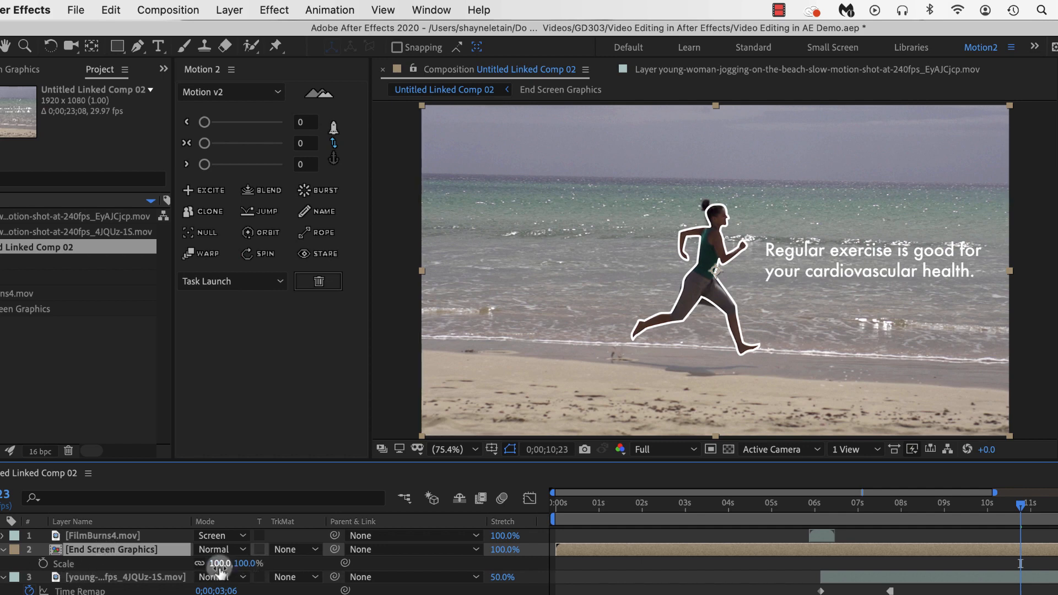
{"action": "left_click_drag", "start_coordinate": [219, 563], "coordinate": [280, 567]}
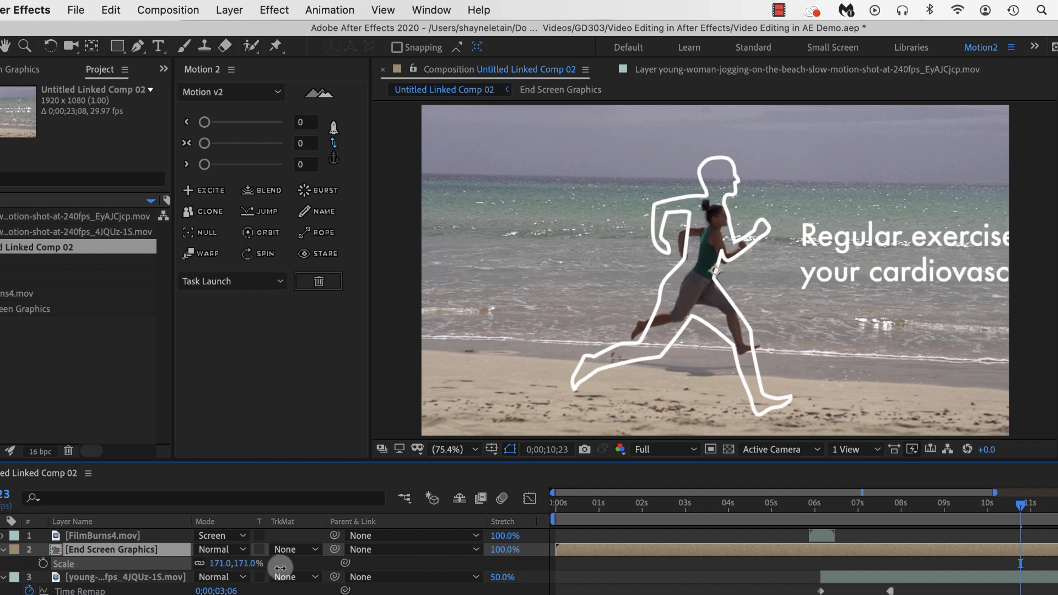
{"action": "key", "text": "super+z"}
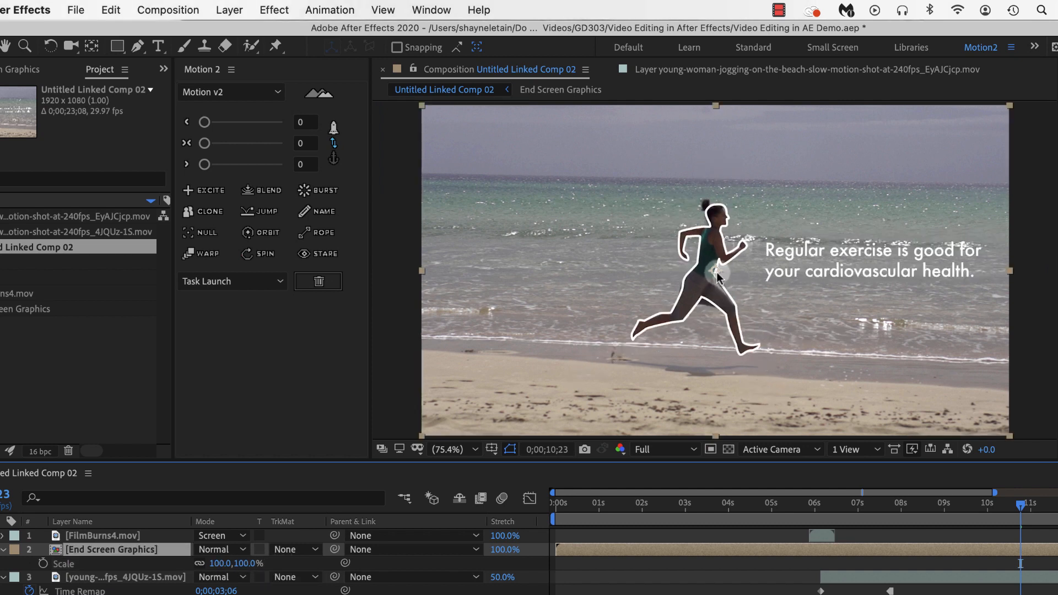
Move the End Screen Graphics anchor point to the text's end, and keyframe Scale from 100% at 0;00;10;23 to 154% at 0;00;12;14
{"action": "left_click", "coordinate": [91, 47]}
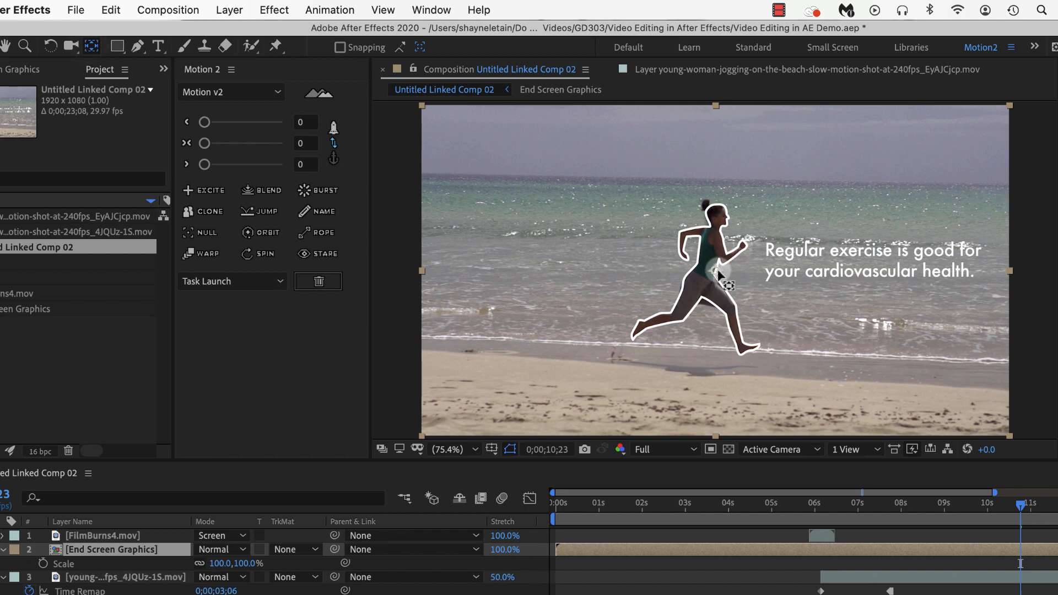
{"action": "left_click_drag", "start_coordinate": [715, 271], "coordinate": [976, 277]}
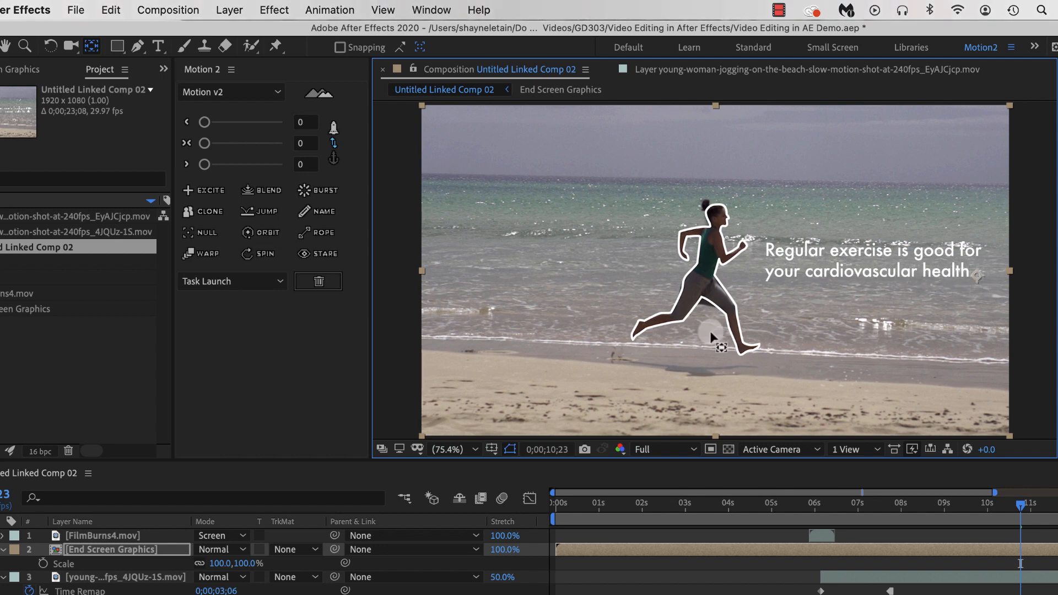
{"action": "left_click", "coordinate": [43, 565]}
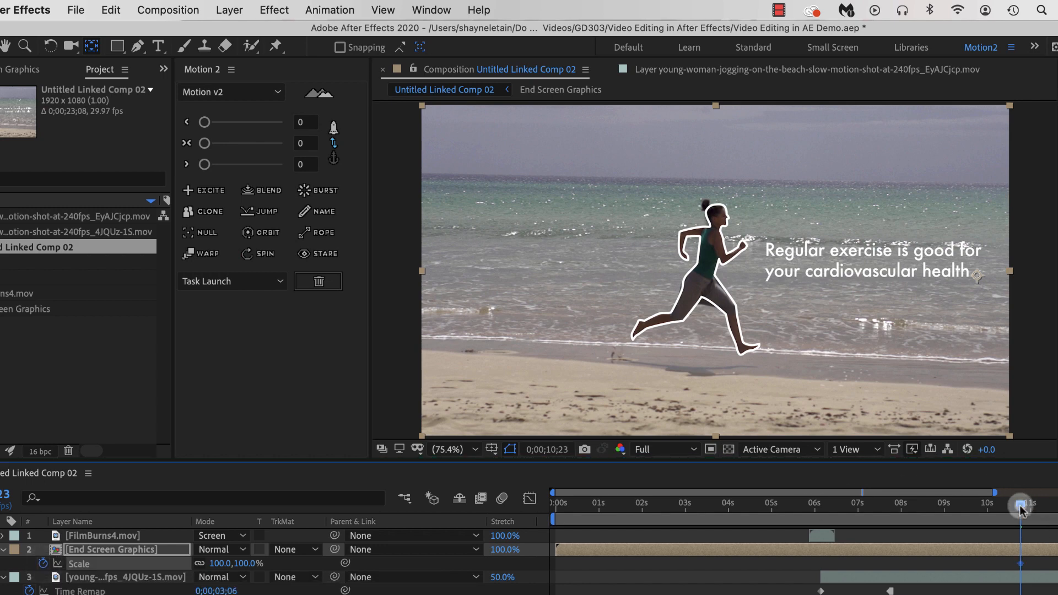
{"action": "mouse_move", "coordinate": [1027, 509]}
{"action": "left_mouse_down"}
{"action": "mouse_move", "coordinate": [1054, 515]}
{"action": "mouse_move", "coordinate": [1017, 519]}
{"action": "left_mouse_up"}
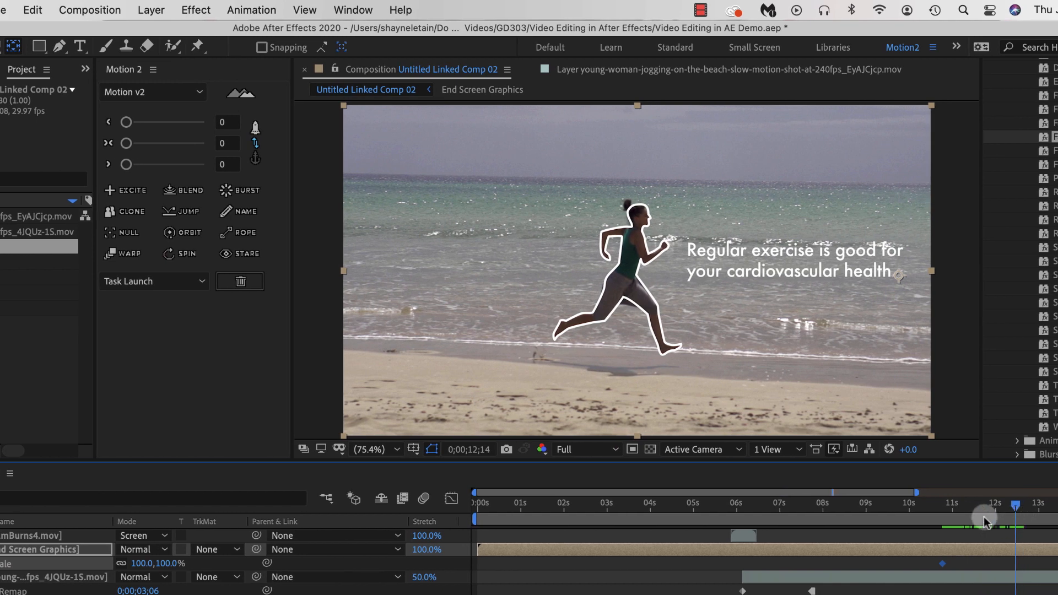
{"action": "left_click_drag", "start_coordinate": [142, 563], "coordinate": [187, 571]}
Preview the scaling, and shift the Scale keyframes earlier to just past the 9-second and 11-second marks
{"action": "left_click", "coordinate": [980, 505]}
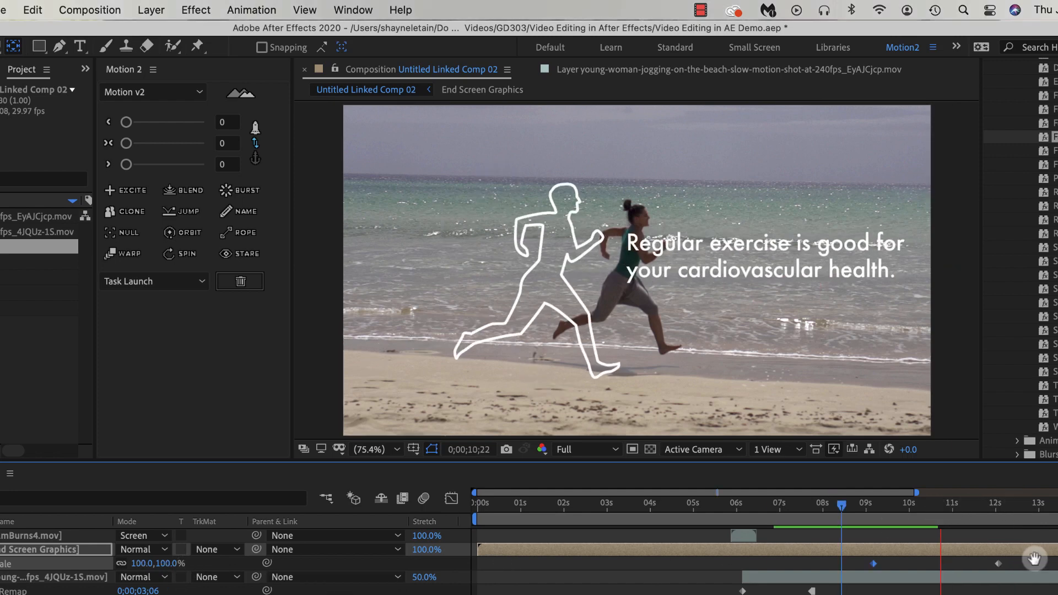
{"action": "key", "text": "space"}
{"action": "left_click", "coordinate": [1021, 560]}
{"action": "left_click_drag", "start_coordinate": [999, 564], "coordinate": [863, 566]}
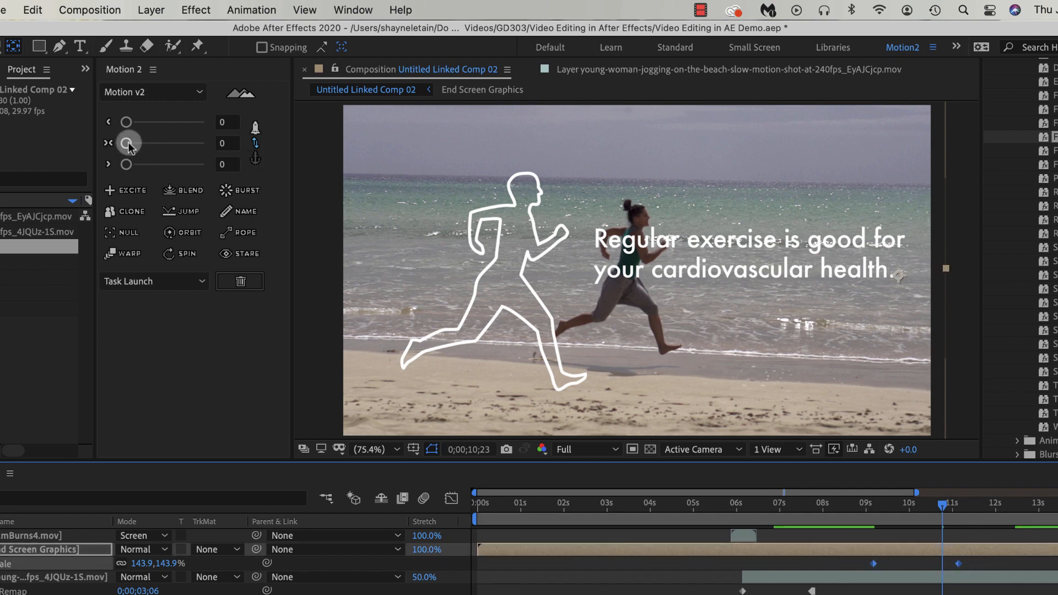
Apply an ease in and out of 53 to both Scale keyframes, and preview the animation from about 7 seconds
{"action": "left_click_drag", "start_coordinate": [127, 144], "coordinate": [171, 144]}
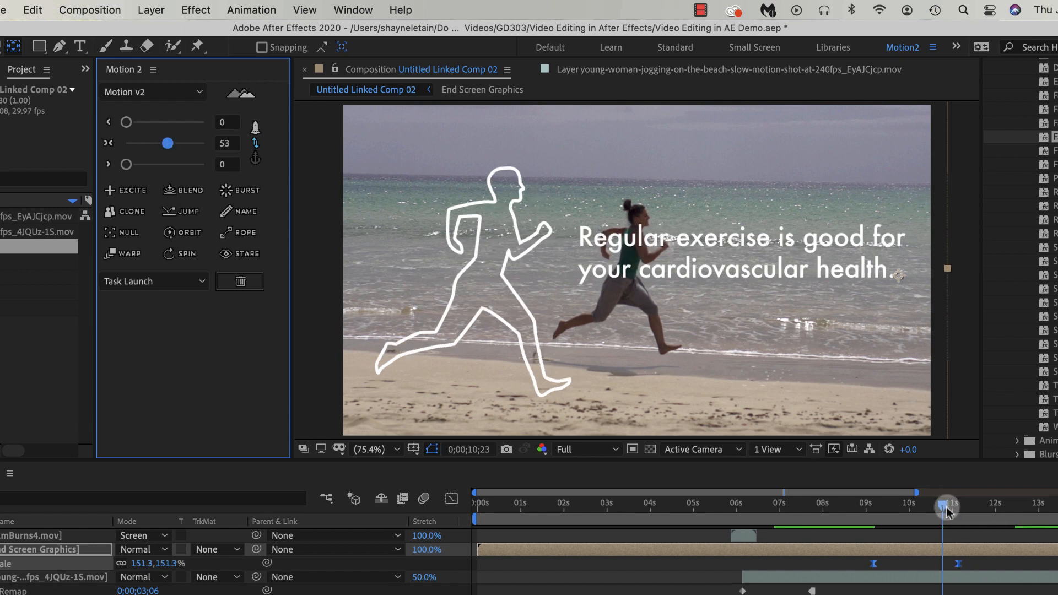
{"action": "left_click_drag", "start_coordinate": [946, 507], "coordinate": [786, 507]}
{"action": "key", "text": "space"}
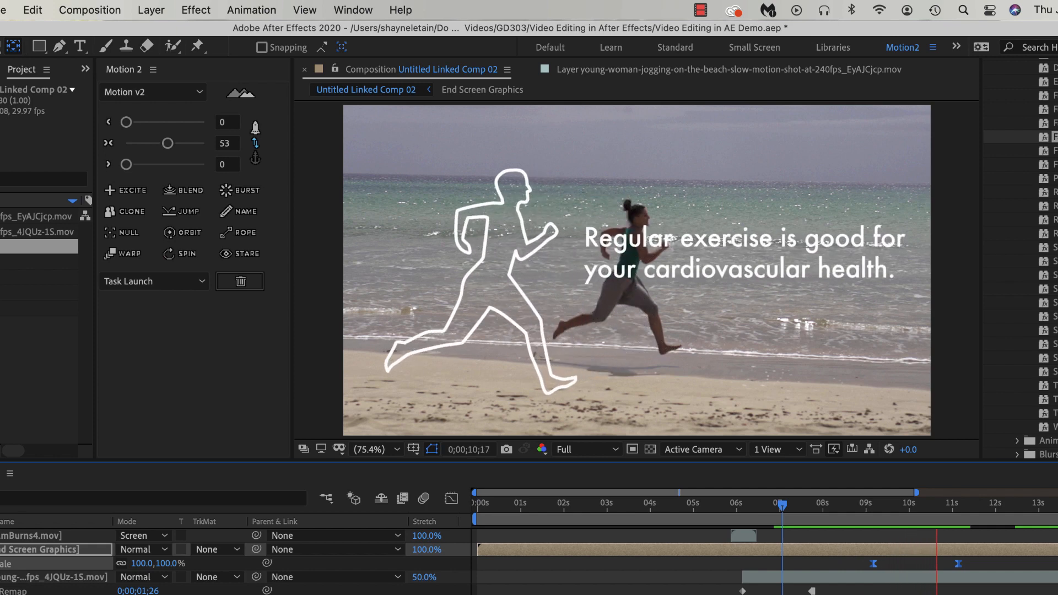
{"action": "key", "text": "space"}
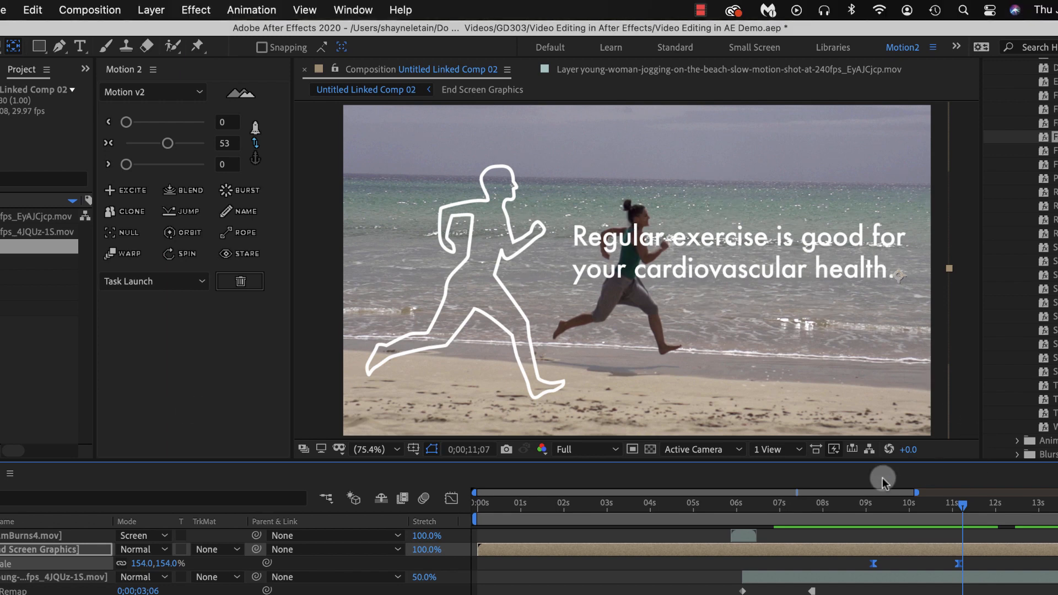
Create a 1920 × 1080 px solid in medium gray-blue (6765B0) and place it directly beneath the End Screen Graphics layer
{"action": "left_click", "coordinate": [151, 11]}
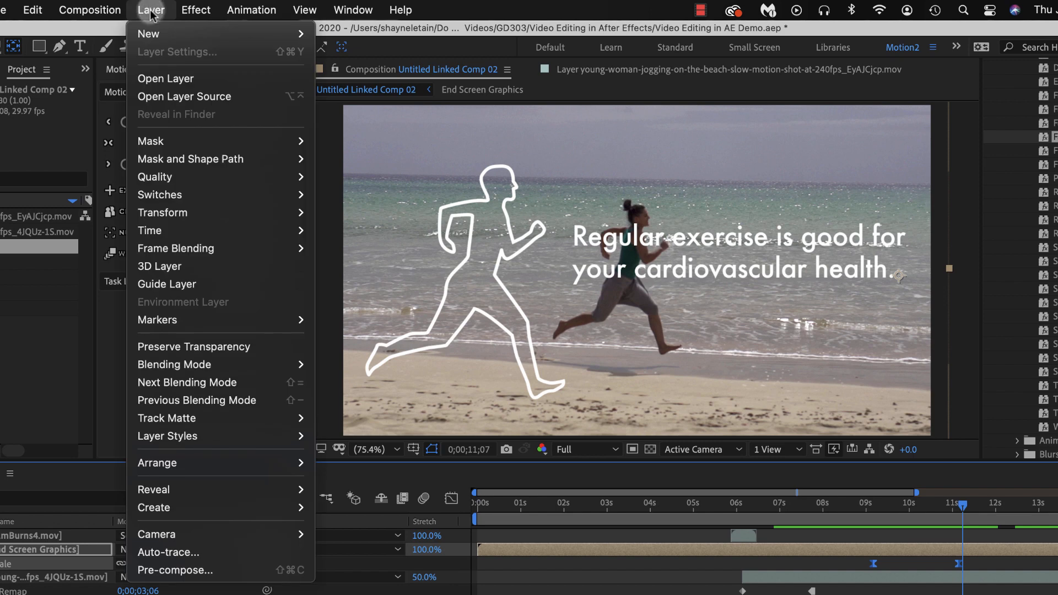
{"action": "left_click", "coordinate": [150, 35]}
{"action": "left_click", "coordinate": [499, 51]}
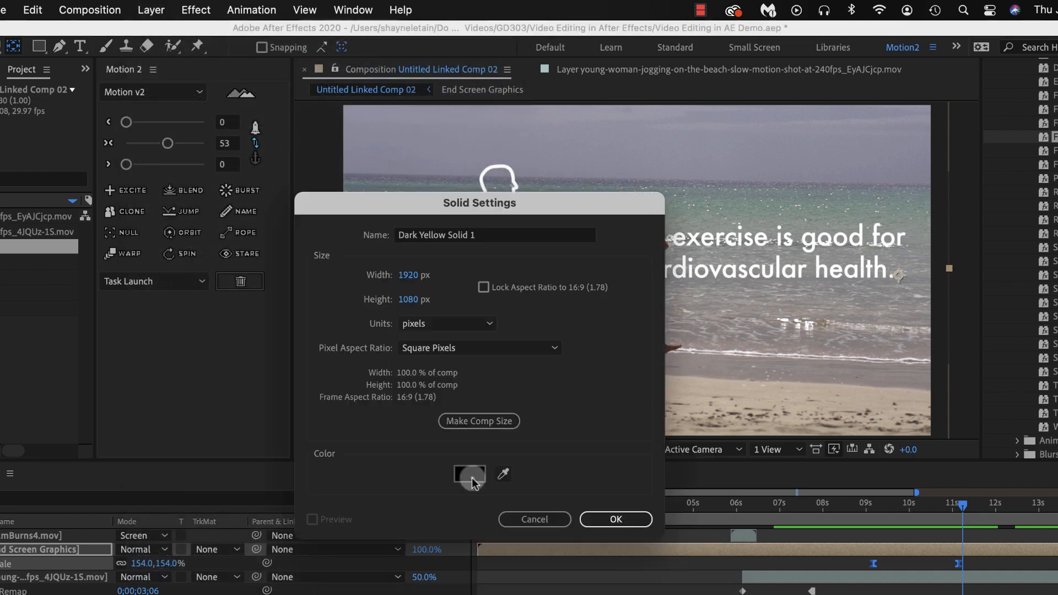
{"action": "left_click", "coordinate": [915, 349]}
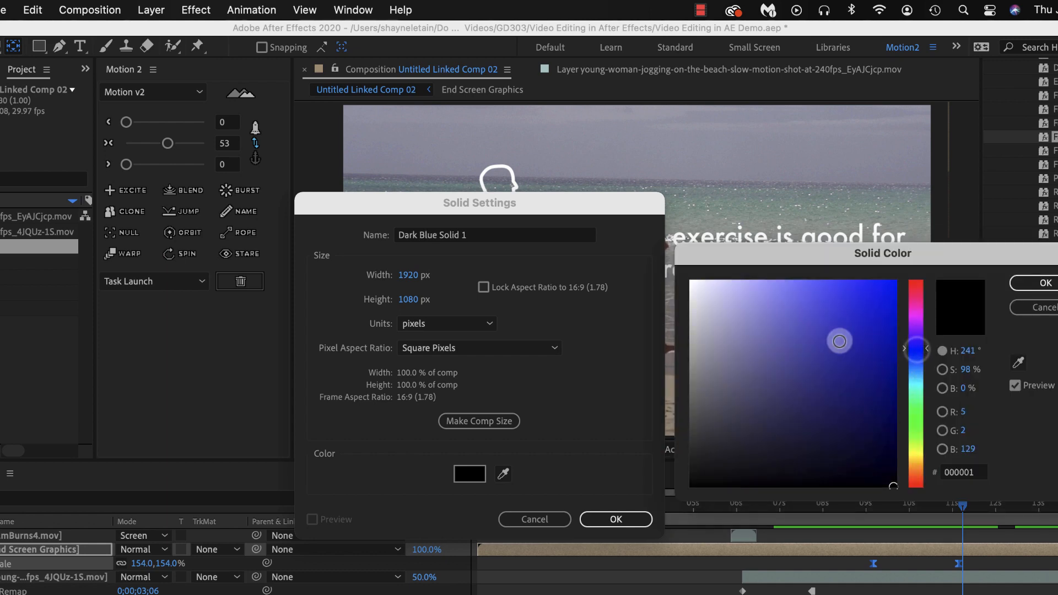
{"action": "left_click", "coordinate": [778, 345]}
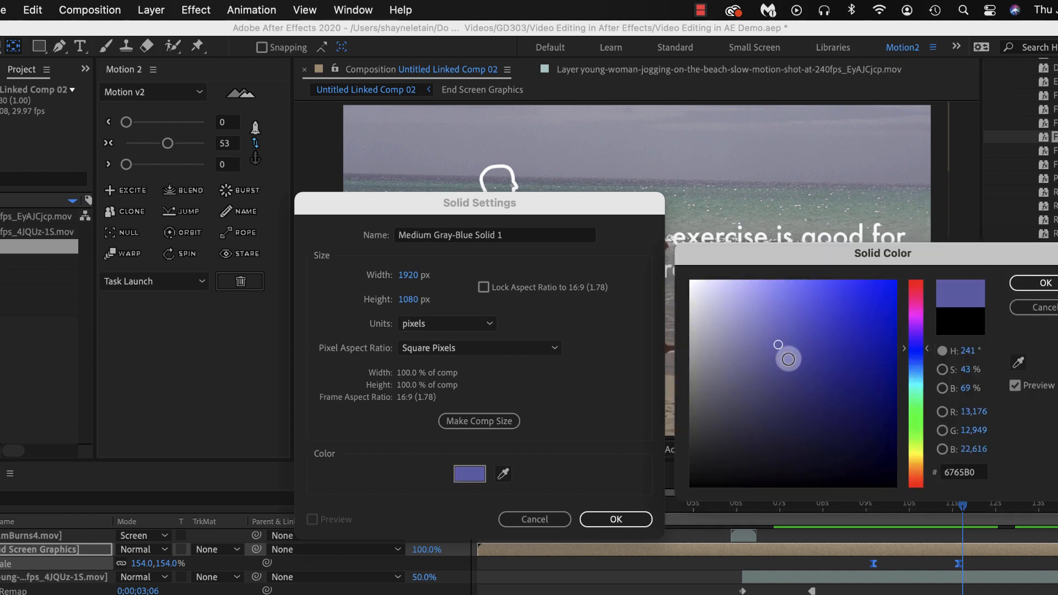
{"action": "left_click", "coordinate": [1046, 283]}
{"action": "left_click", "coordinate": [616, 519]}
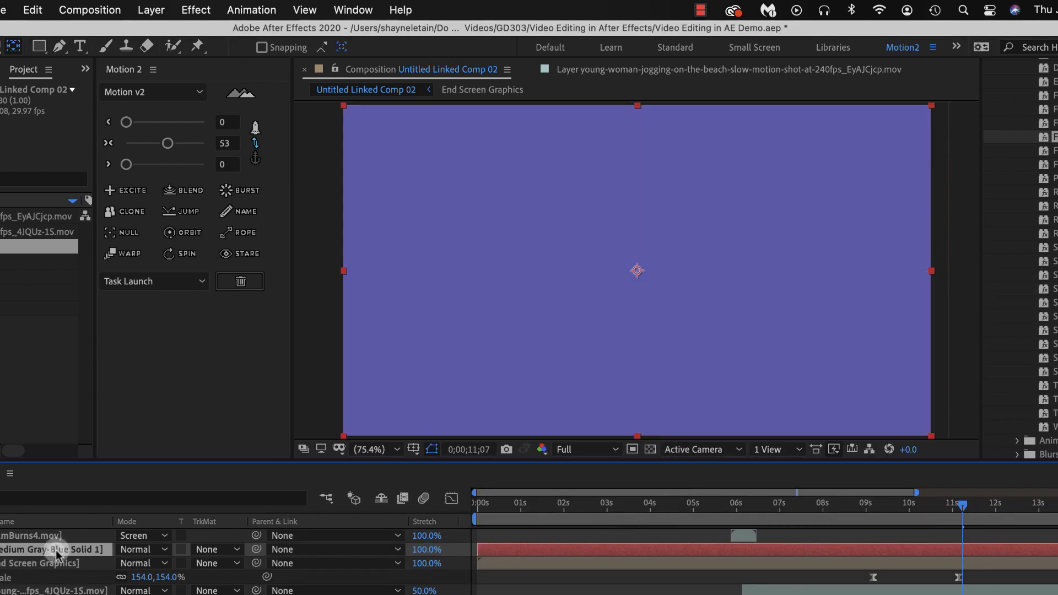
{"action": "left_click_drag", "start_coordinate": [57, 553], "coordinate": [49, 579]}
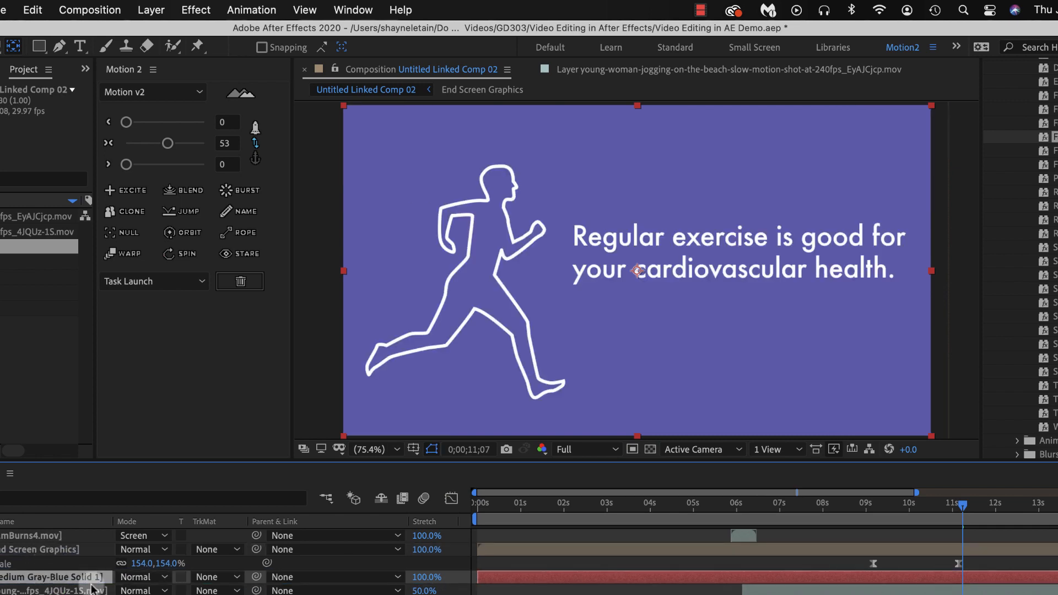
Keyframe the solid's Opacity from 0% at 0;00;09;06 to 100% just before the 10-second mark, and preview the fade from about 8 seconds
{"action": "left_click", "coordinate": [956, 506]}
{"action": "left_click_drag", "start_coordinate": [956, 510], "coordinate": [877, 519]}
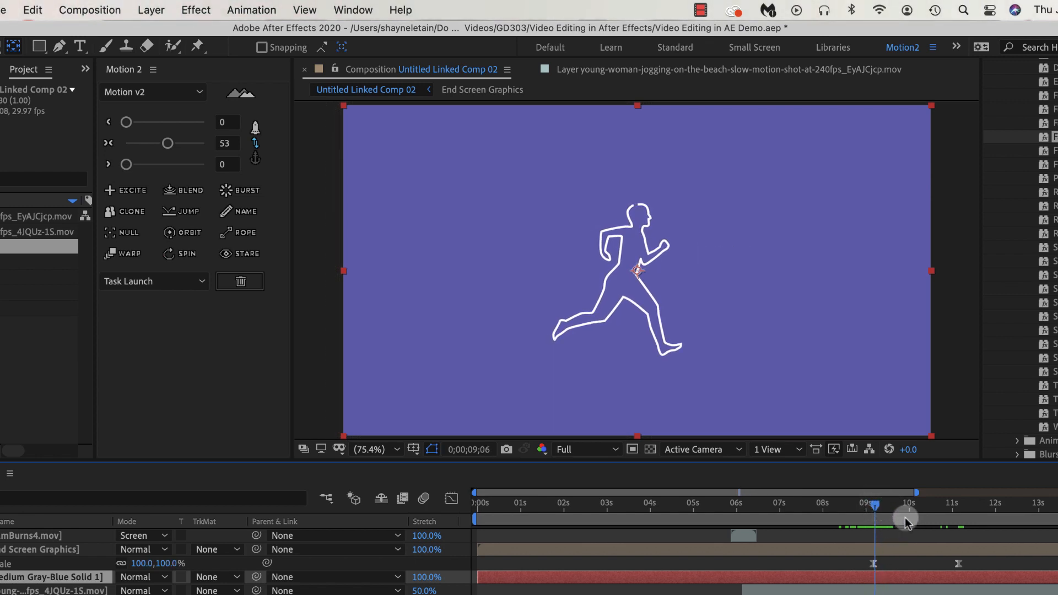
{"action": "left_click", "coordinate": [48, 554]}
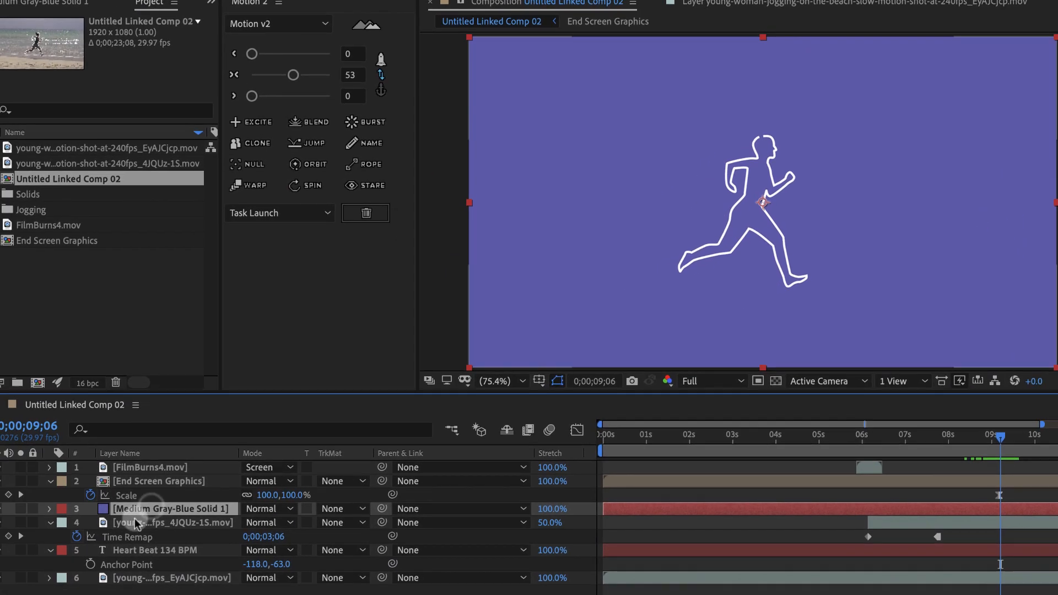
{"action": "left_click", "coordinate": [119, 528]}
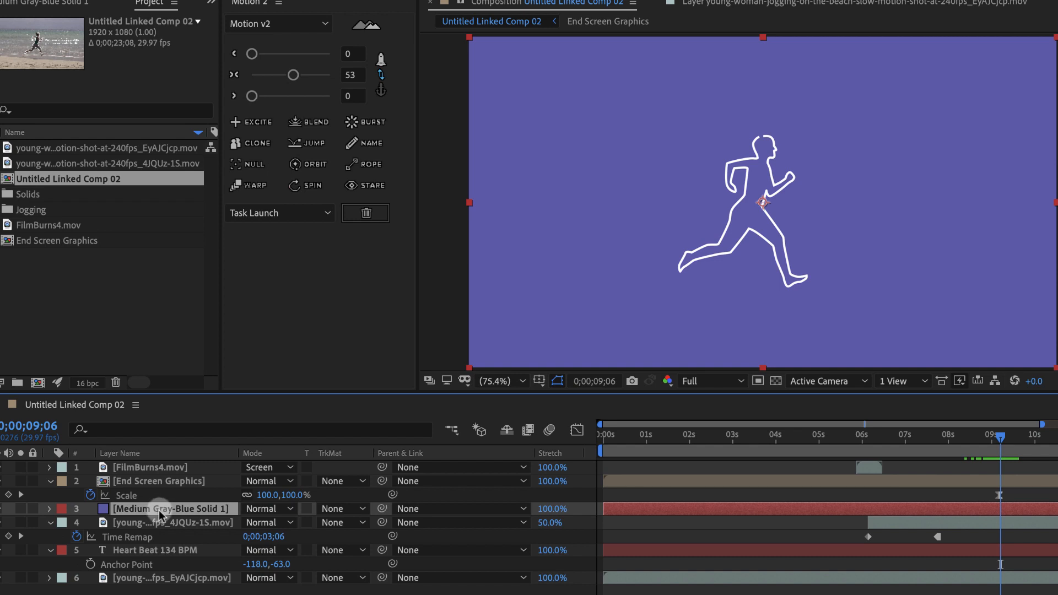
{"action": "key", "text": "t"}
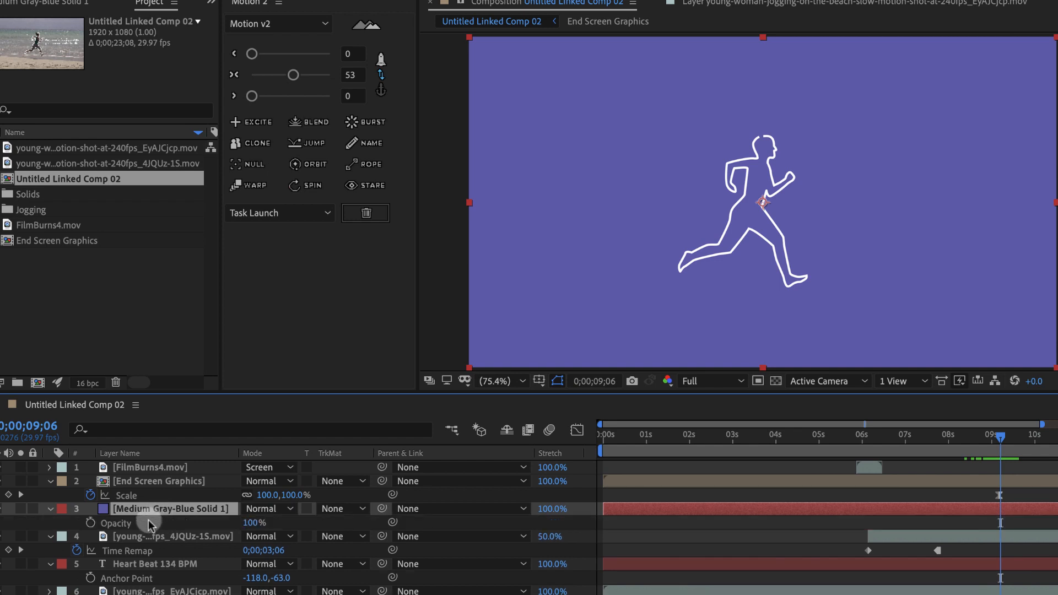
{"action": "left_click", "coordinate": [91, 524]}
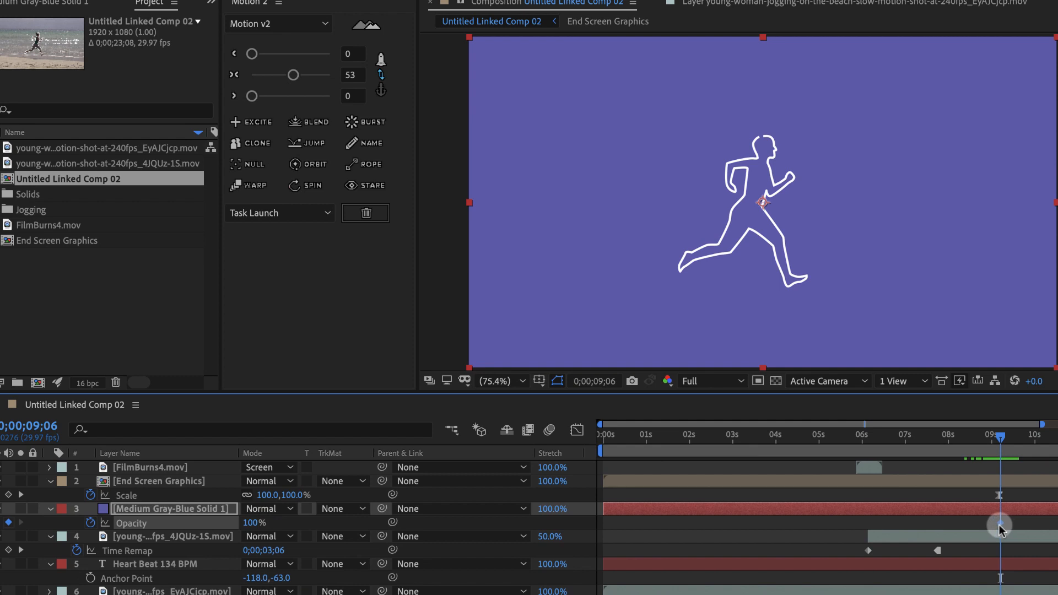
{"action": "left_click_drag", "start_coordinate": [999, 525], "coordinate": [1029, 525]}
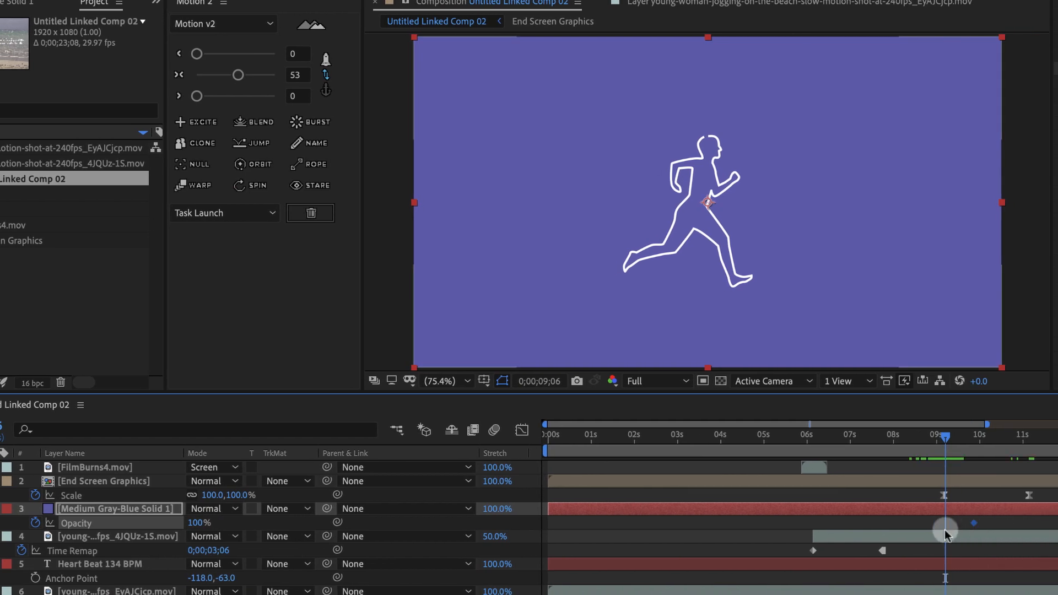
{"action": "left_click_drag", "start_coordinate": [196, 526], "coordinate": [105, 526]}
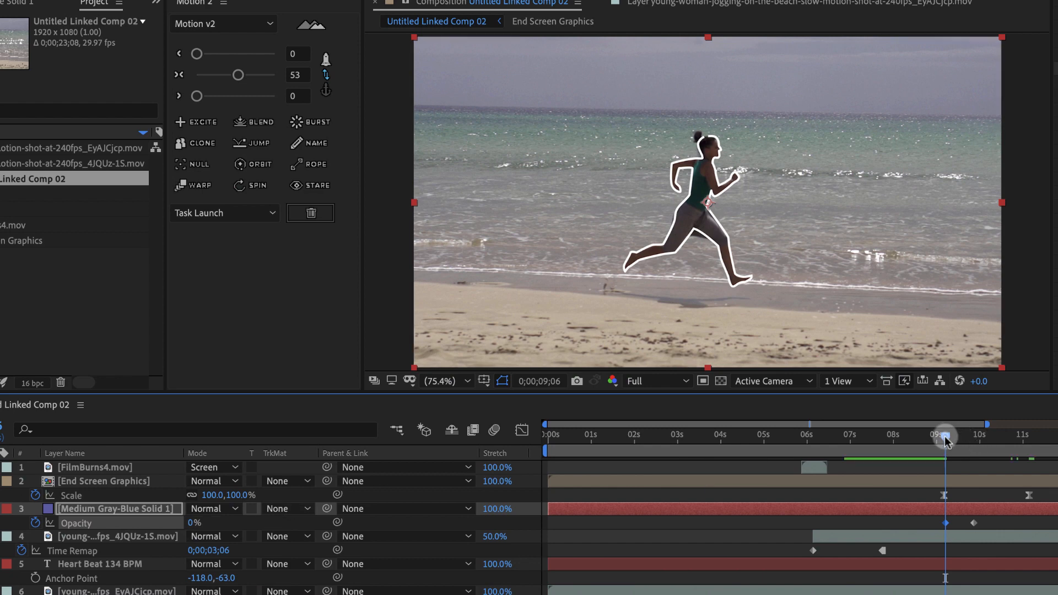
{"action": "left_click_drag", "start_coordinate": [945, 439], "coordinate": [892, 437]}
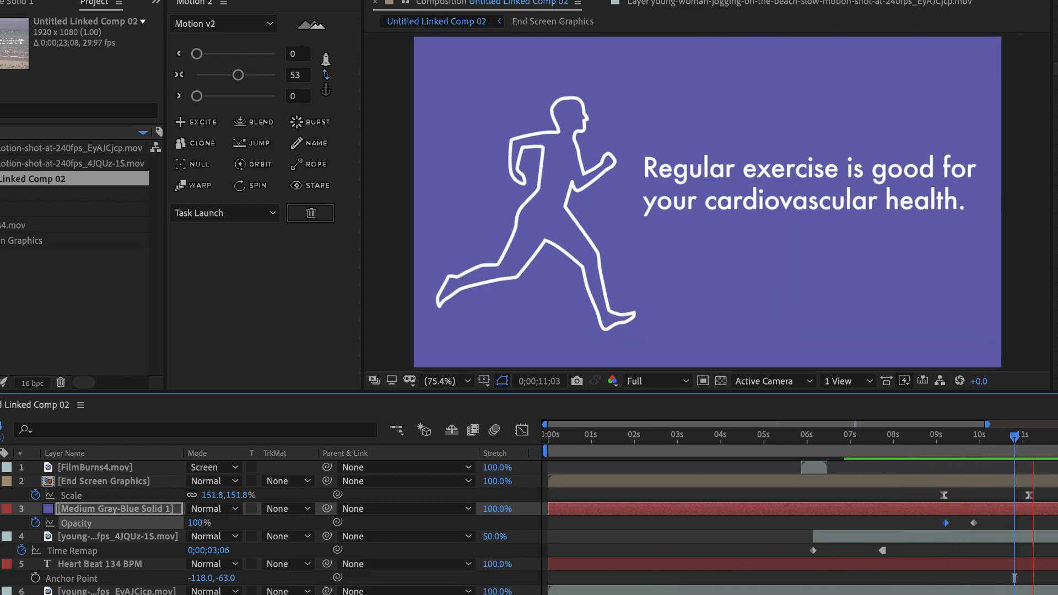
{"action": "key", "text": "space"}
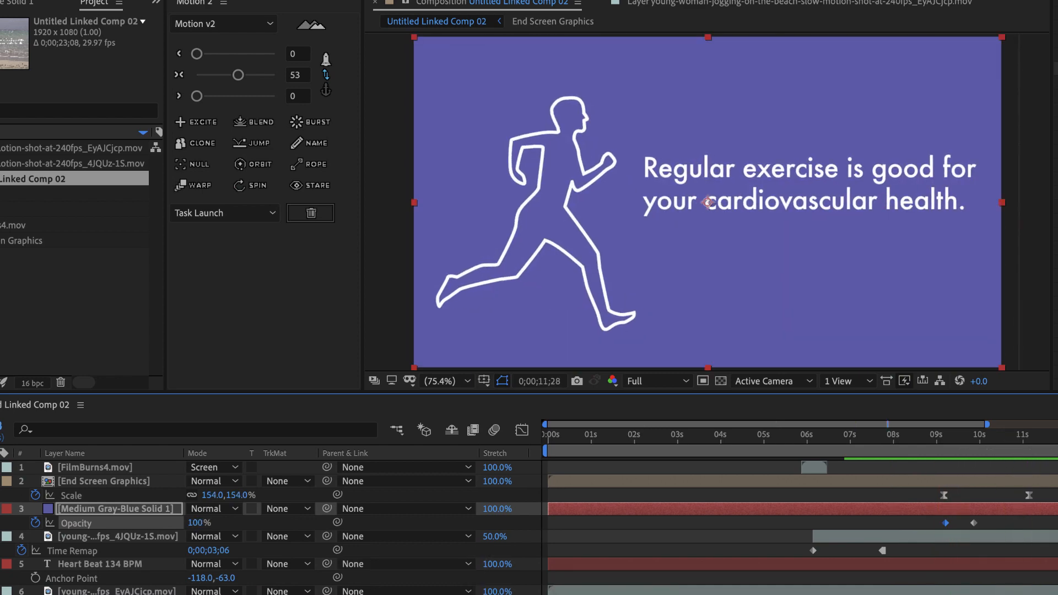
End the work area at 0;00;18;01 and trim the composition to the work area
{"action": "scroll", "coordinate": [1016, 449], "scroll_direction": "right", "scroll_amount": 10}
{"action": "left_click_drag", "start_coordinate": [817, 439], "coordinate": [984, 444]}
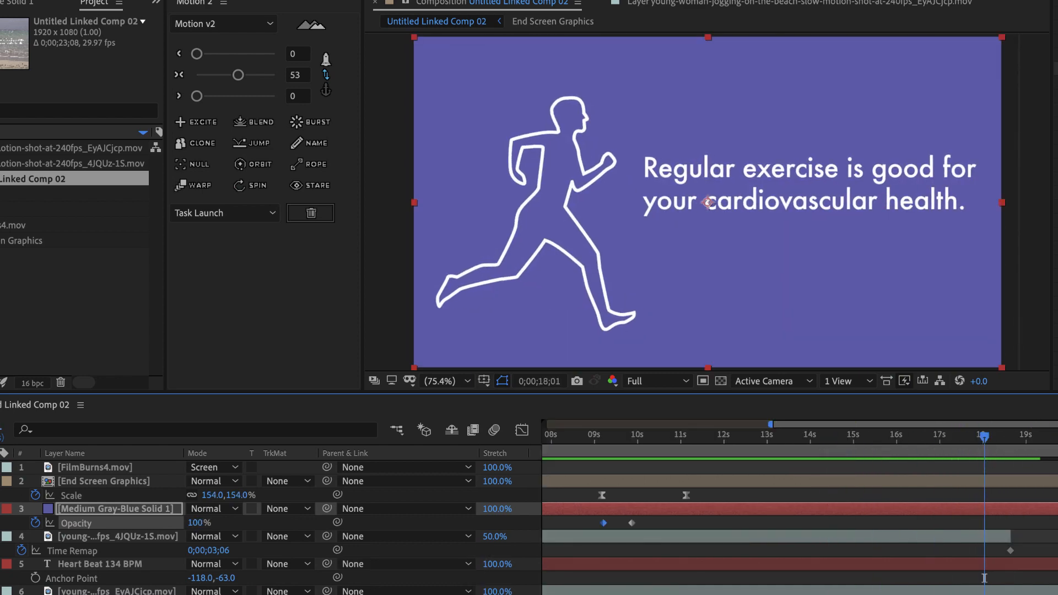
{"action": "left_click_drag", "start_coordinate": [1049, 462], "coordinate": [990, 463]}
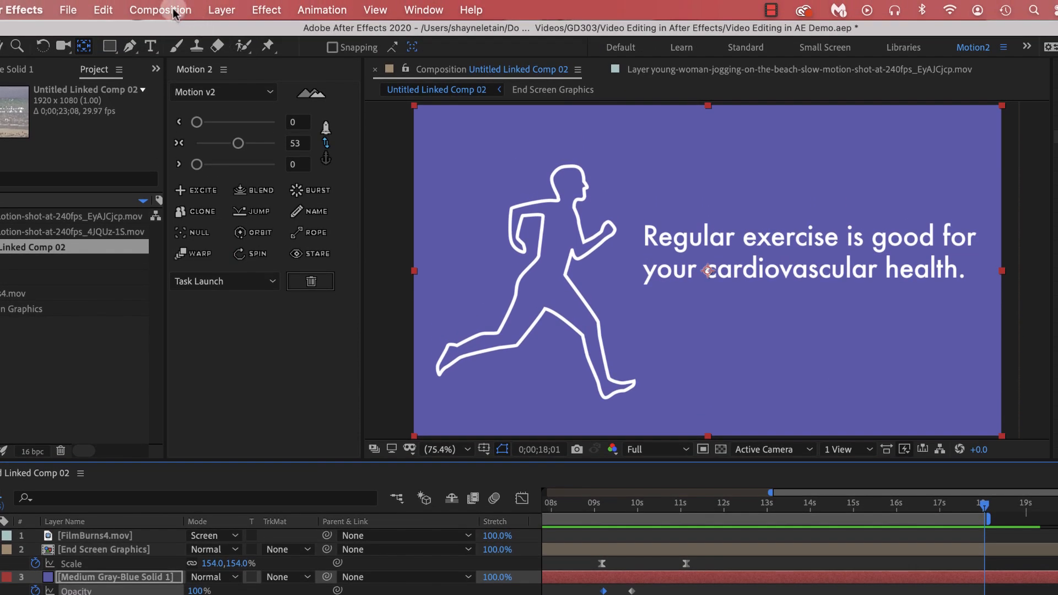
{"action": "left_click", "coordinate": [175, 11]}
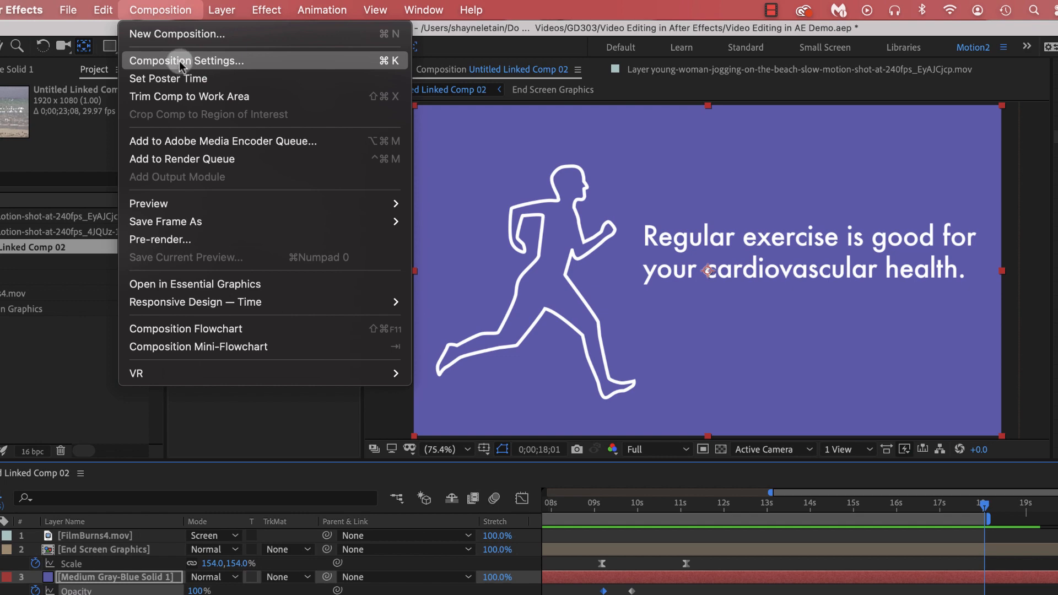
{"action": "left_click", "coordinate": [189, 97]}
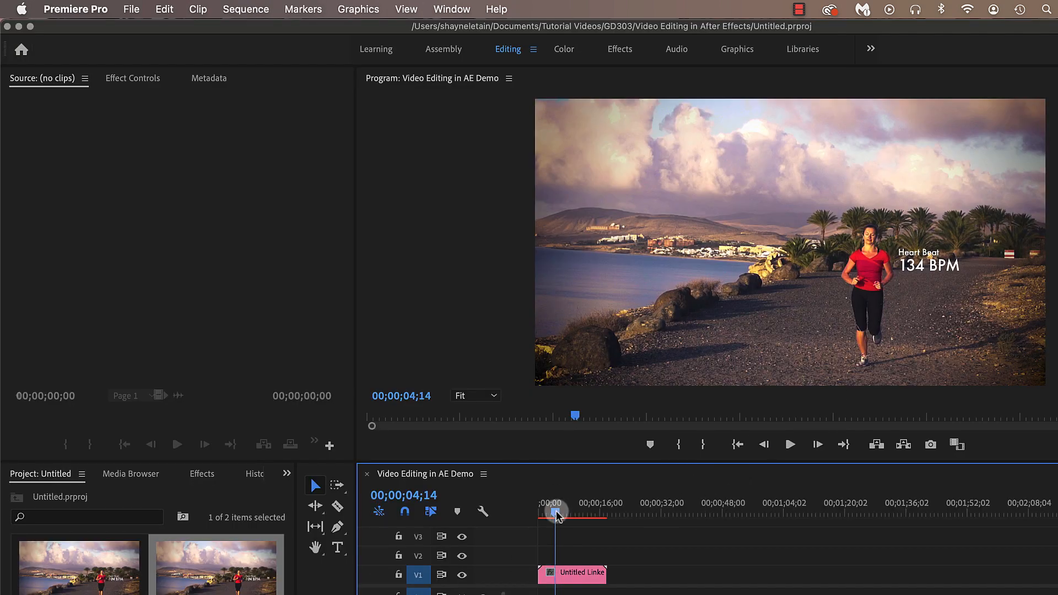
Switch to Premiere Pro and scrub the Video Editing in AE Demo sequence to 00;00;11;06 to check the linked comp
{"action": "left_click_drag", "start_coordinate": [556, 515], "coordinate": [581, 516]}
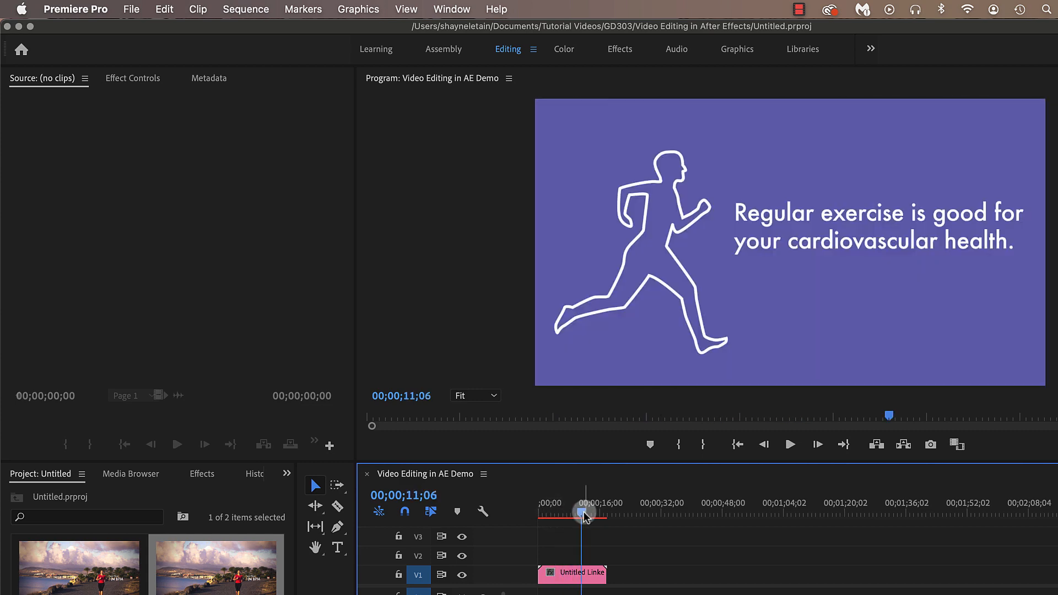